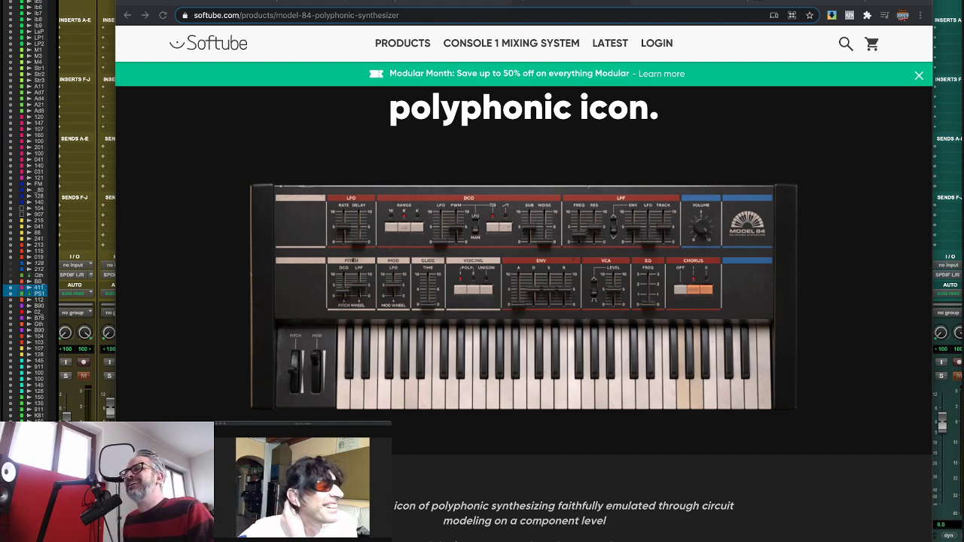
- Listen to the pronunciation of "chowdhury" in Google Translate and return to the Chowdhury DSP products page at Chow Centaur
click(343, 4)
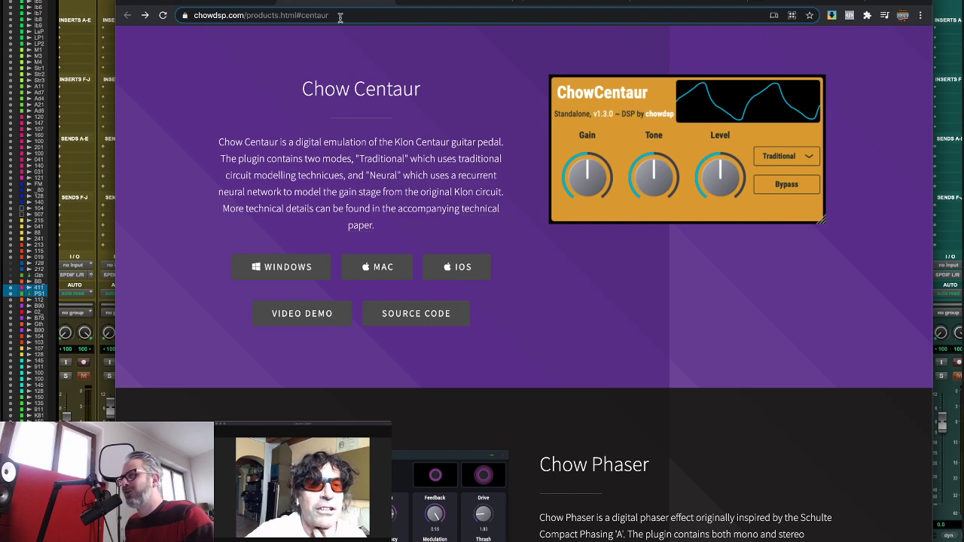
click(430, 3)
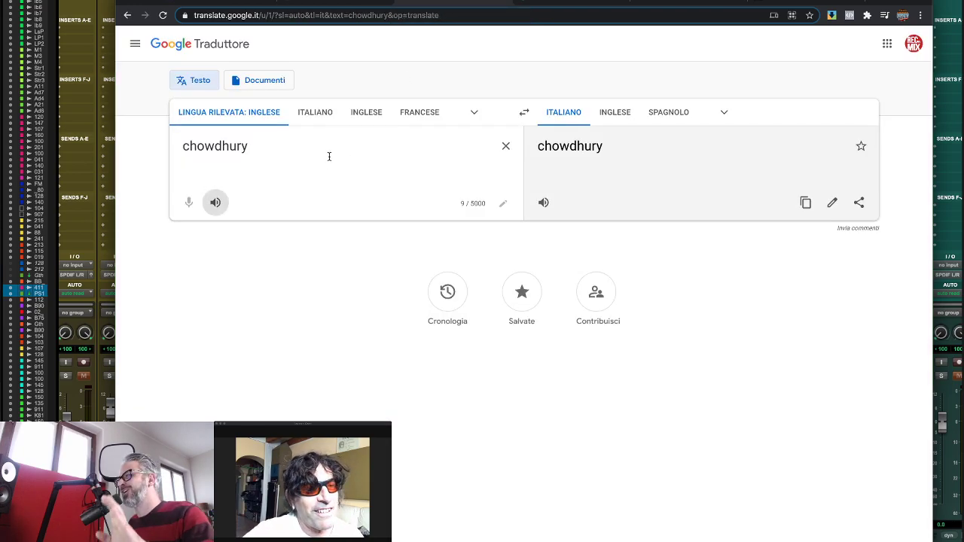
click(216, 204)
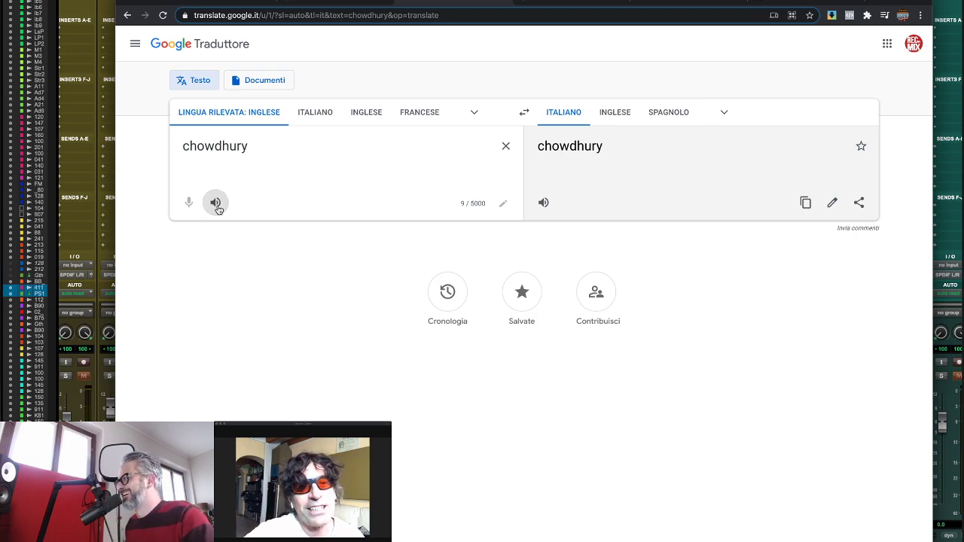
click(217, 204)
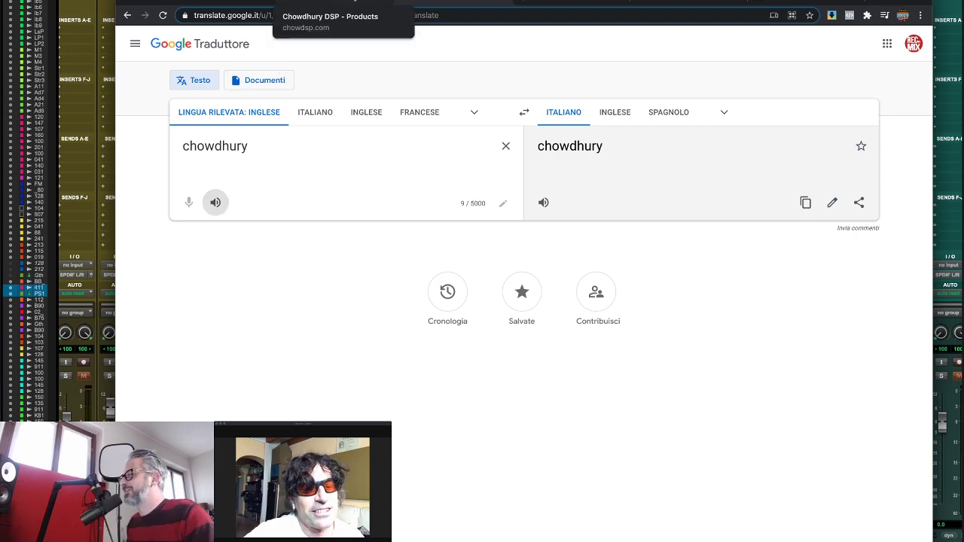
click(354, 2)
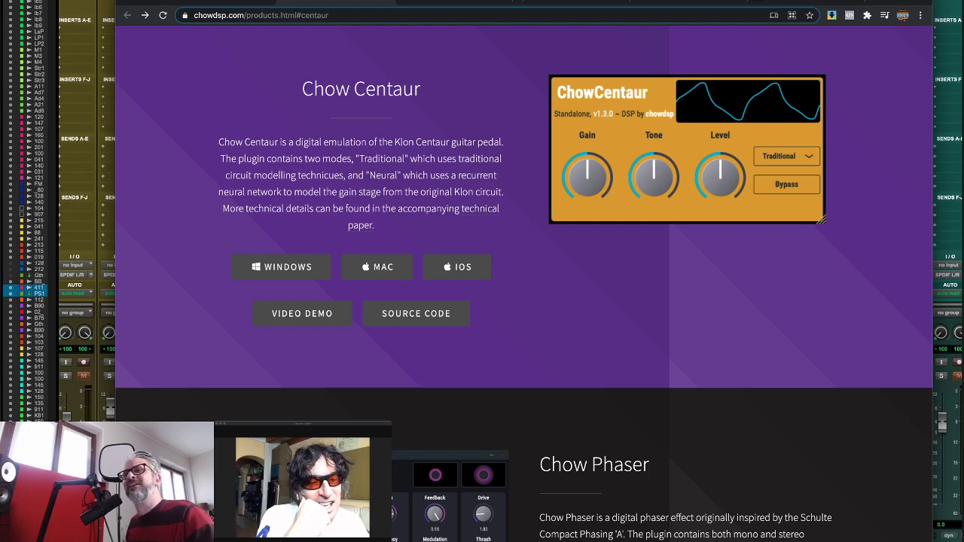
- Switch to Pro Tools, open the SonEQ insert on the DrmLp_S1_120BPM track and move its window to the upper middle of the mixer
key(super+Tab)
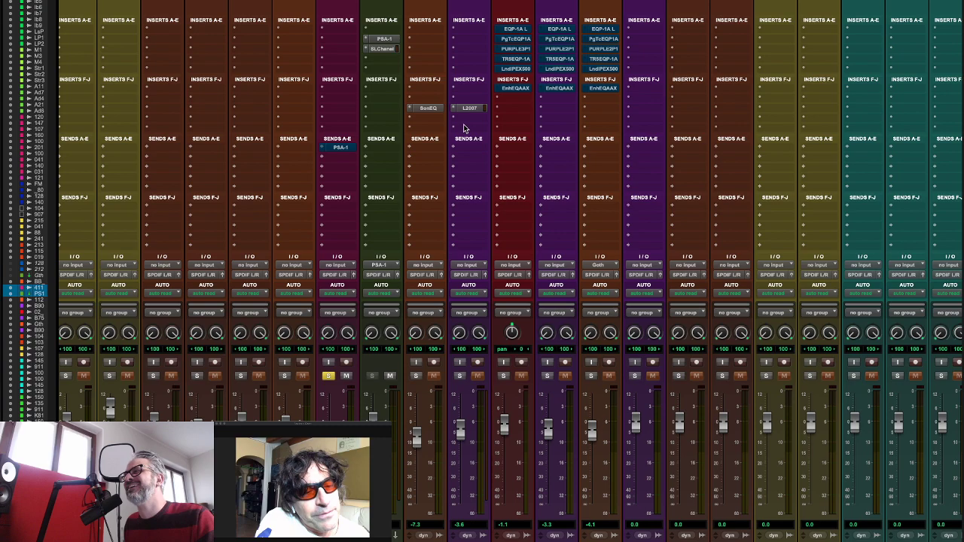
click(420, 113)
drag(811, 190, 503, 110)
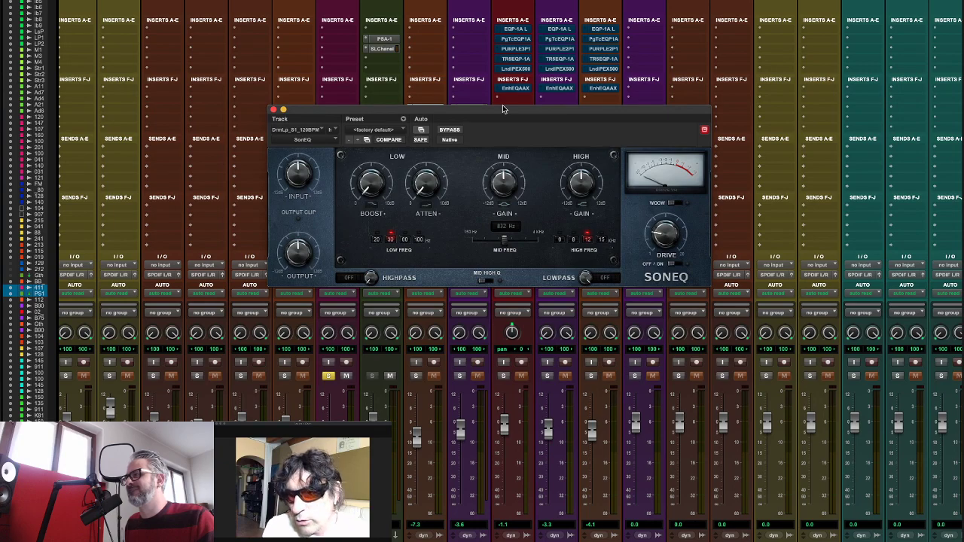
drag(504, 110, 503, 104)
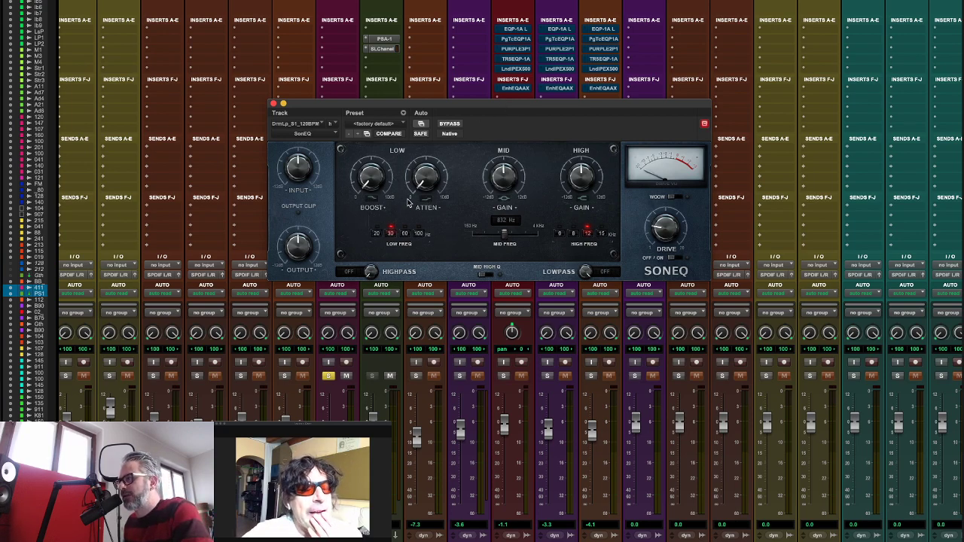
- Try SonEQ's low boost, low attenuation and mid frequency controls and toggle Mid High Q on and off
mouse_move(370, 178)
mouse_down()
mouse_move(380, 145)
mouse_move(377, 186)
mouse_up()
drag(435, 177, 415, 225)
mouse_move(515, 241)
mouse_down()
mouse_move(463, 245)
mouse_move(557, 247)
mouse_move(503, 240)
mouse_up()
click(489, 275)
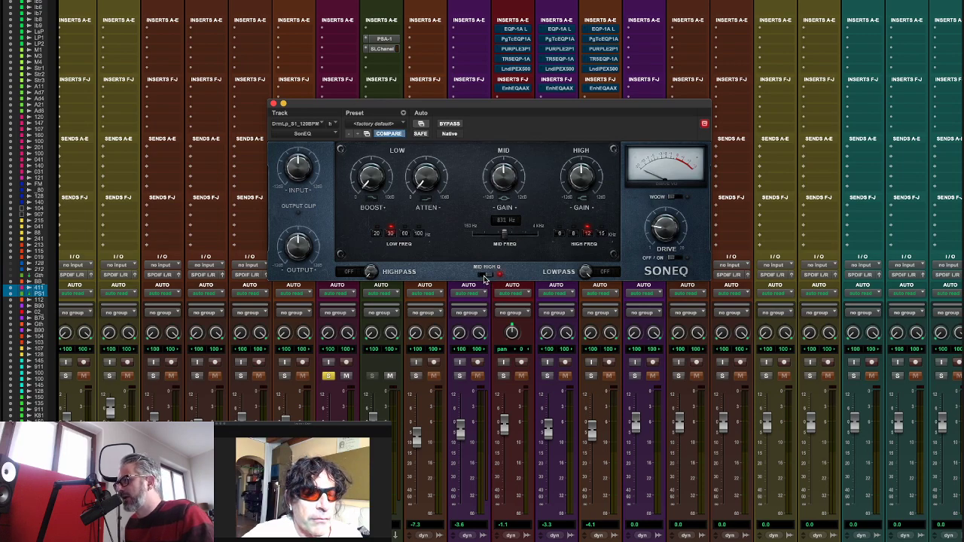
click(481, 275)
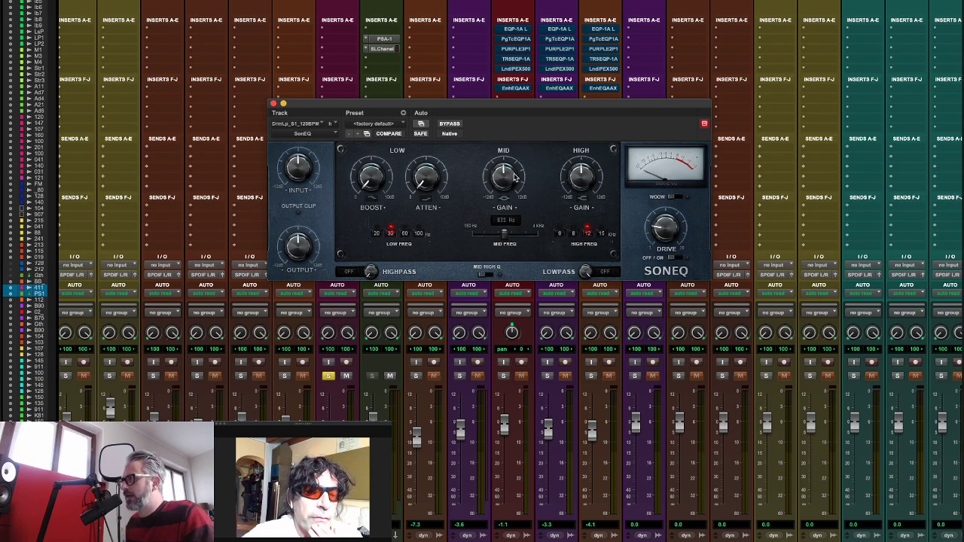
- Cycle through SonEQ's high frequency options and return the selection to 12 kHz
click(572, 238)
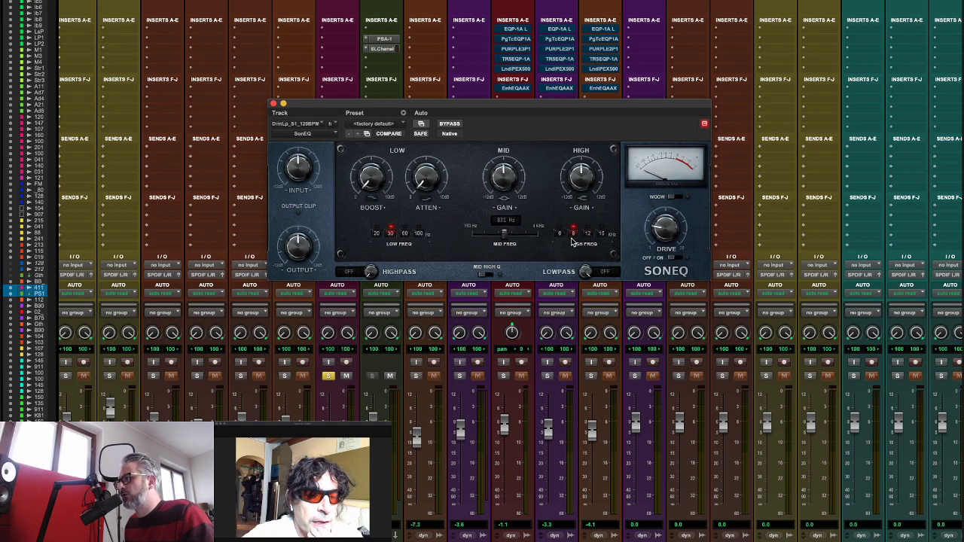
click(561, 237)
click(576, 237)
click(589, 237)
click(604, 238)
click(563, 237)
click(577, 237)
click(588, 236)
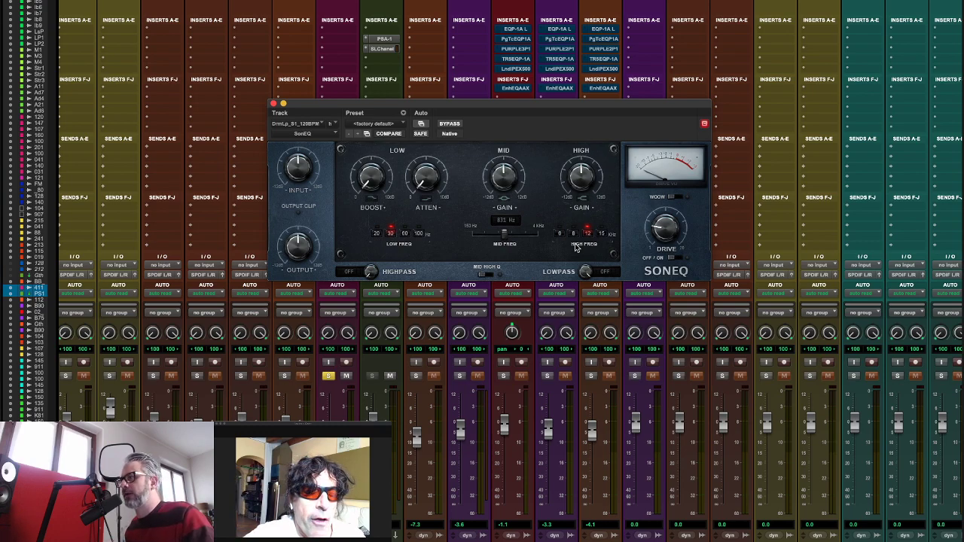
- Switch on SonEQ's Drive section and toggle the WOOW switch repeatedly, leaving WOOW off
click(675, 258)
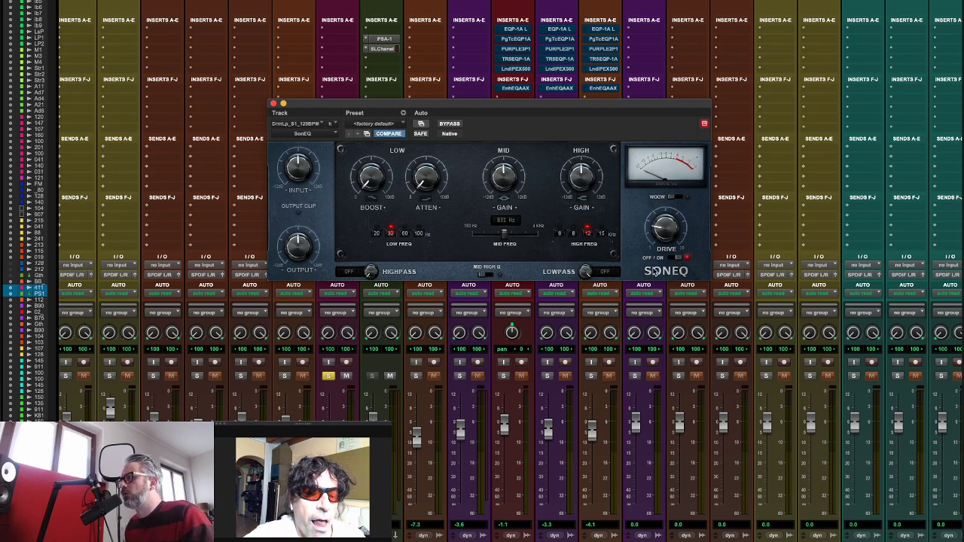
click(674, 198)
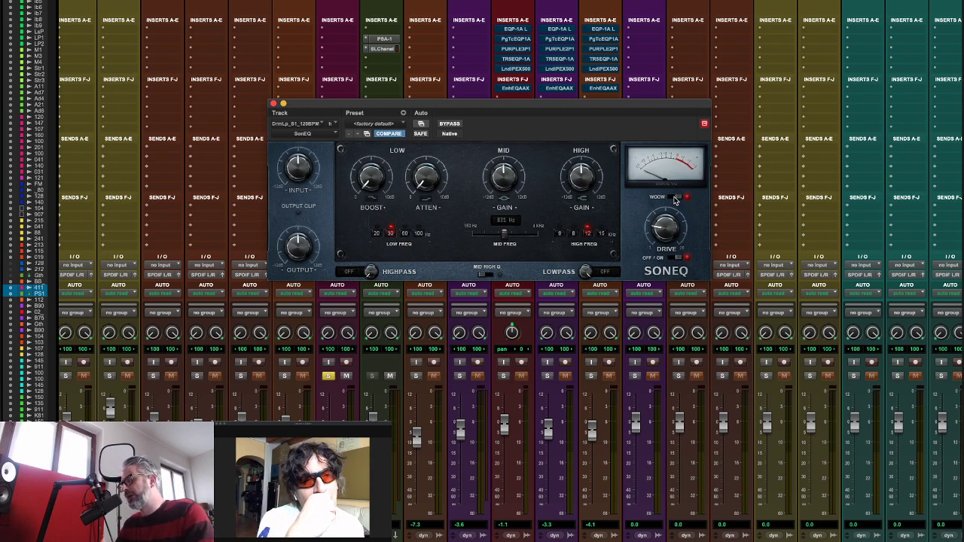
click(674, 197)
click(675, 197)
click(672, 199)
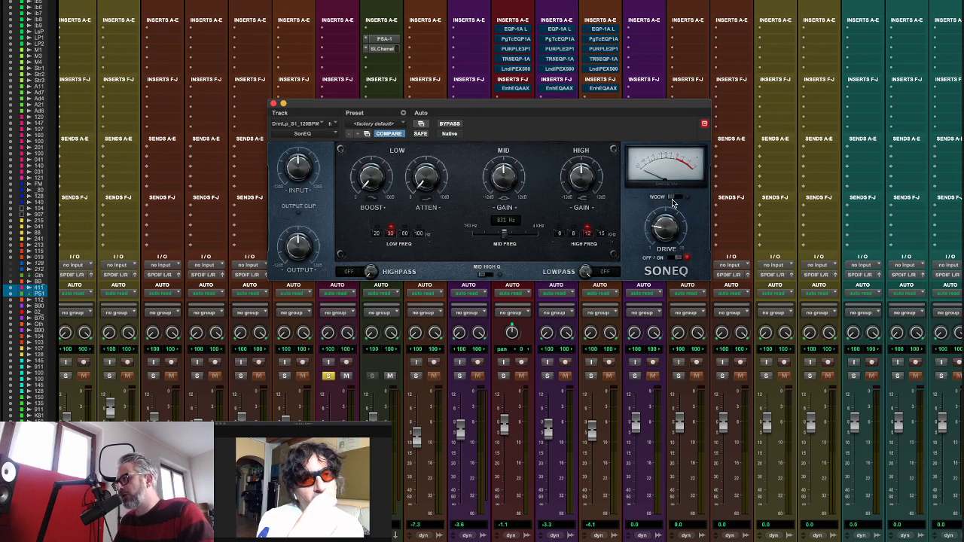
click(672, 198)
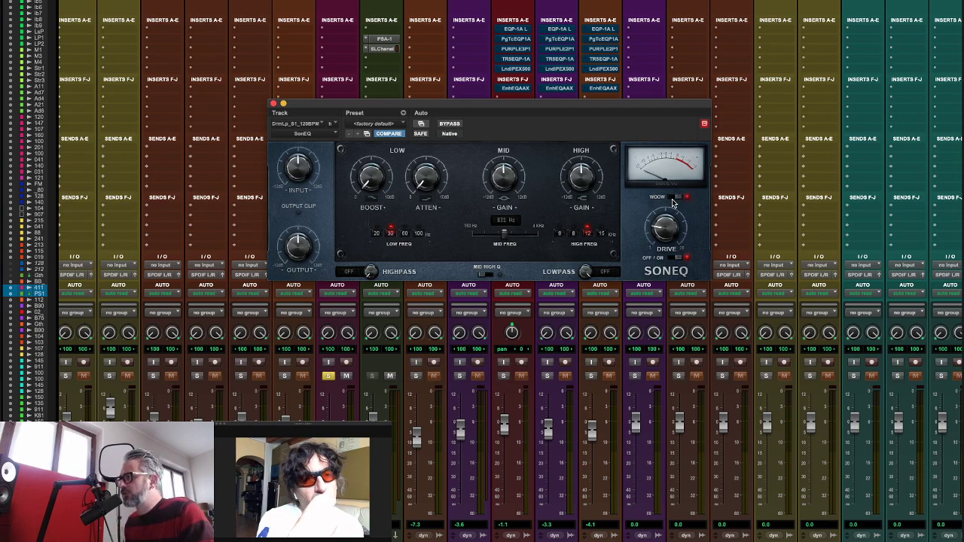
click(672, 198)
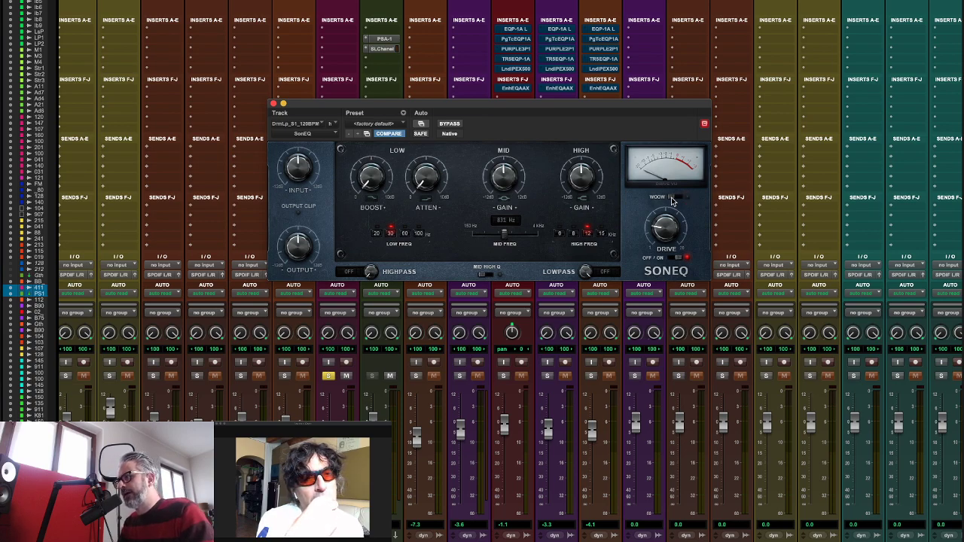
click(678, 199)
click(671, 198)
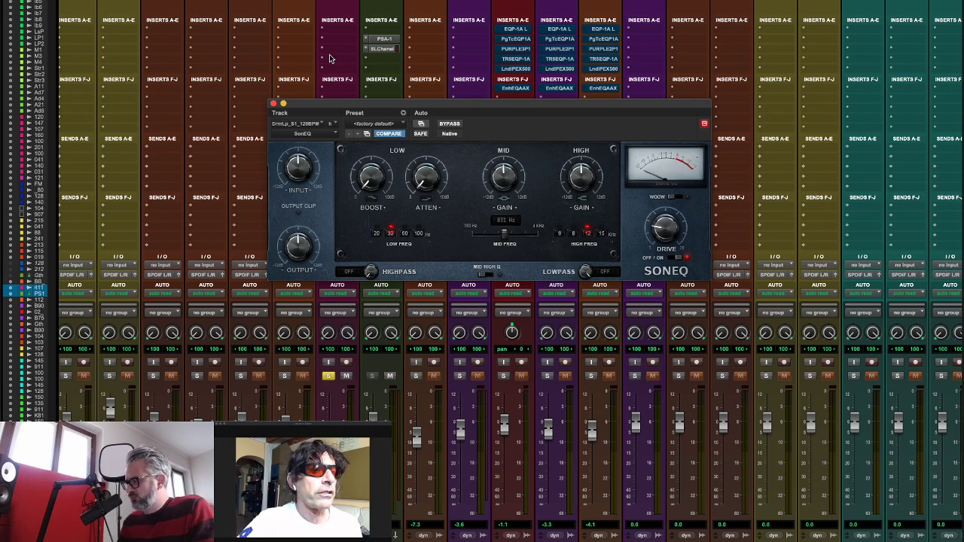
- Look through the session's instrument and loop tracks in the Edit window, and return to the Mix window
key(super+equal)
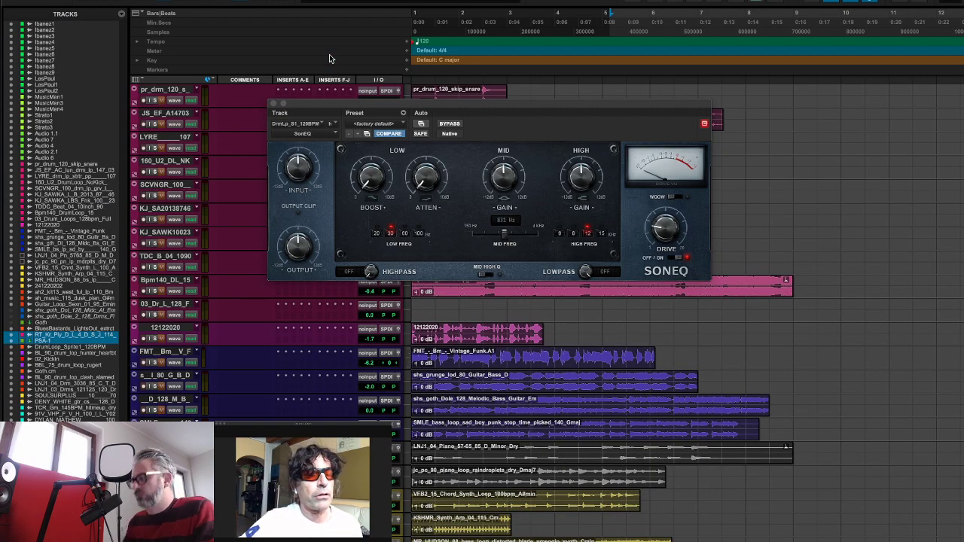
key(super+equal)
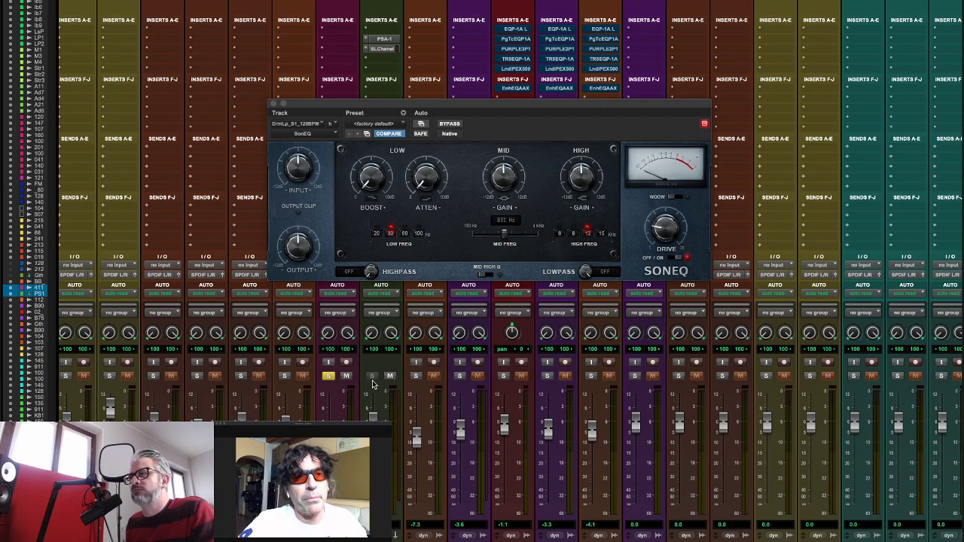
key(super+equal)
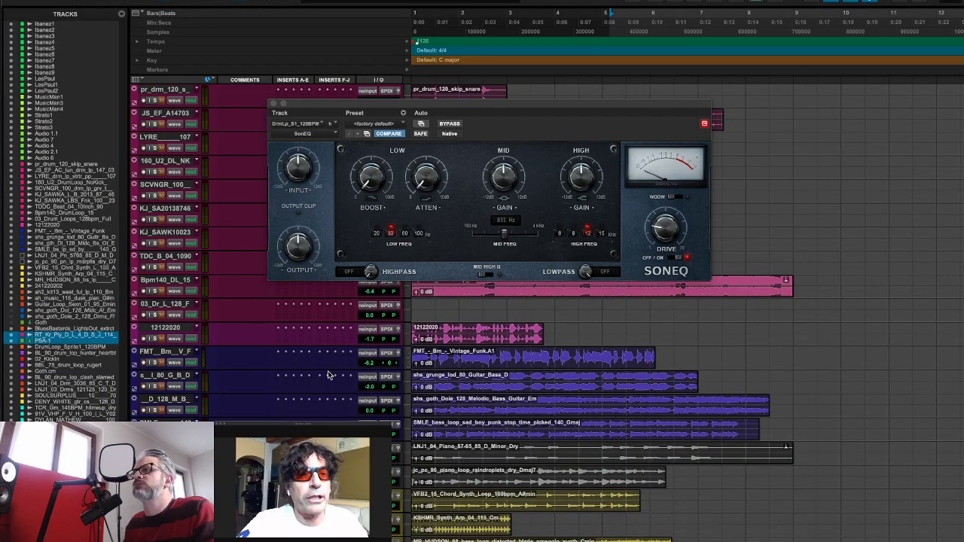
scroll(486, 537, up, 5)
scroll(486, 537, down, 3)
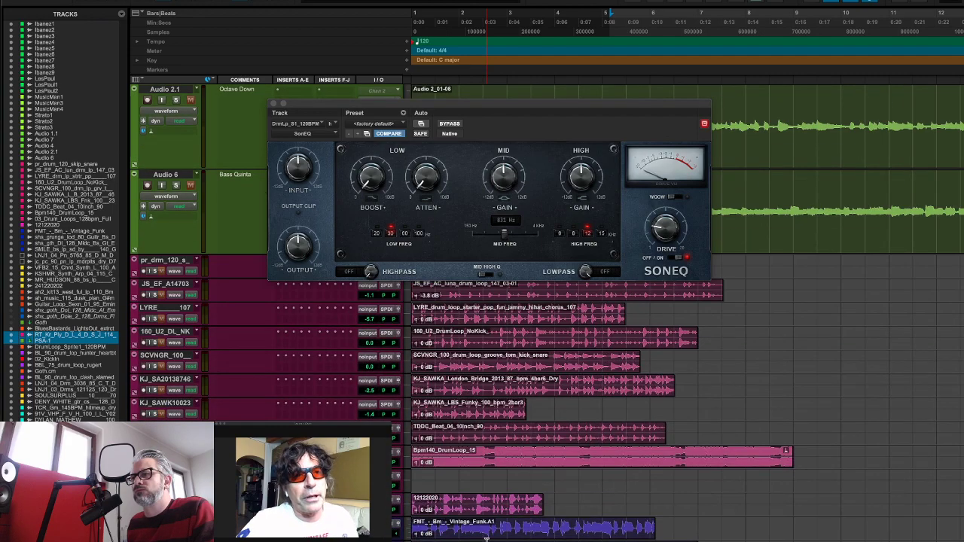
scroll(486, 538, down, 10)
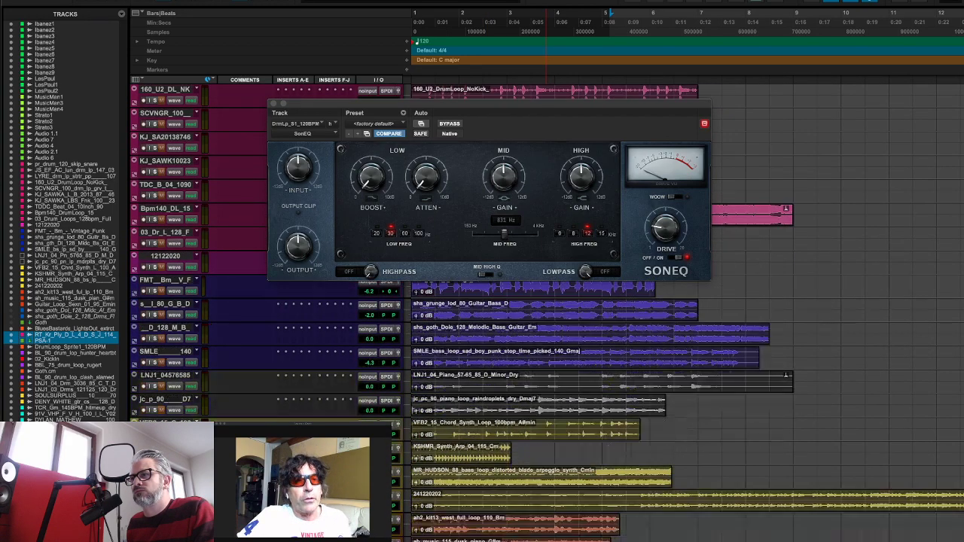
scroll(485, 537, down, 2)
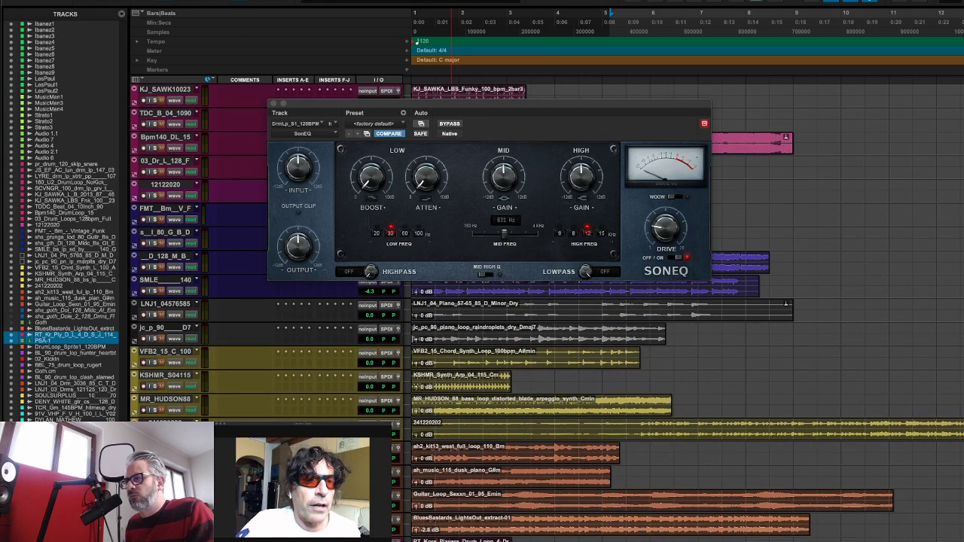
key(ctrl+equal)
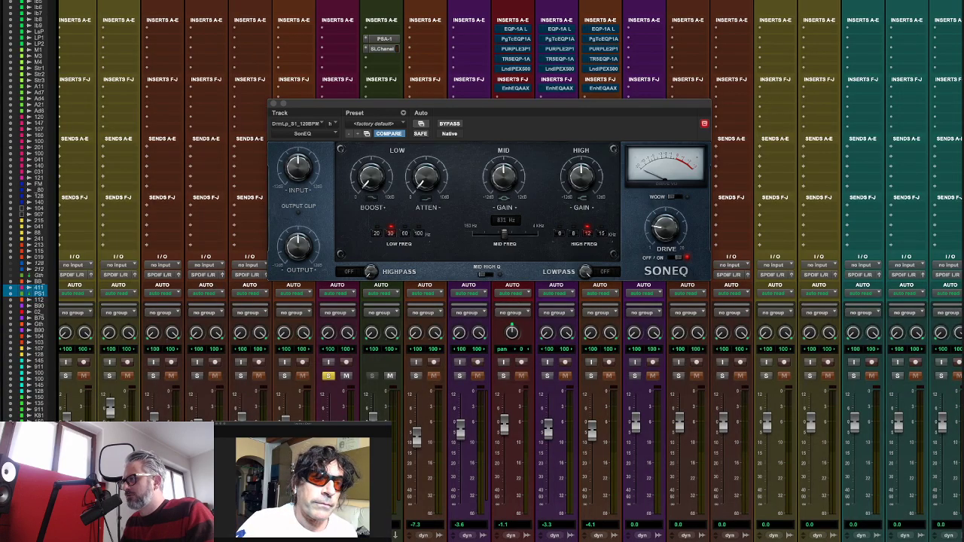
key(super+Tab)
key(super+Tab)
key(super+Tab)
key(super+Tab)
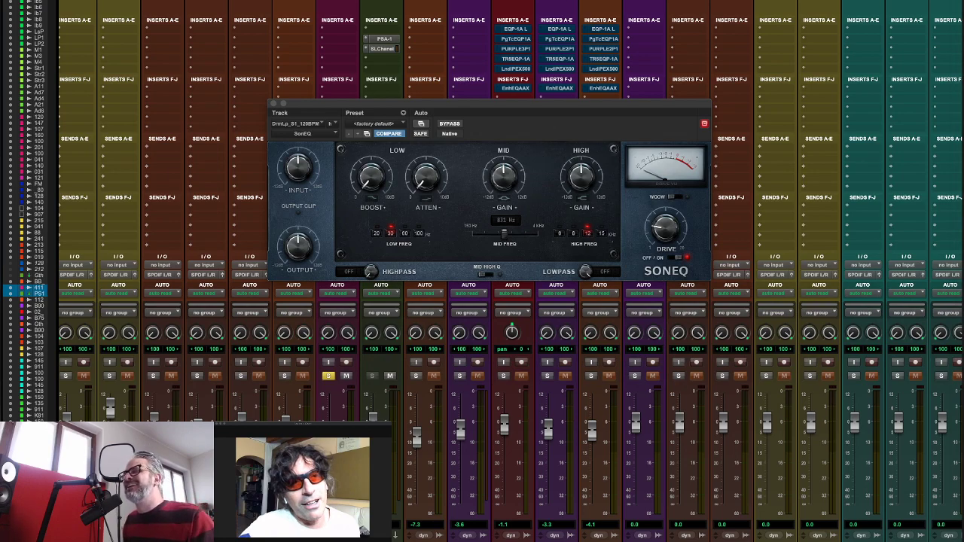
- Replace the SonEQ window with the SansAmp insert of the PSA-1 track, placed above the mixer channels, and activate its Level control
click(274, 104)
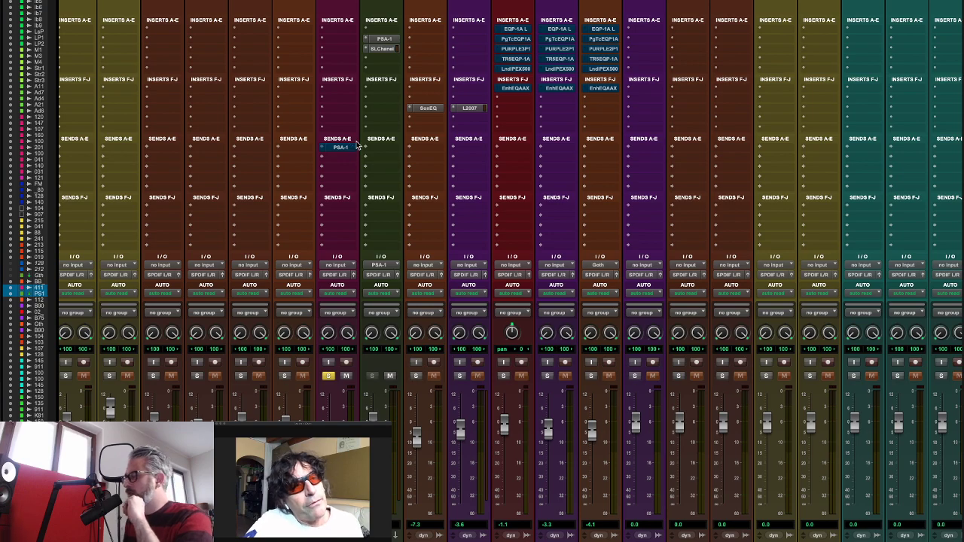
click(388, 39)
drag(374, 107, 475, 105)
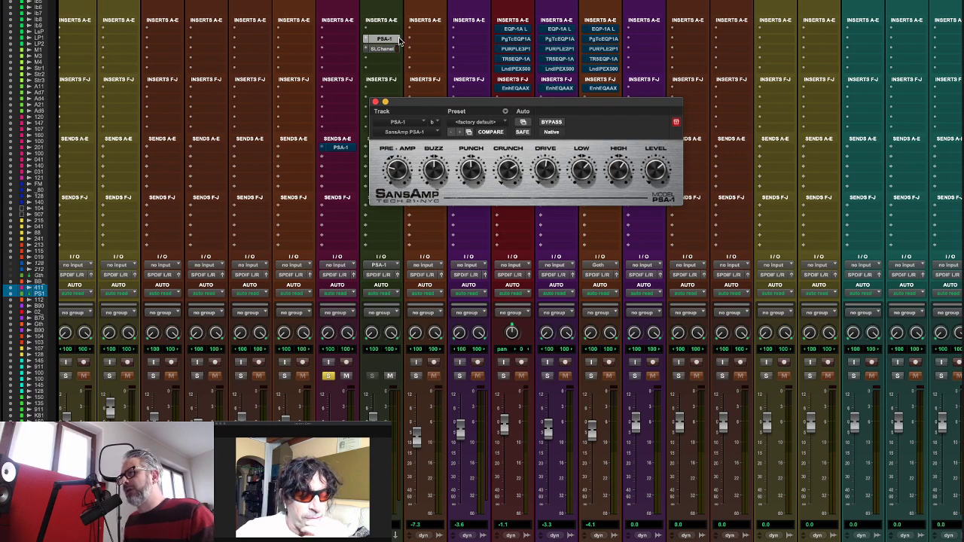
drag(446, 106, 476, 103)
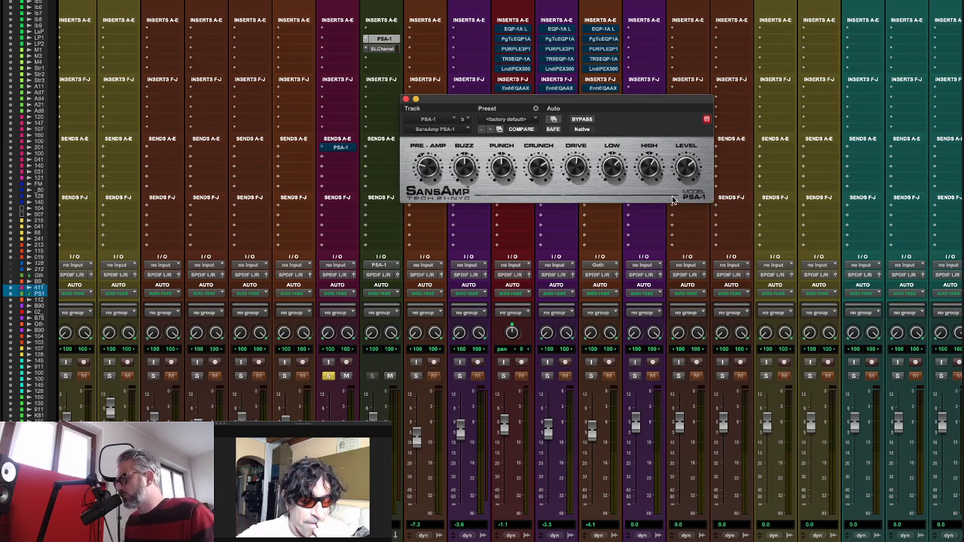
click(684, 170)
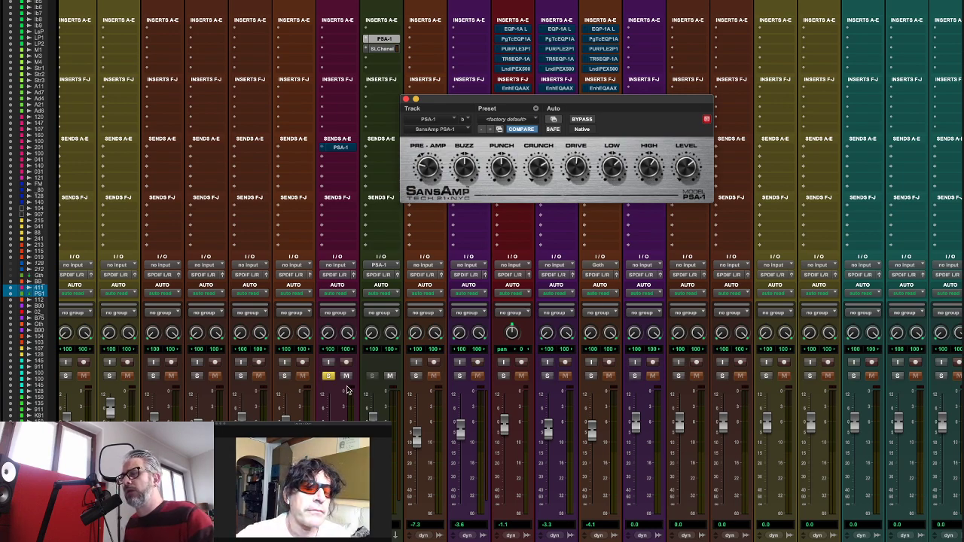
- Open the PSA-1 send of the RT_K_4114 track beside its channel and unmute the send
click(340, 148)
drag(448, 144, 260, 134)
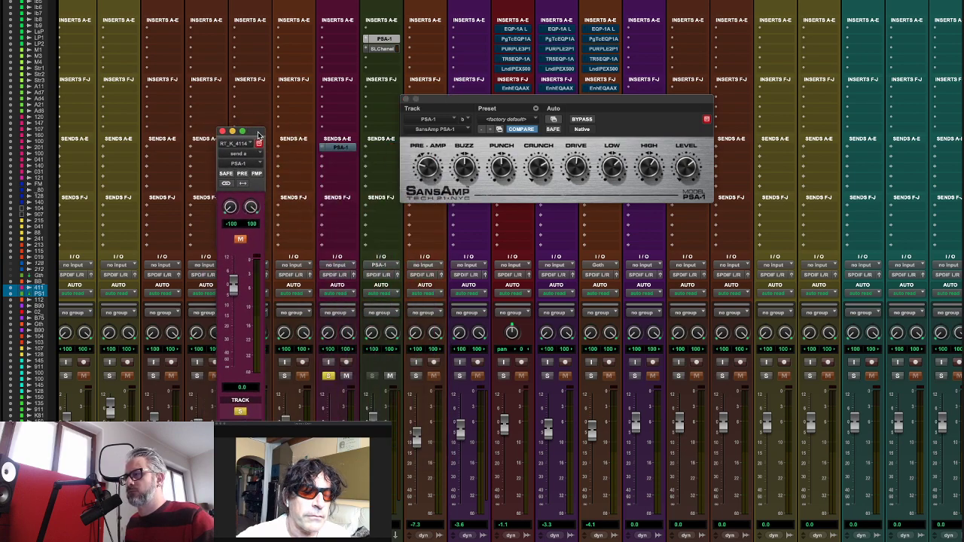
click(240, 239)
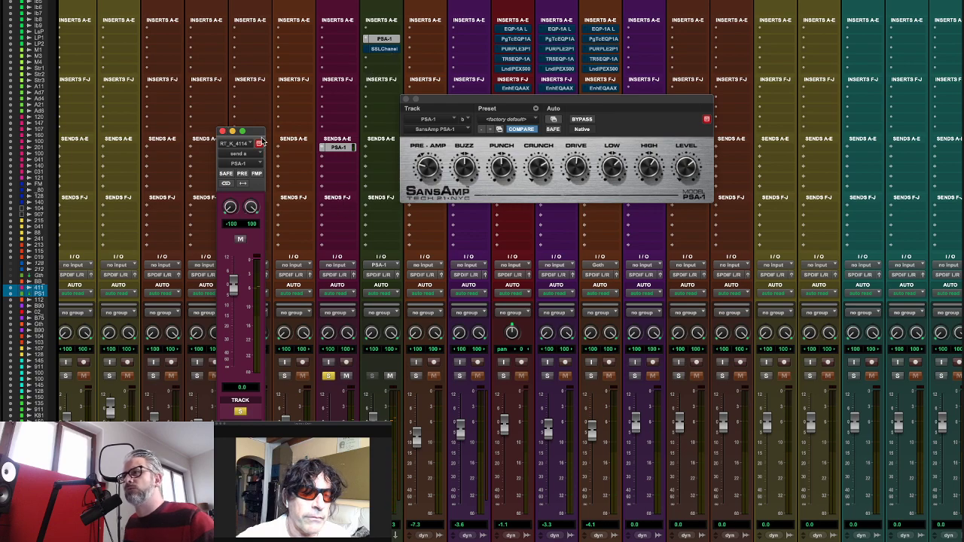
- Inspect the SSLChannel insert on the PSA-1 track, close it and return to the PSA-1 send controls
click(386, 49)
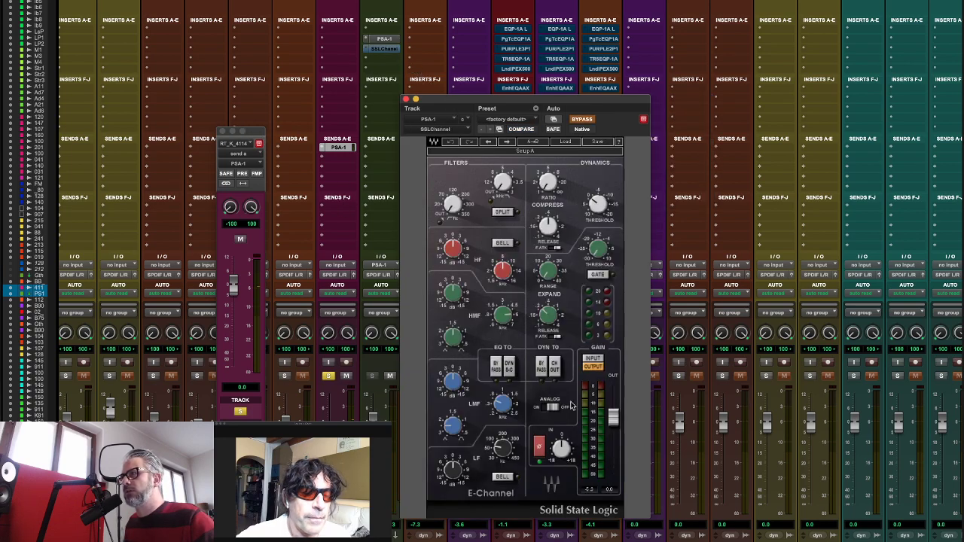
click(506, 122)
click(507, 127)
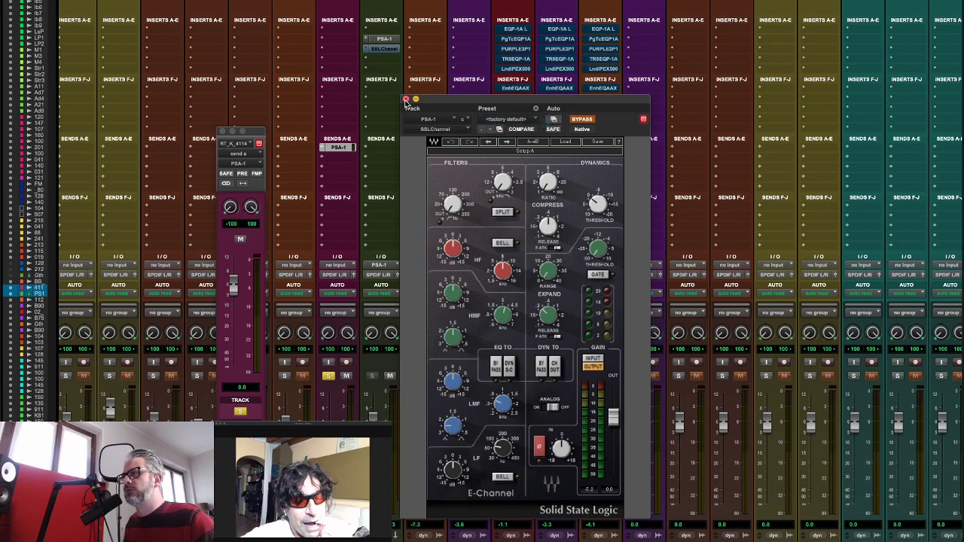
click(405, 99)
click(341, 148)
click(341, 147)
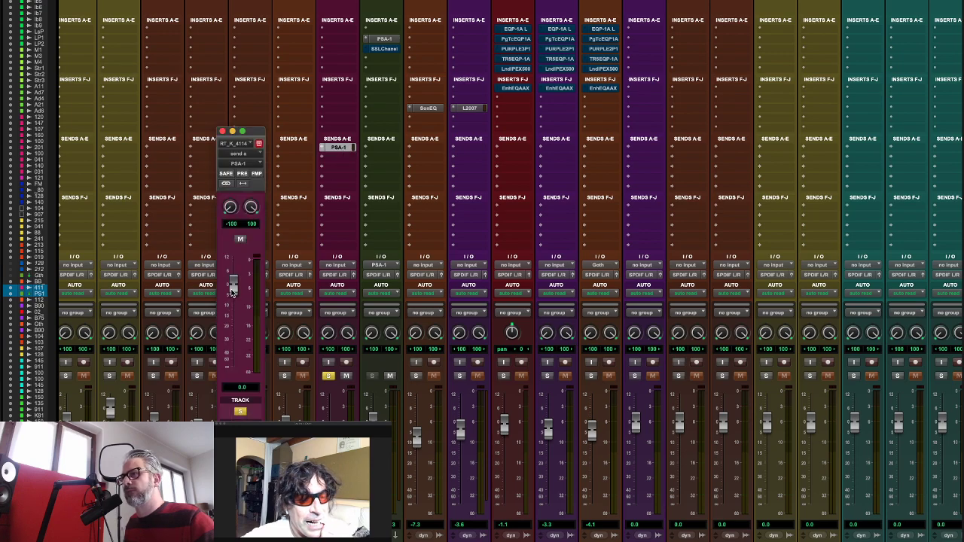
- Compare the RT_K_4114 track with its PSA-1 send muted and unmuted, with the PSA-1 track's SansAmp insert open
click(240, 240)
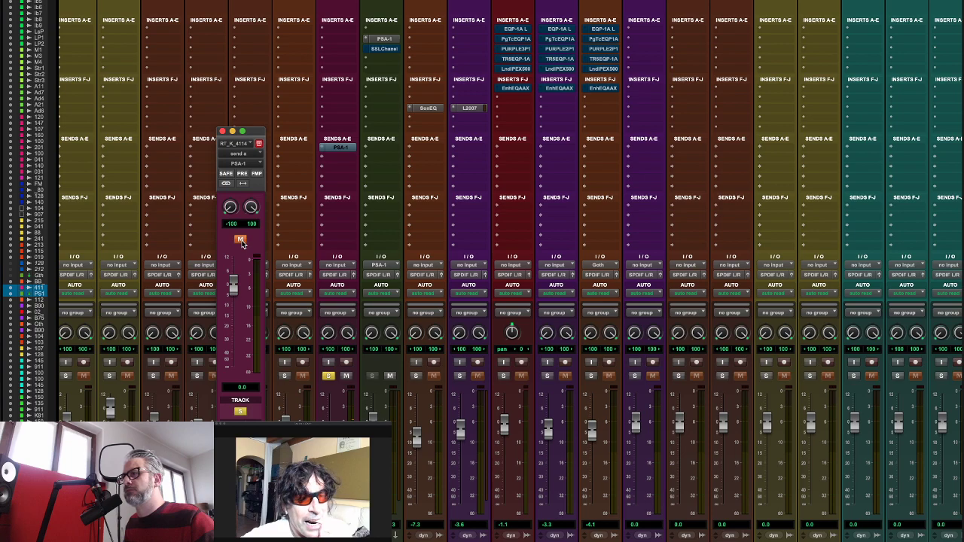
click(388, 39)
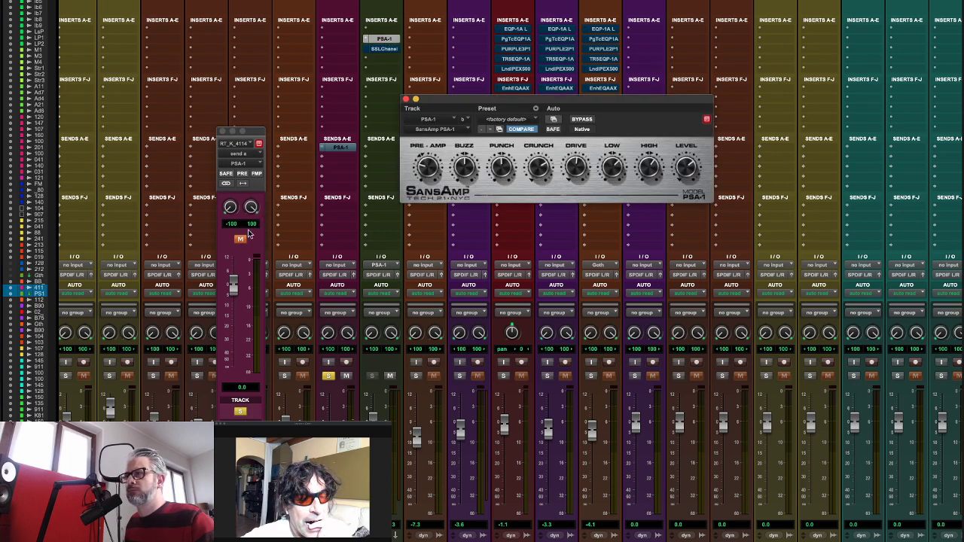
click(241, 240)
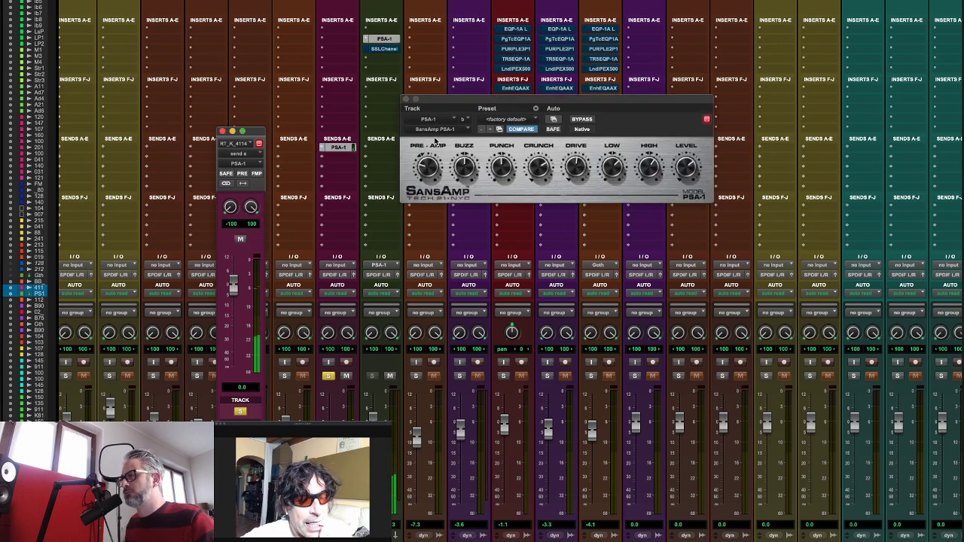
click(469, 165)
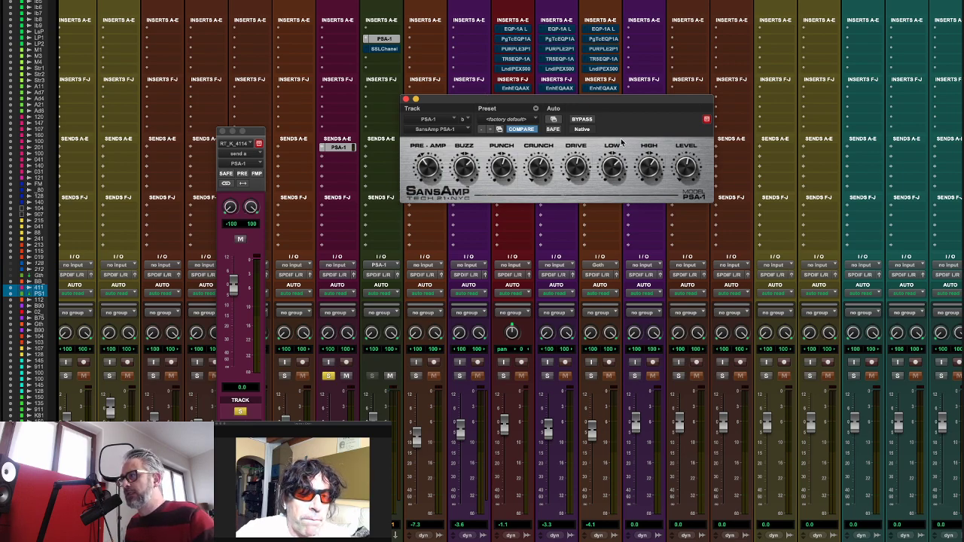
- Open the SSLChannel insert of the PSA-1 track and engage its phase reverse
click(385, 49)
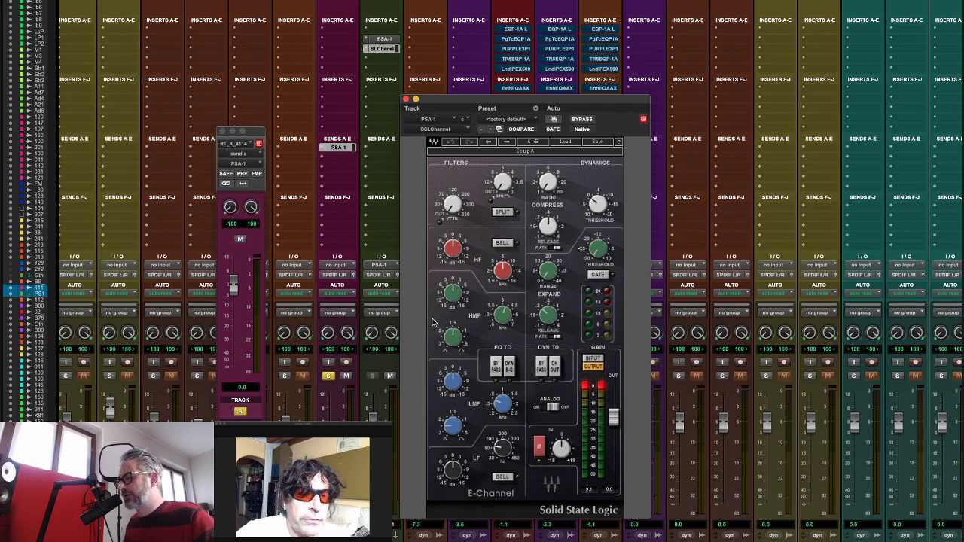
key(space)
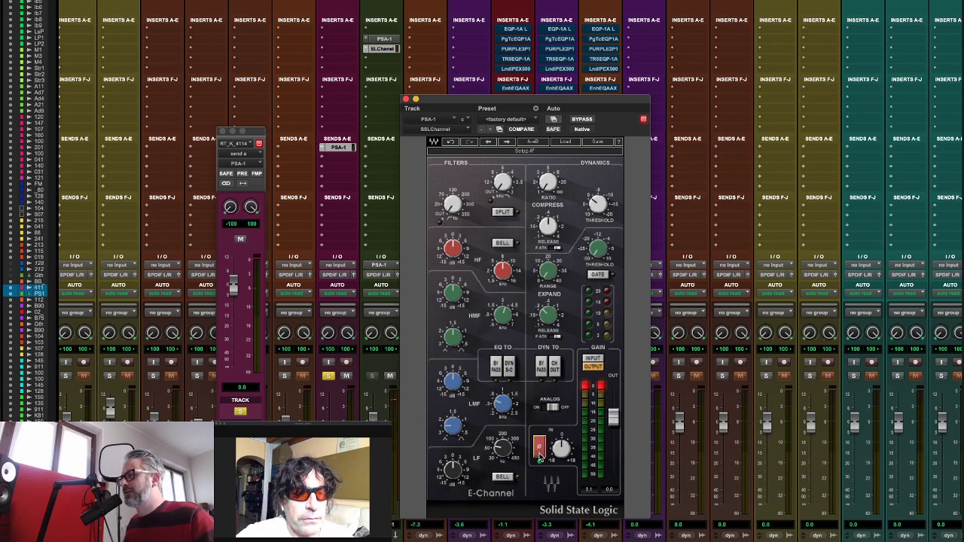
- Show the PSA-1 track's SansAmp and SSLChannel inserts together, with the SSLChannel window arranged below the SansAmp
click(382, 39)
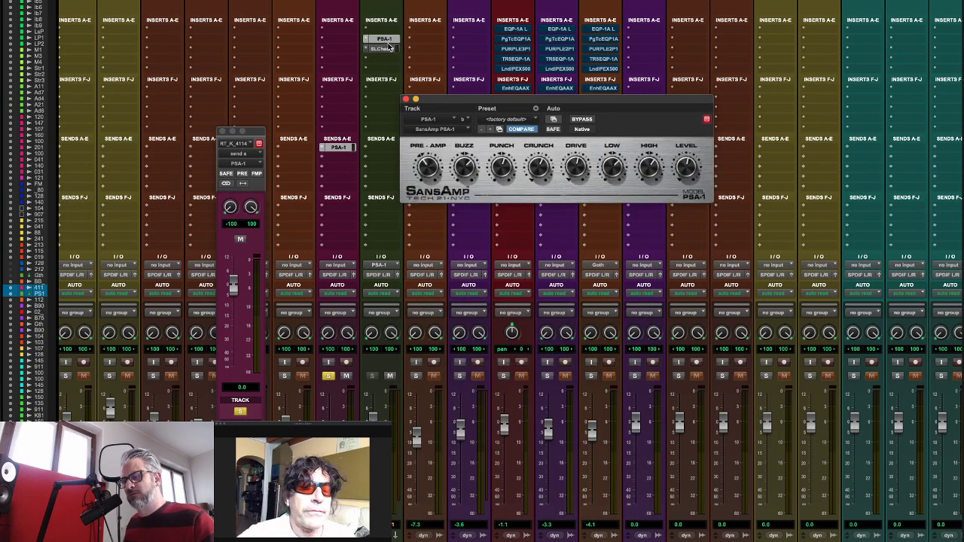
click(383, 48)
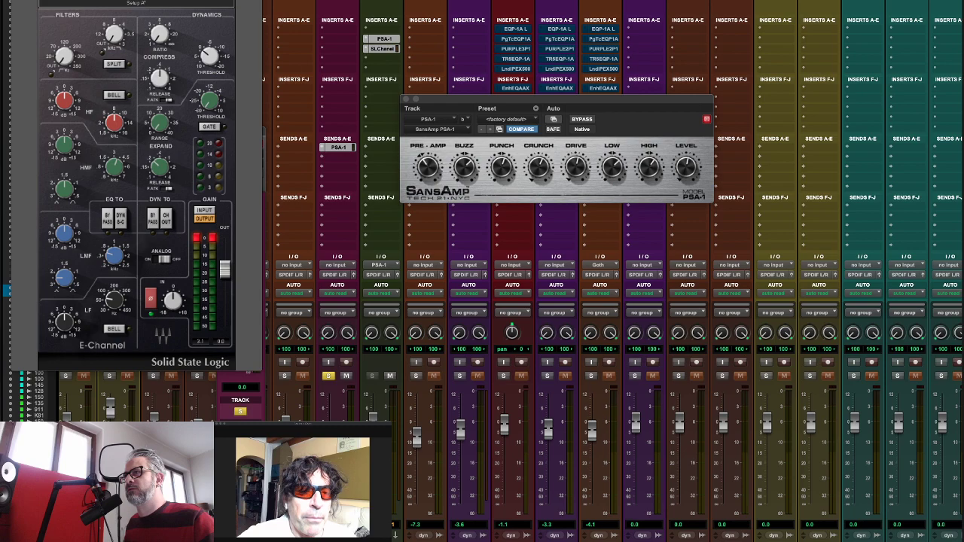
drag(217, 0, 624, 207)
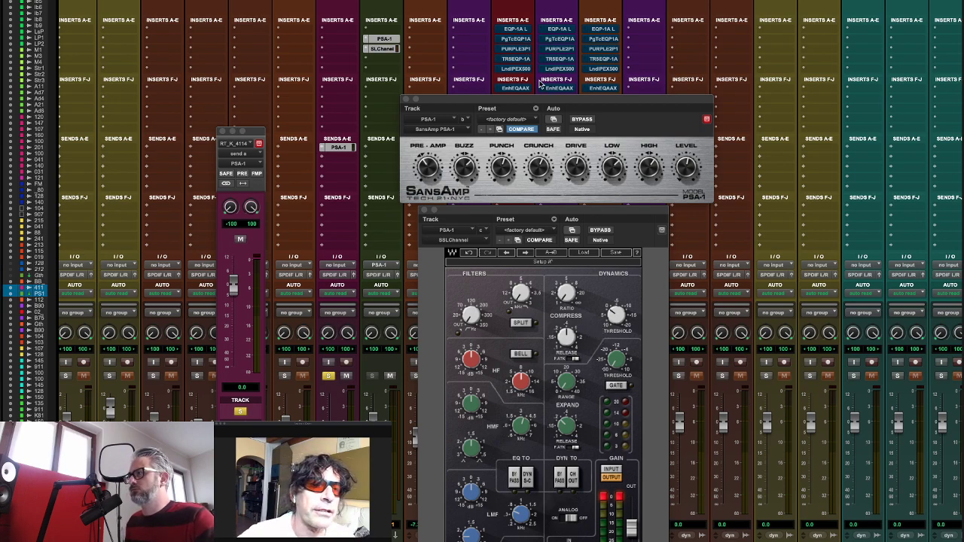
drag(545, 97, 556, 55)
drag(544, 218, 562, 173)
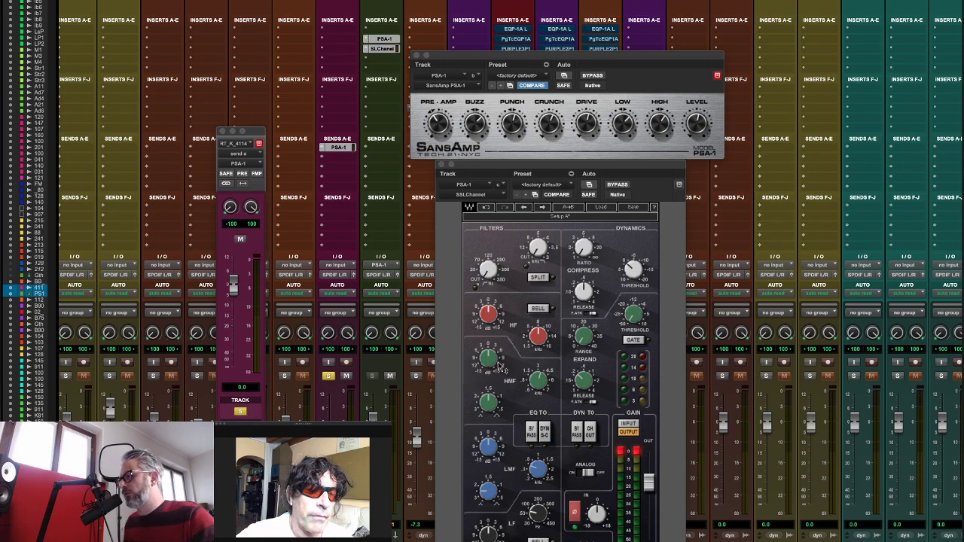
- Start playback, turn up the SSLChannel's high-pass filter slightly and lower its output fader
key(space)
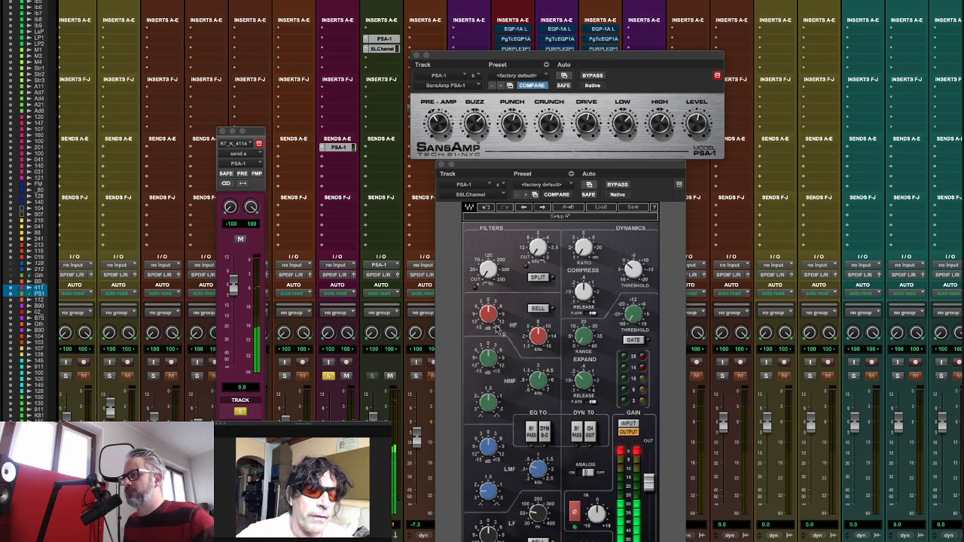
mouse_move(492, 270)
mouse_down()
mouse_move(492, 251)
mouse_move(492, 267)
mouse_up()
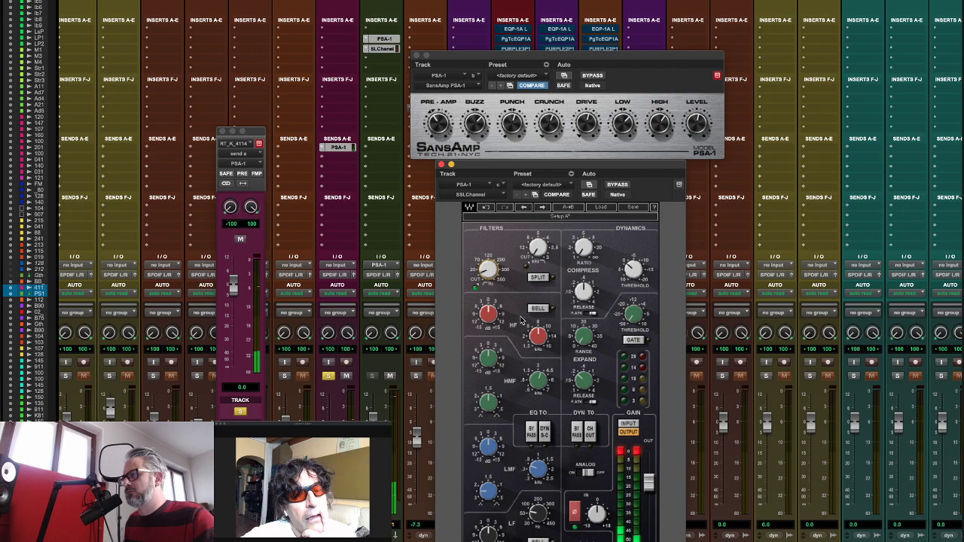
drag(648, 482, 648, 488)
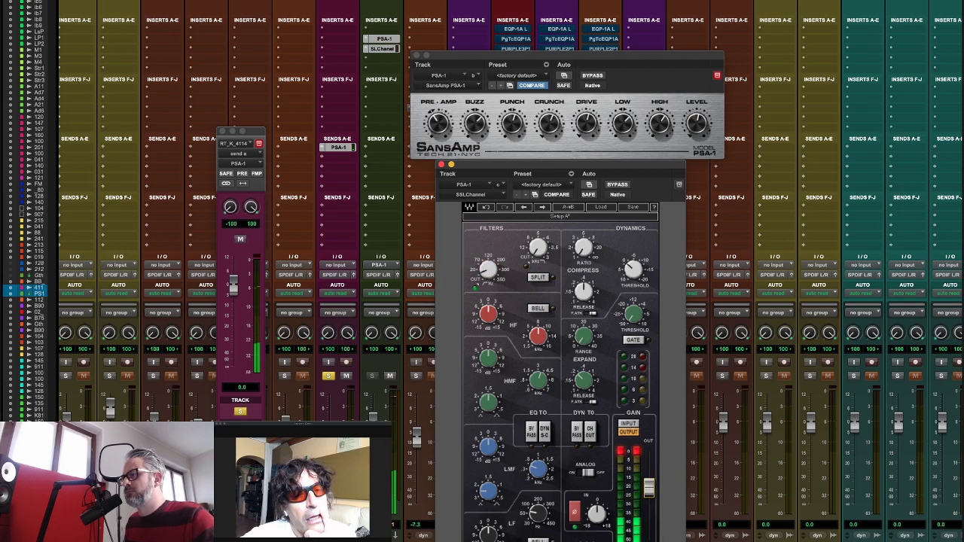
- Boost the SSLChannel's HMF gain and adjust its frequency, lower the output fader slightly, and toggle the phase reverse
drag(493, 360, 493, 348)
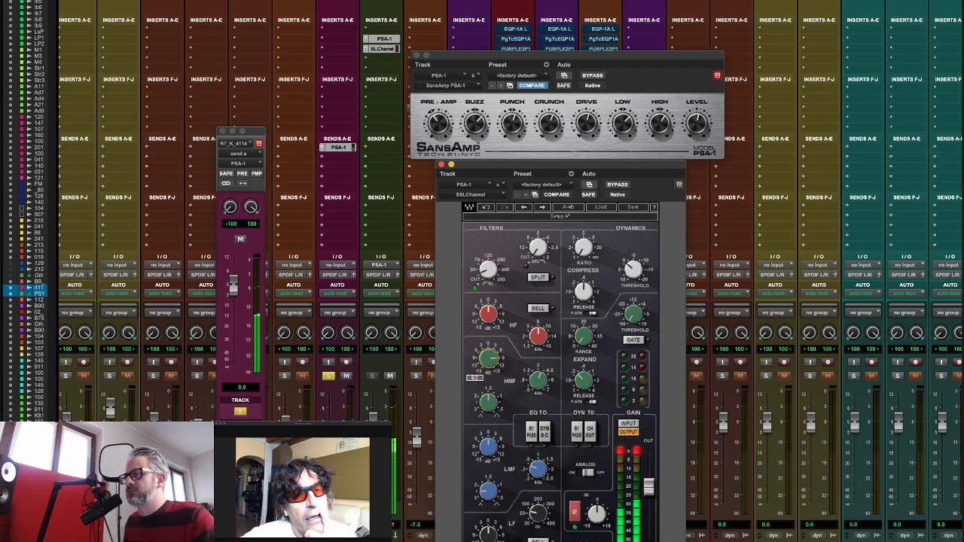
drag(539, 382, 539, 379)
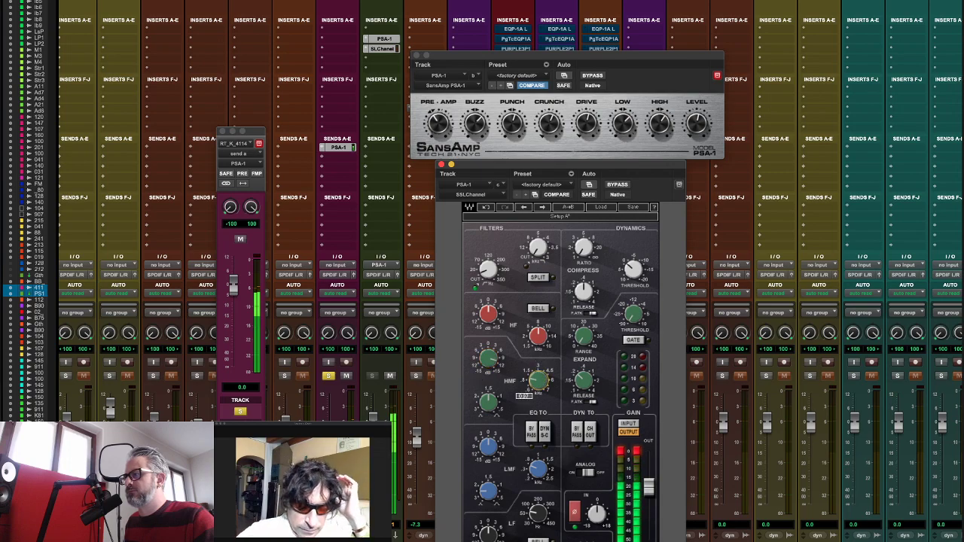
drag(652, 485, 653, 489)
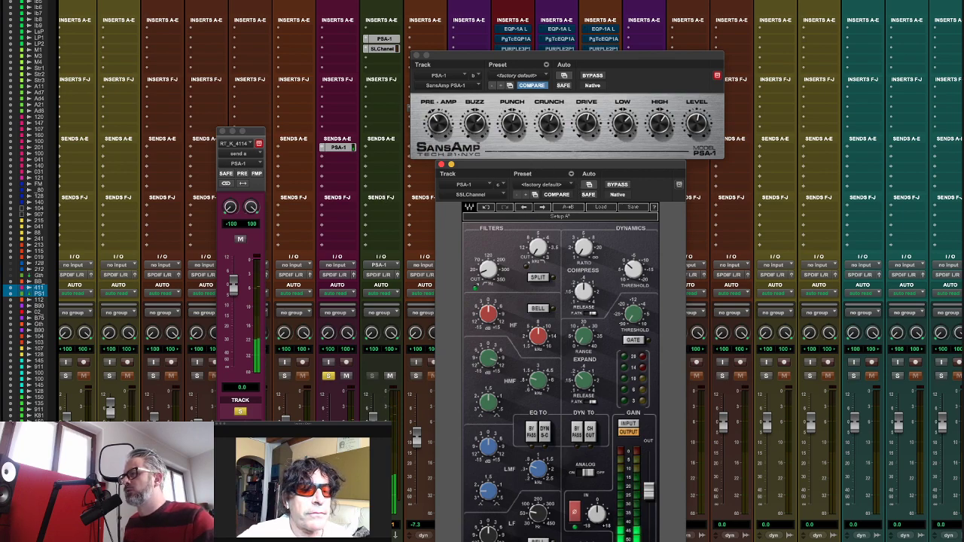
click(575, 513)
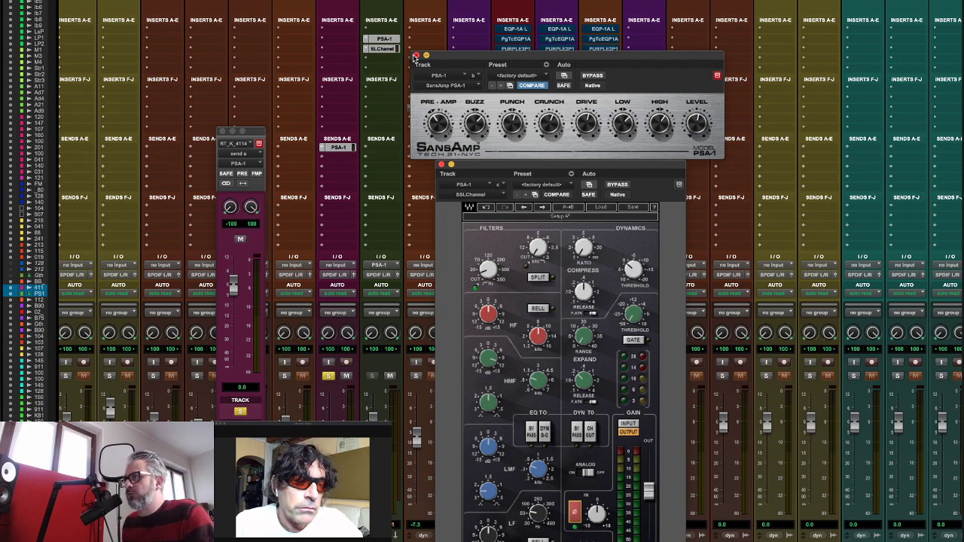
- Close the SansAmp and SSLChannel windows and mute the PSA-1 send of the RT_K_4114 track
click(415, 55)
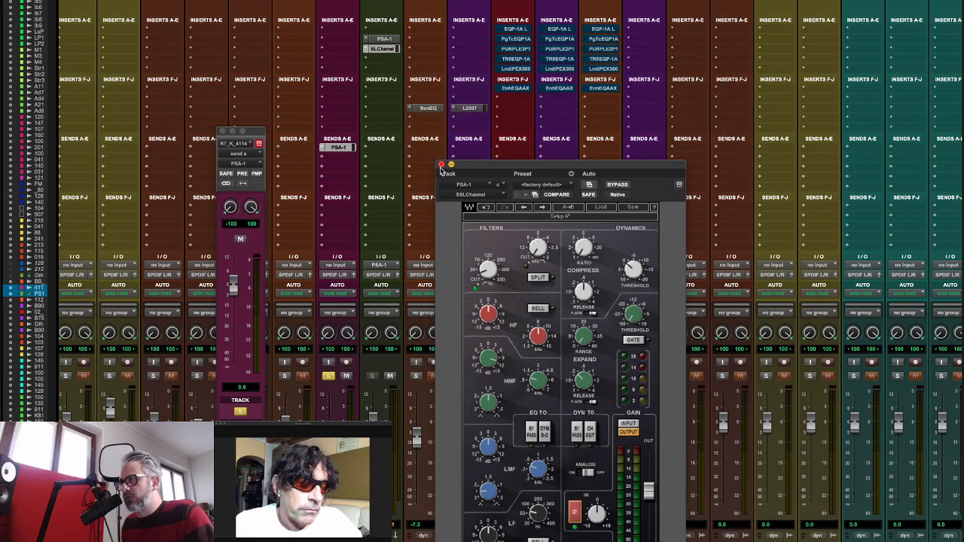
click(441, 165)
ctrl+super+click(345, 148)
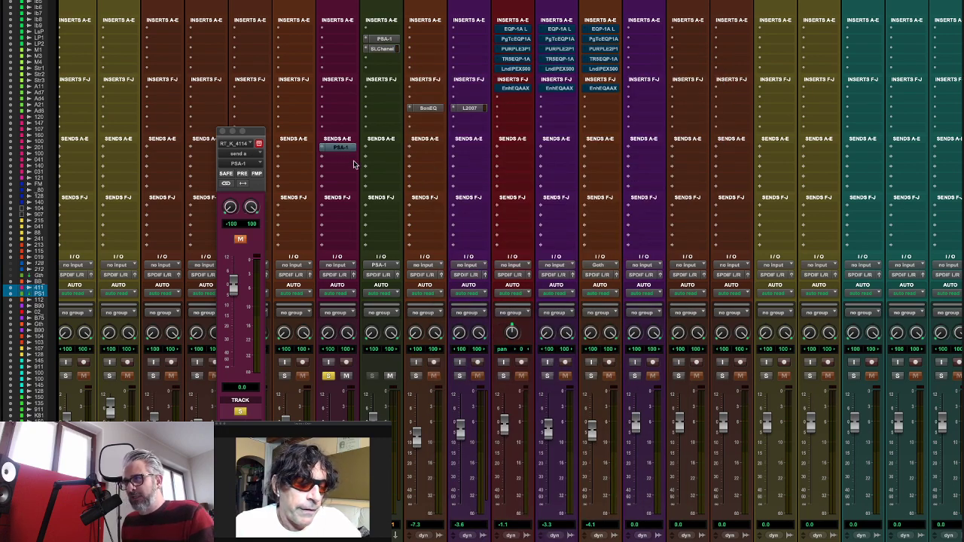
- Search the plug-ins for "psa", insert NA PSA1000 Jr (stereo) on the track carrying the PSA-1 send, and place its window above the faders
click(338, 60)
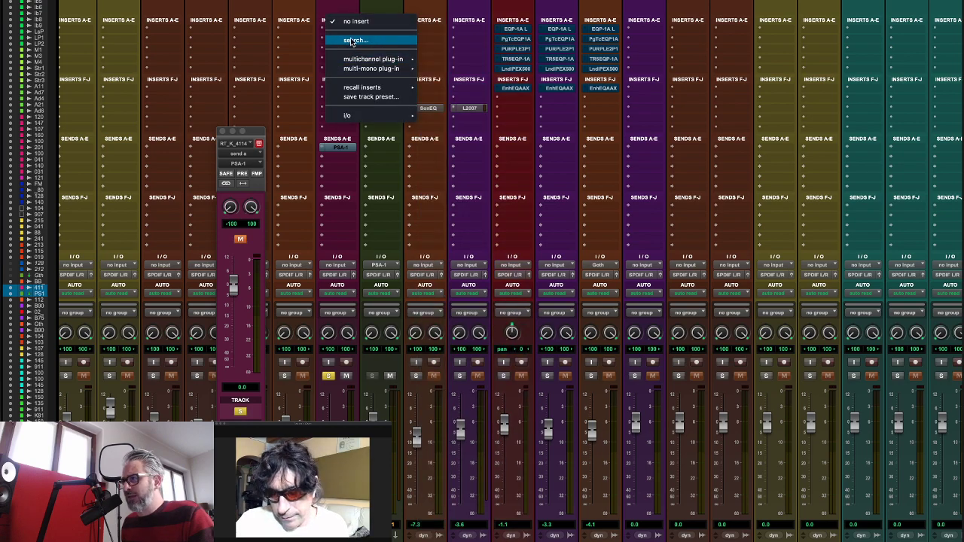
click(351, 41)
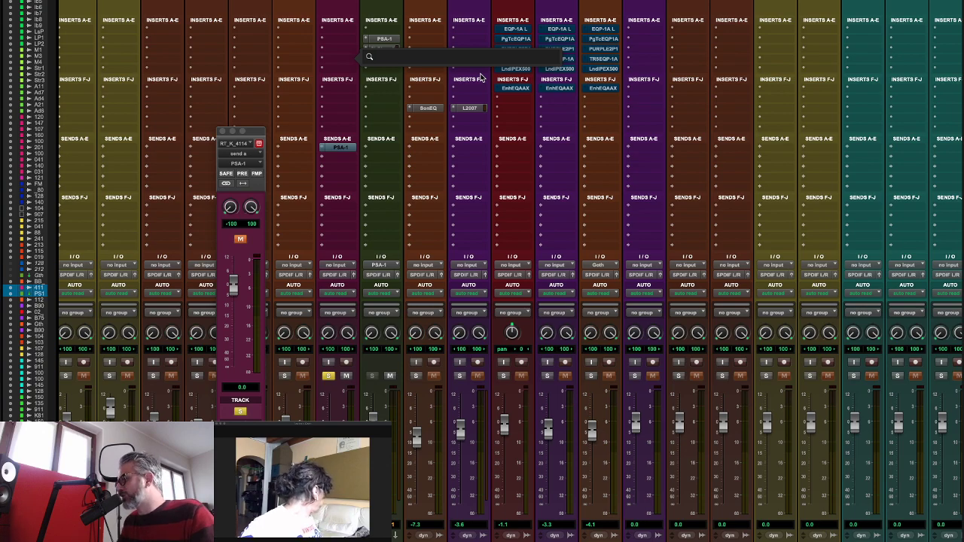
text(psa)
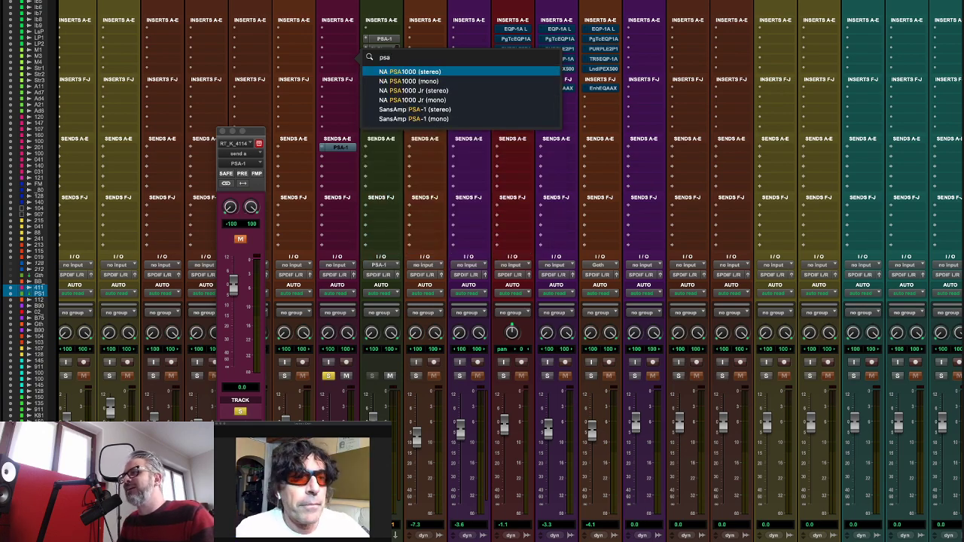
click(463, 93)
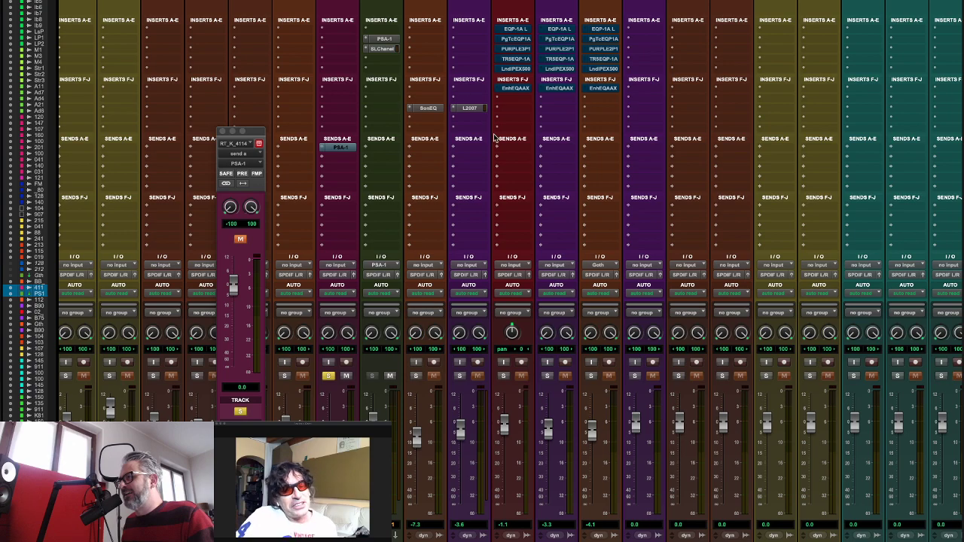
drag(648, 67, 481, 115)
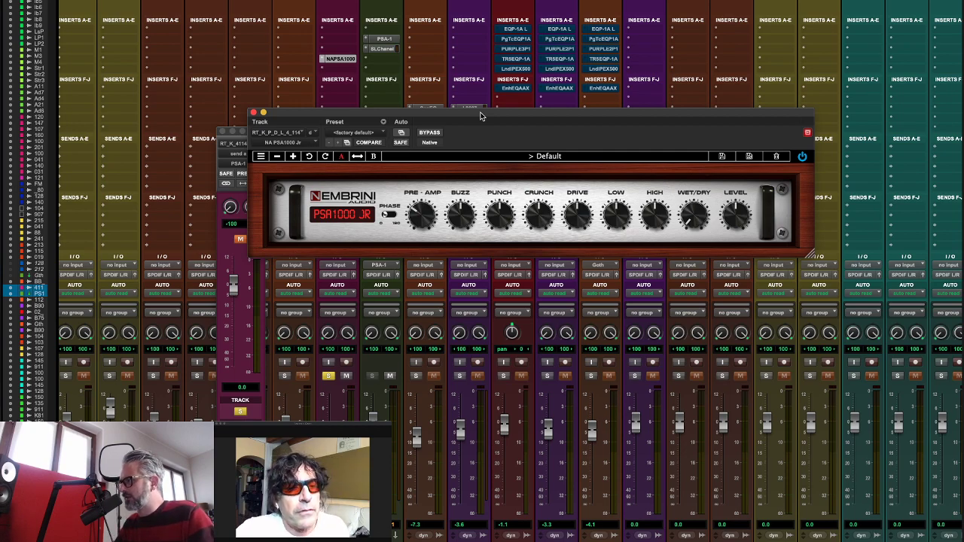
- Compare the SansAmp PSA-1 controls with those of the PSA1000 Jr, close the SansAmp and reposition the PSA1000 Jr window
click(392, 42)
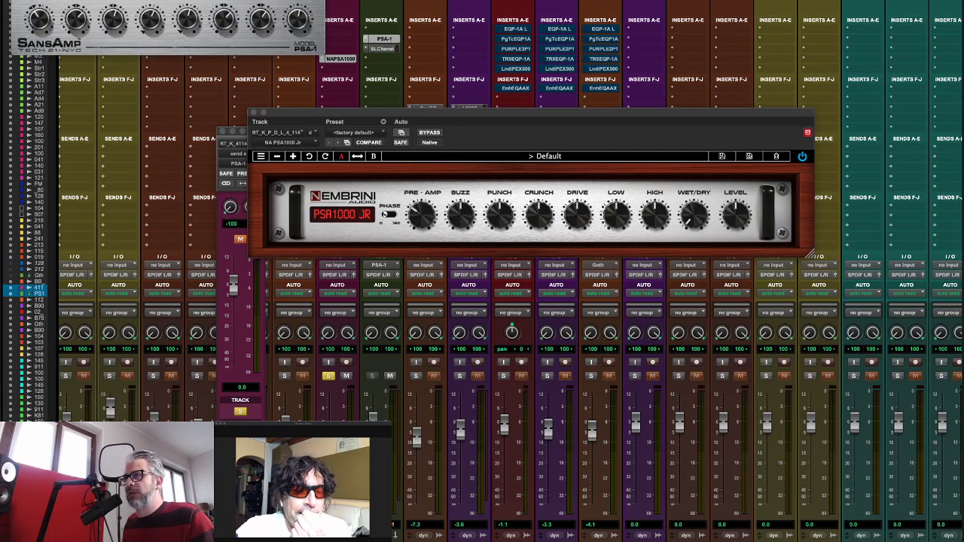
drag(158, 2, 538, 44)
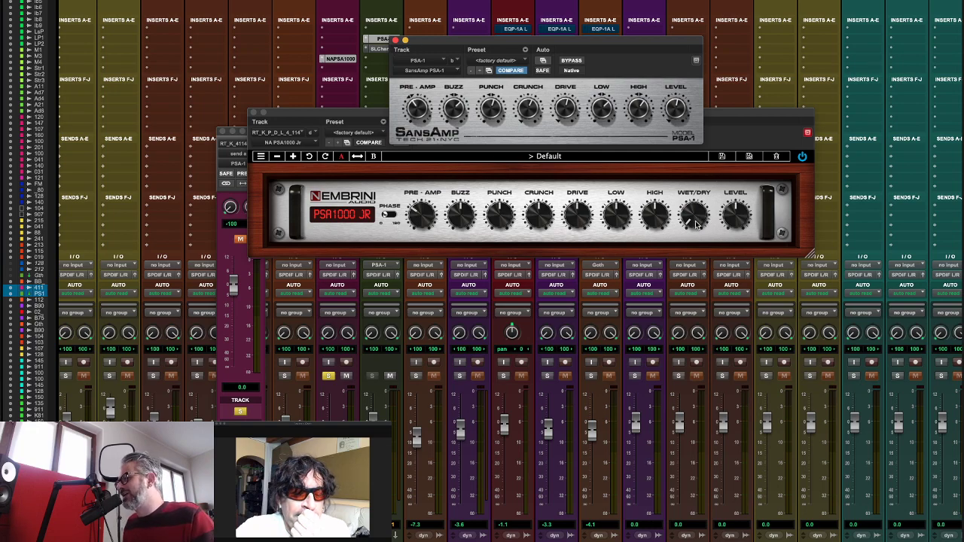
click(393, 40)
drag(400, 115, 376, 100)
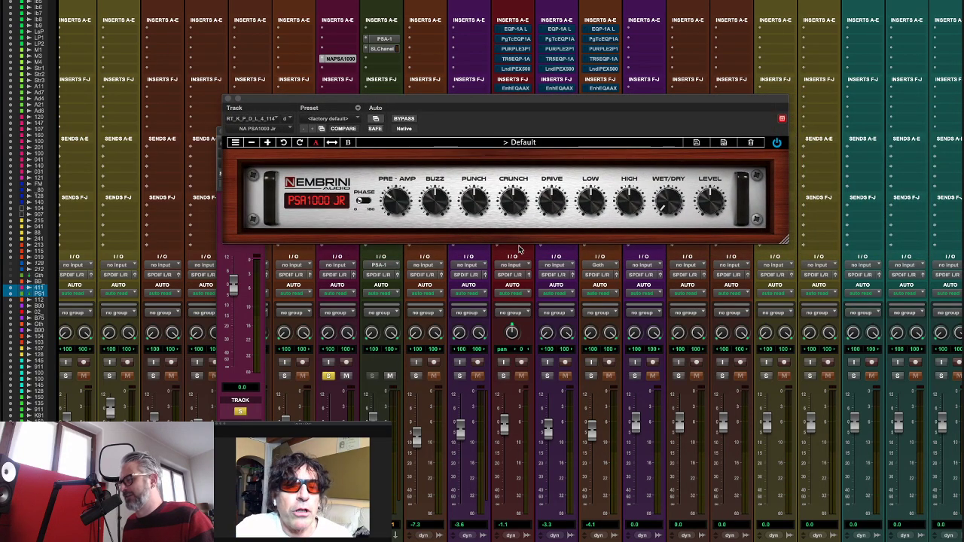
- Adjust the PSA1000 Jr by raising Buzz and High, lowering Punch, and blending the effect with Wet/Dry
drag(669, 212, 671, 2)
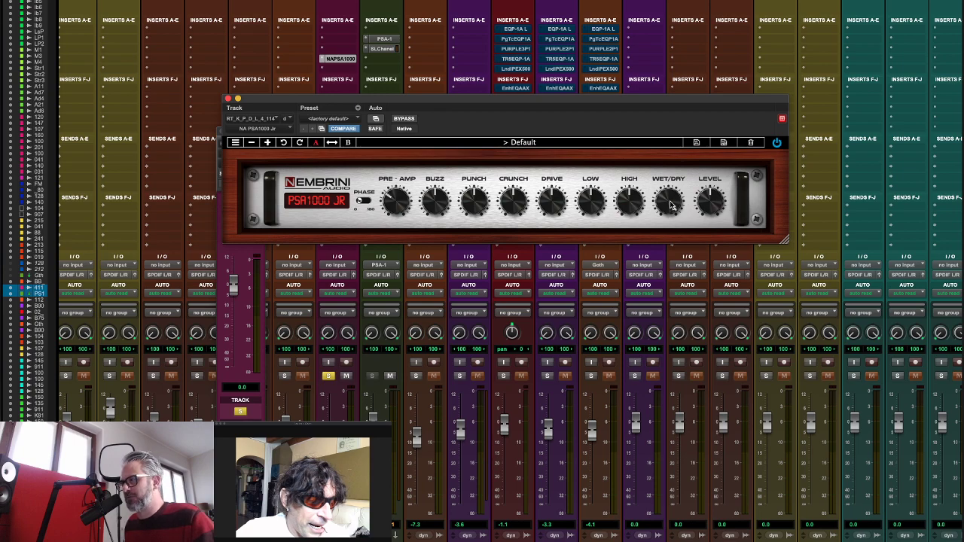
drag(667, 218, 655, 280)
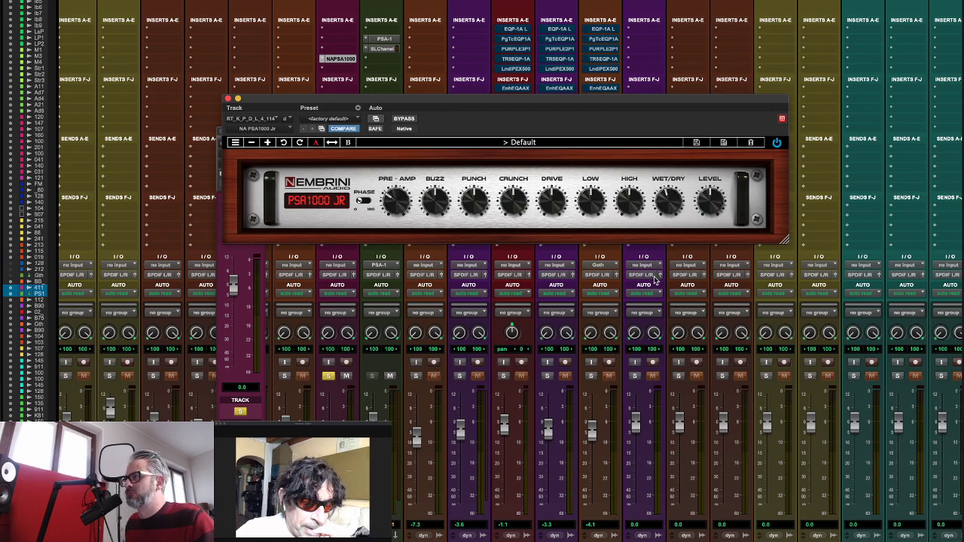
drag(436, 201, 446, 170)
drag(477, 205, 472, 222)
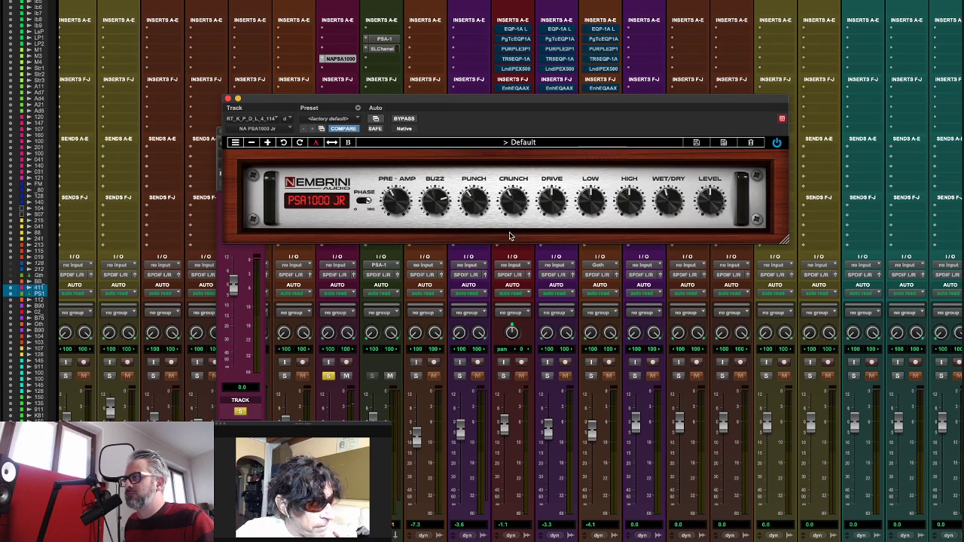
drag(627, 202, 636, 166)
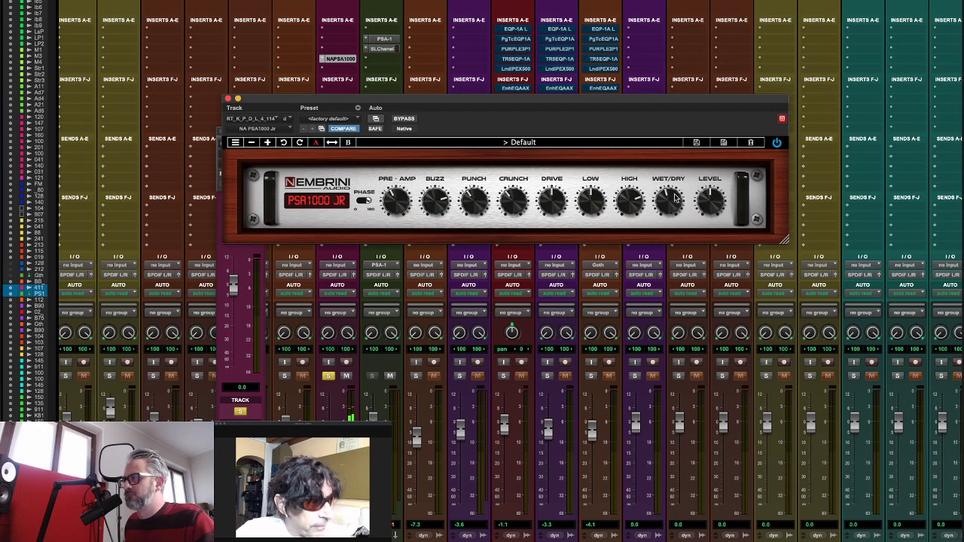
drag(665, 223, 671, 172)
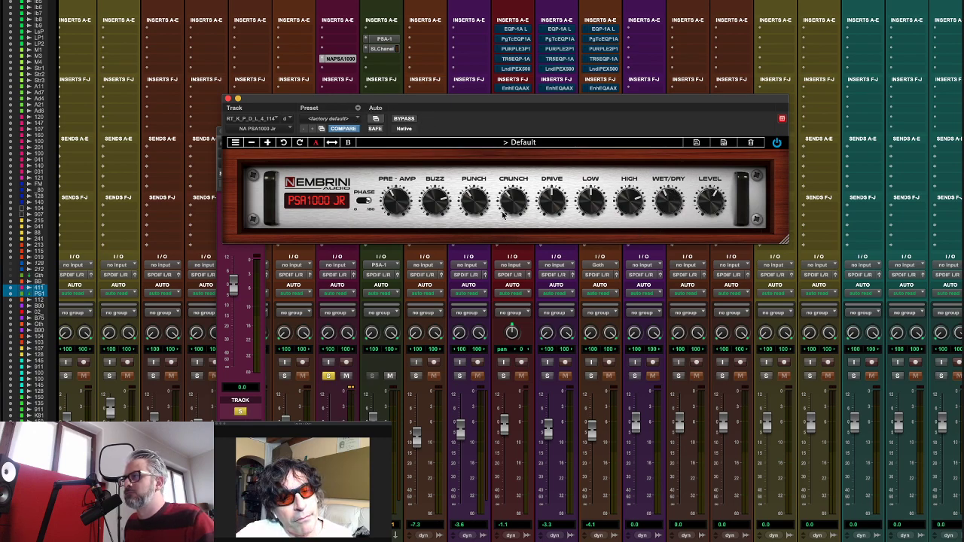
- Toggle the PSA1000 Jr's bypass repeatedly to compare the processed and unprocessed sound
click(404, 119)
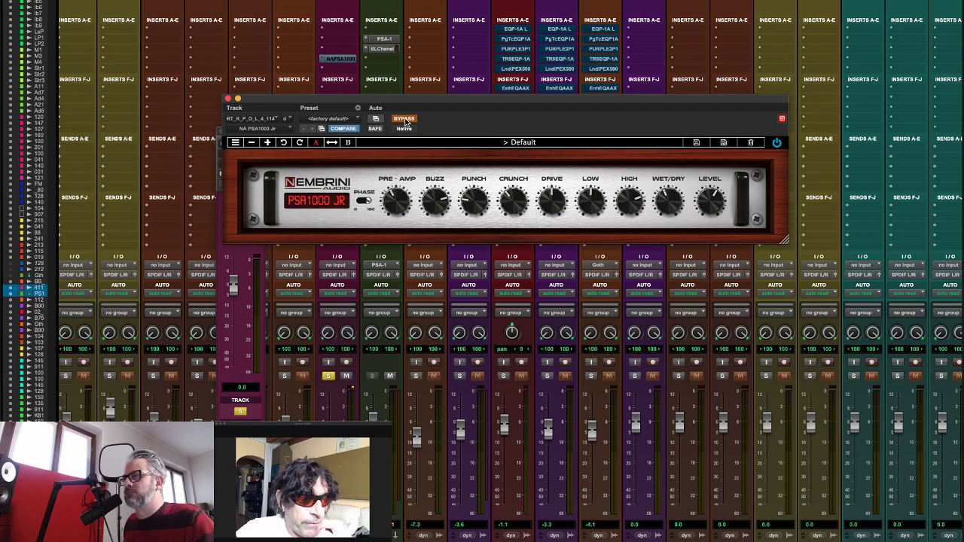
click(404, 120)
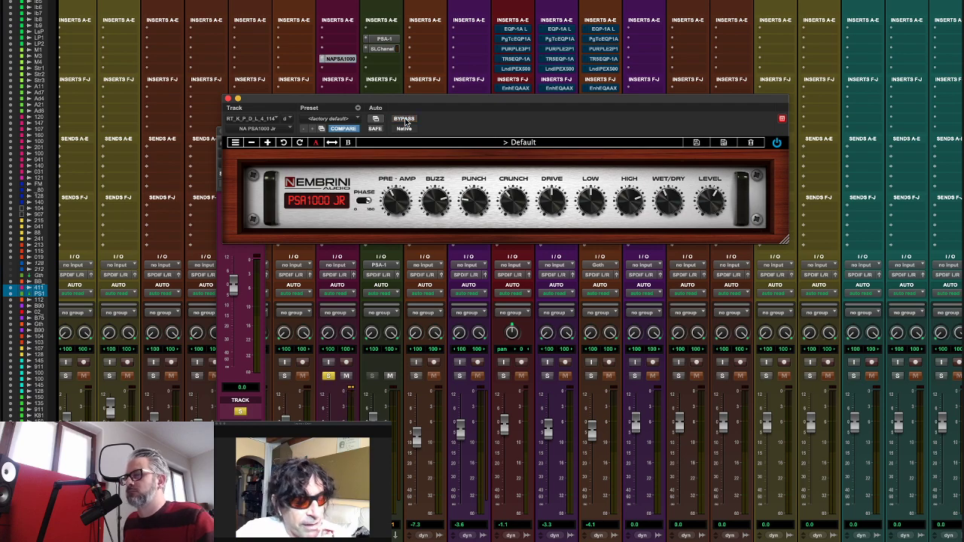
click(405, 121)
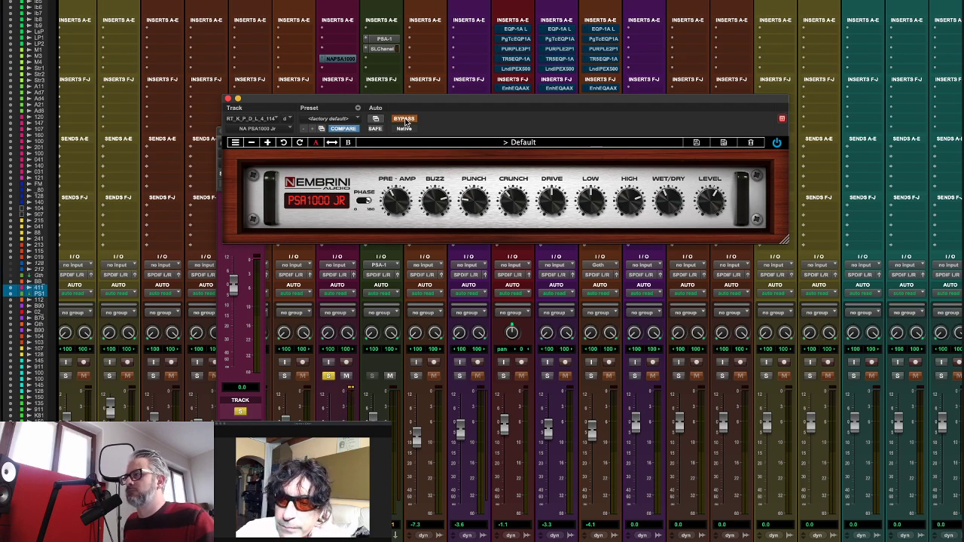
- Take the PSA1000 Jr out of bypass, close its window and make its insert inactive
click(405, 120)
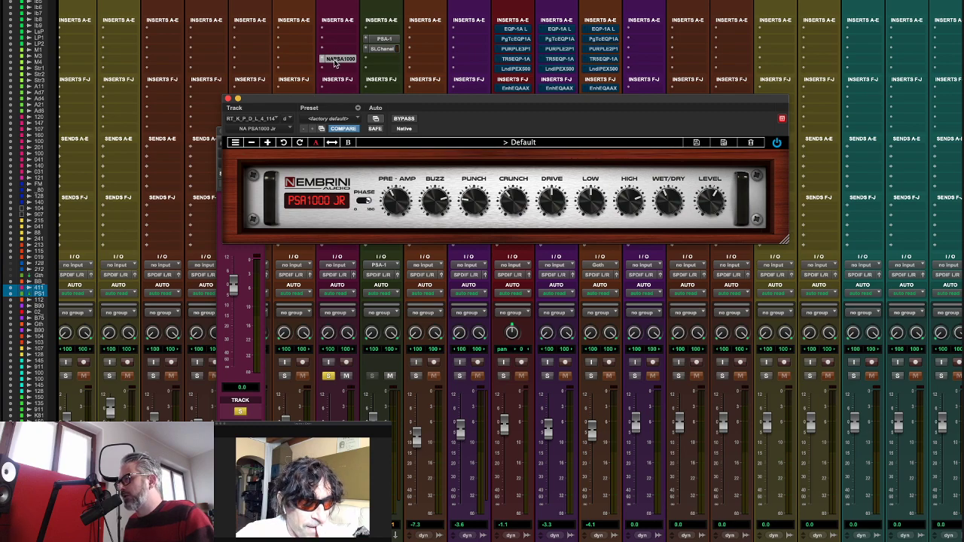
click(228, 98)
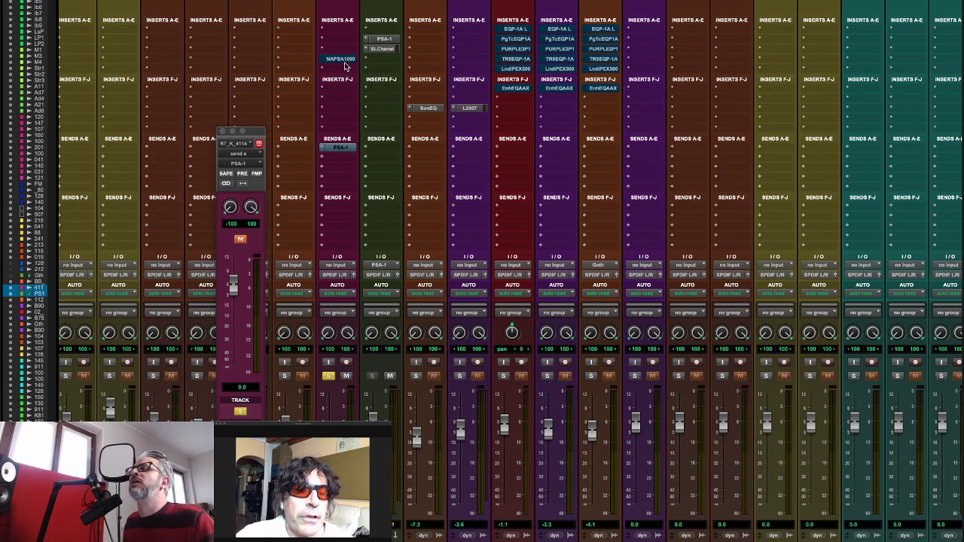
ctrl+super+click(345, 66)
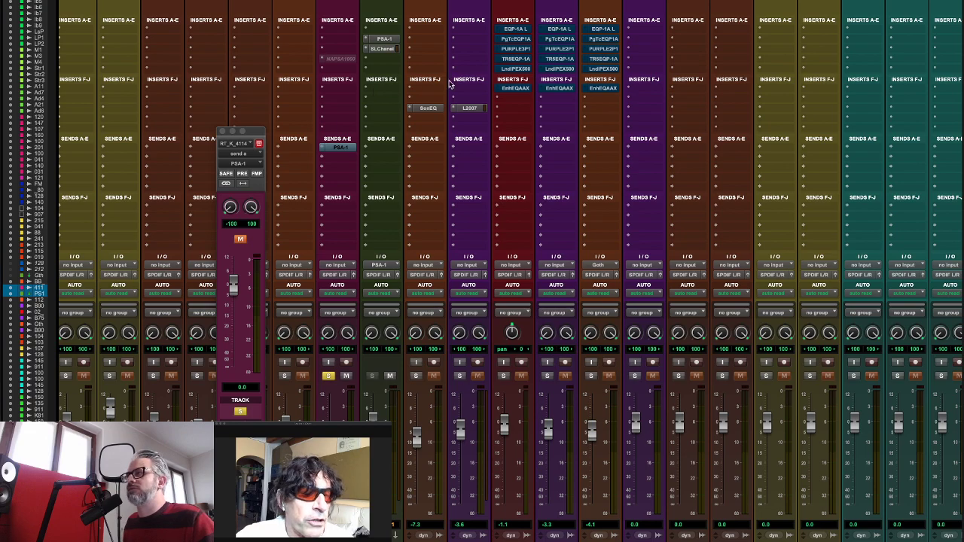
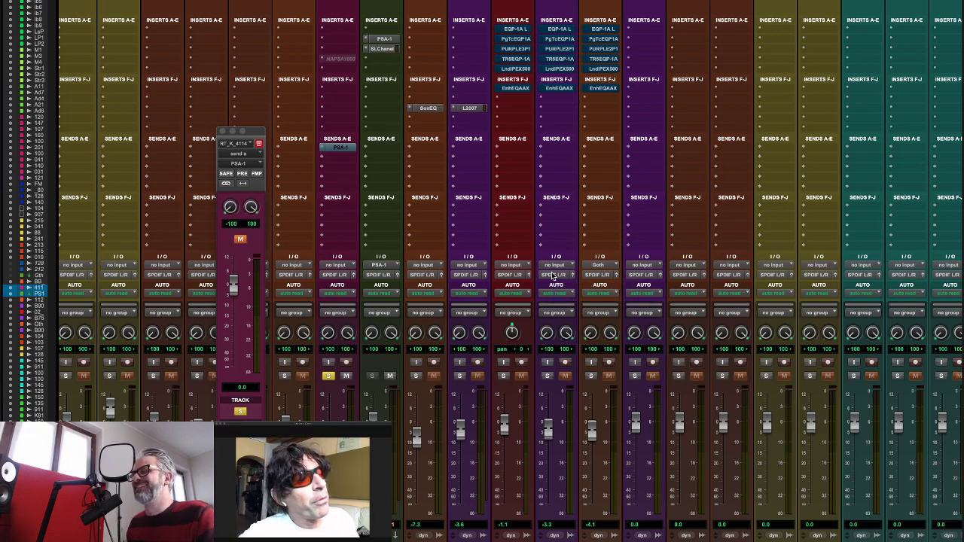
- Open the Massey L2007 limiter on its track, position its window above the faders and close the PSA-1 send window
click(473, 107)
drag(414, 102, 537, 111)
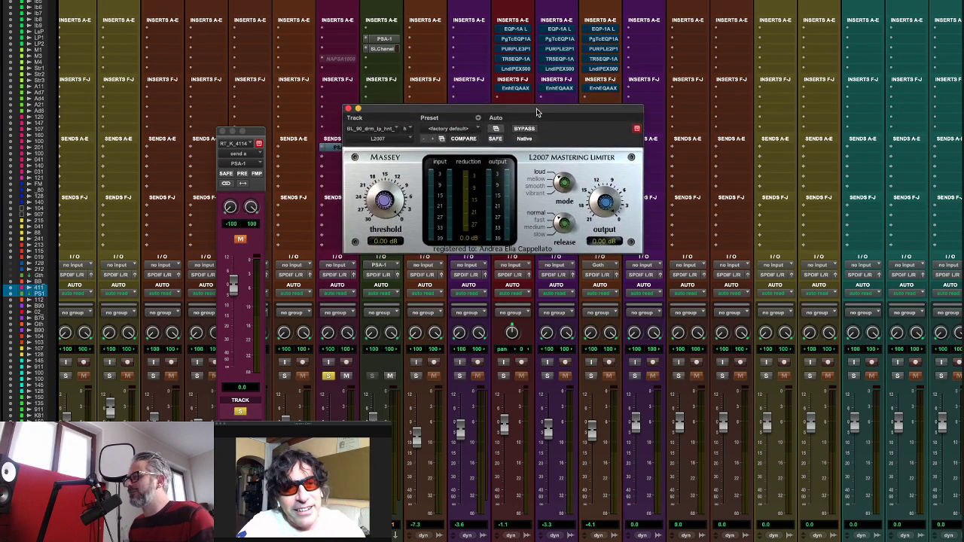
click(222, 131)
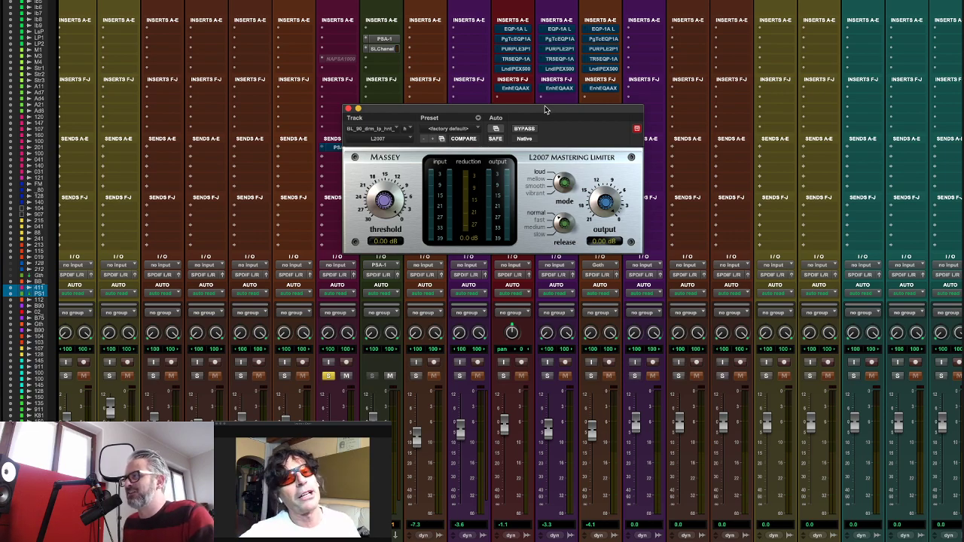
drag(547, 106, 581, 105)
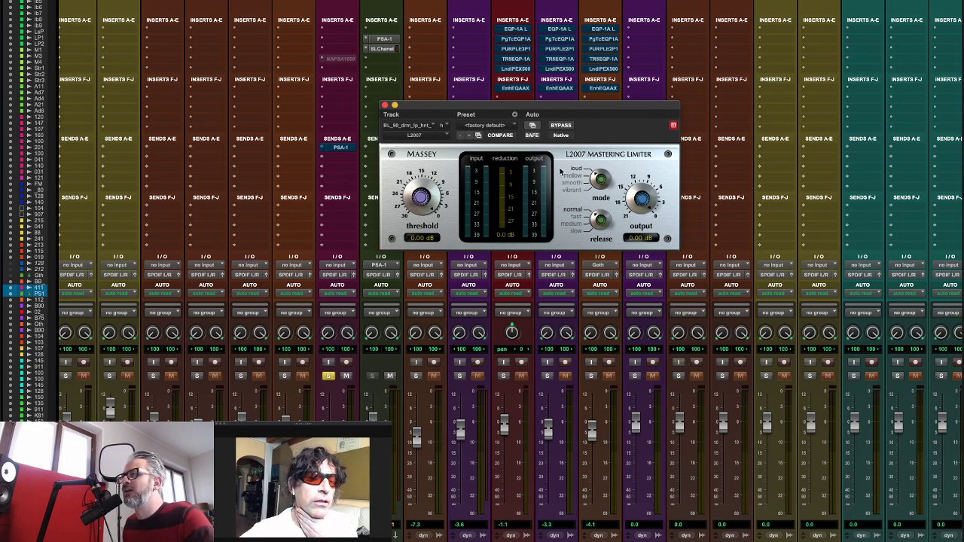
mouse_move(641, 111)
mouse_down()
mouse_move(618, 110)
mouse_move(630, 112)
mouse_up()
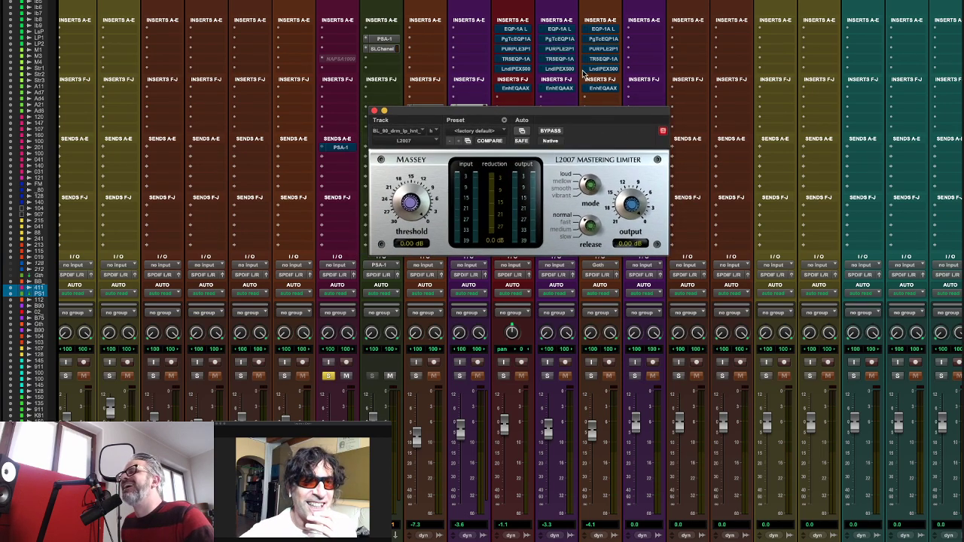
drag(621, 120, 619, 108)
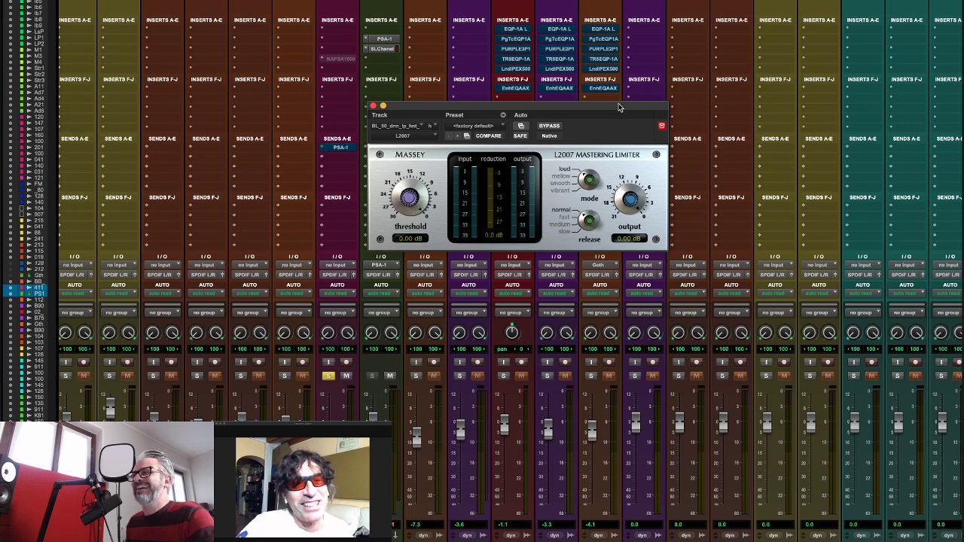
- Try out the L2007's threshold and output controls, resetting both to 0.00 dB
drag(406, 210, 405, 224)
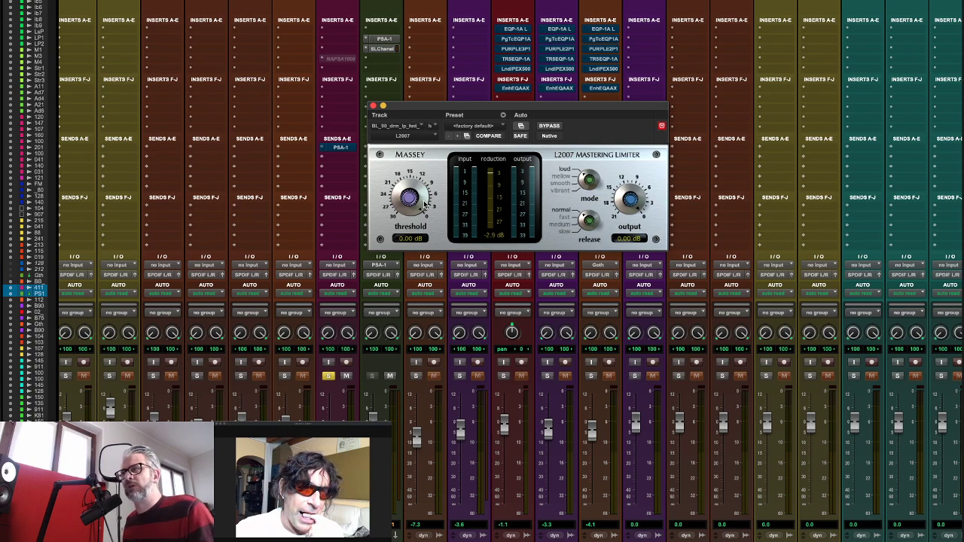
drag(426, 204, 403, 232)
alt+click(403, 232)
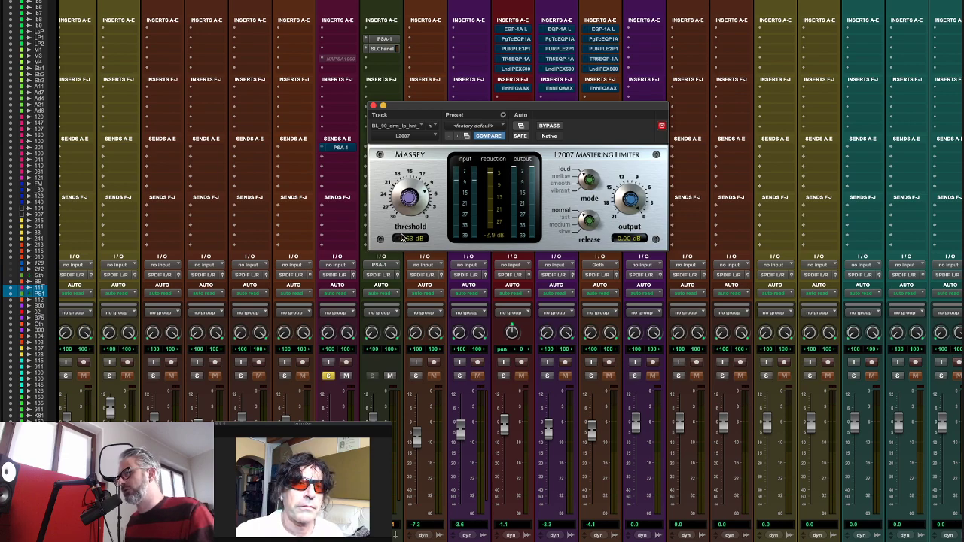
drag(642, 208, 639, 210)
alt+click(634, 184)
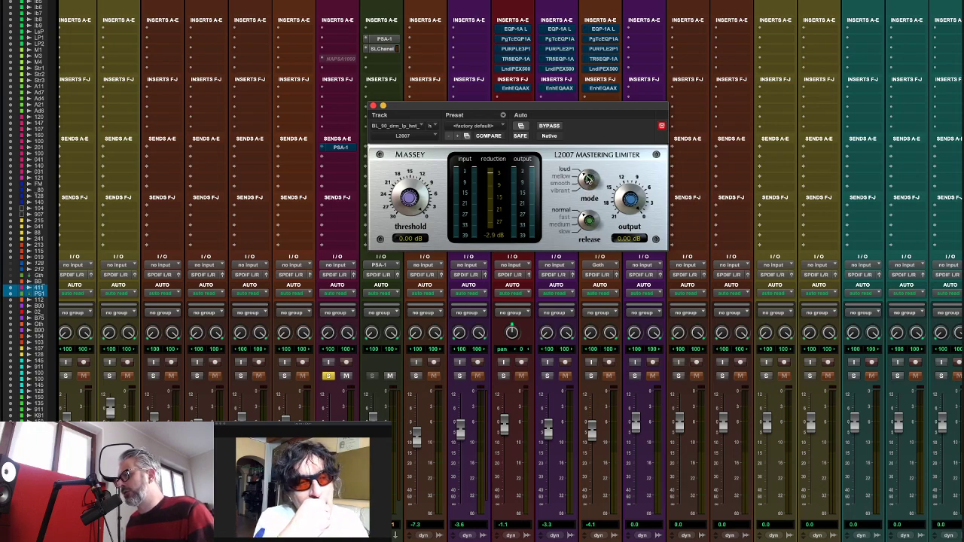
- Try the L2007's vibrant mode, return it to loud, and demonstrate the release control at normal
drag(585, 185, 585, 188)
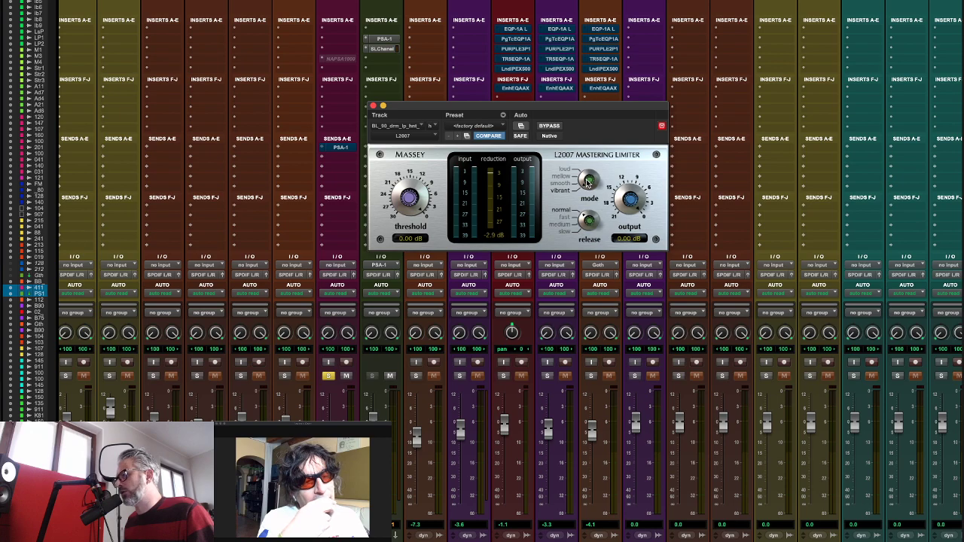
mouse_move(585, 172)
mouse_down()
mouse_move(586, 185)
mouse_move(587, 169)
mouse_up()
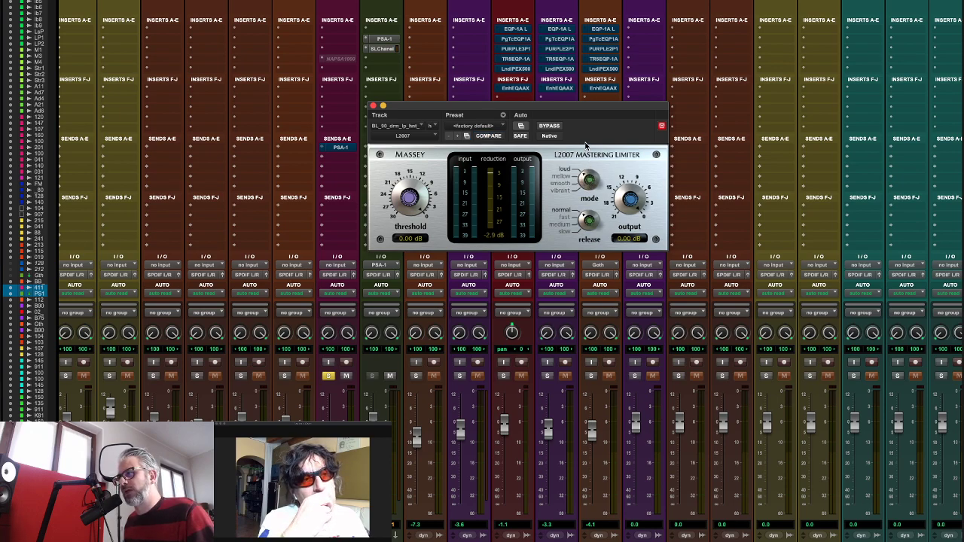
drag(589, 220, 588, 195)
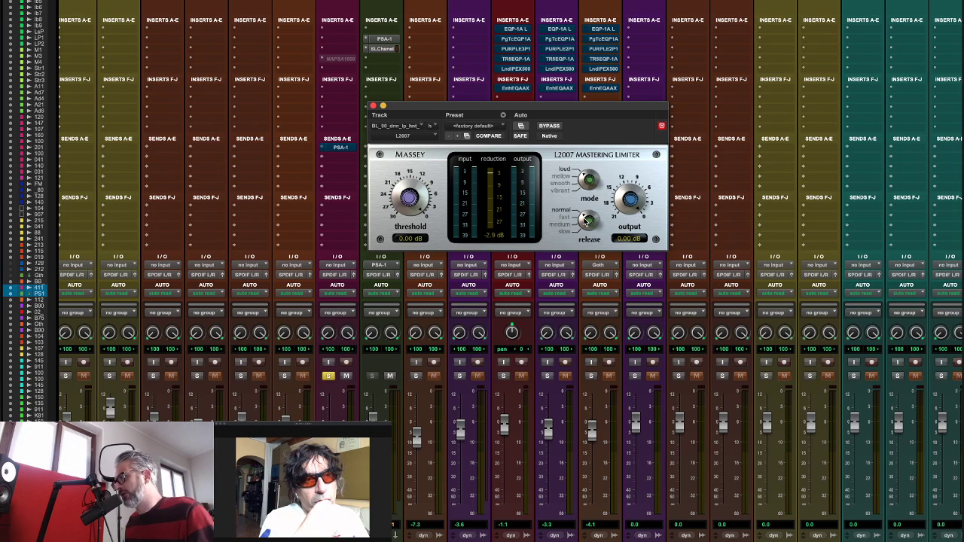
drag(584, 220, 579, 197)
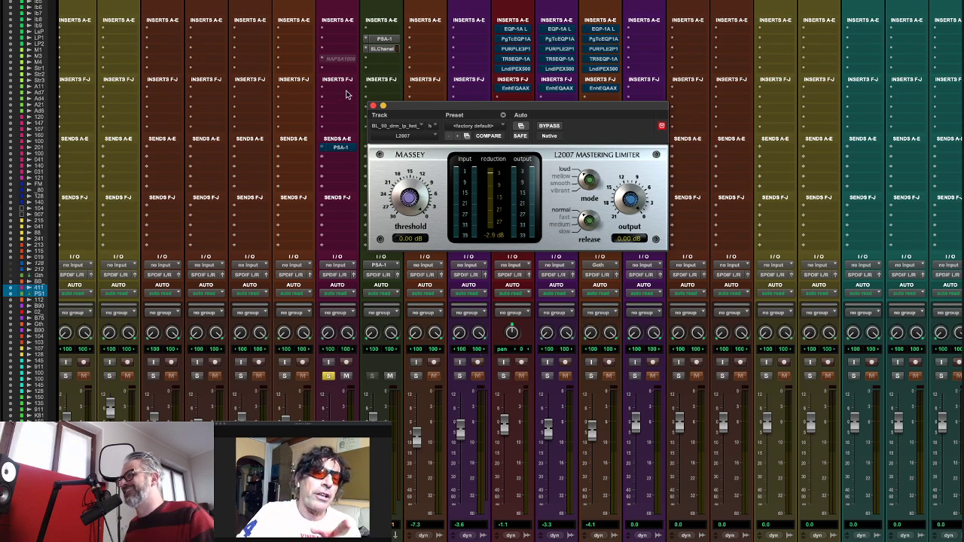
- Close the L2007 window, select the 02_KickIn track and solo it in place of the PSA-1 send's track
click(373, 107)
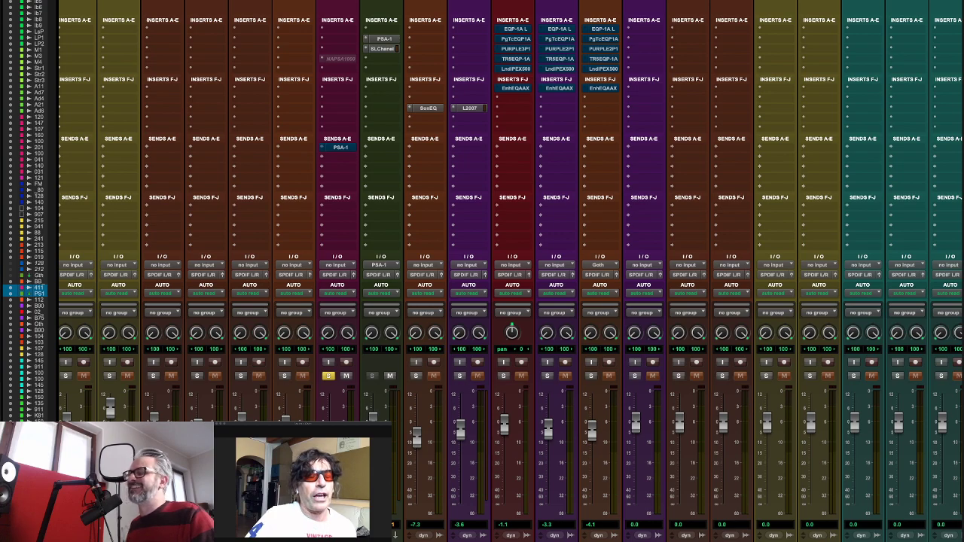
click(38, 311)
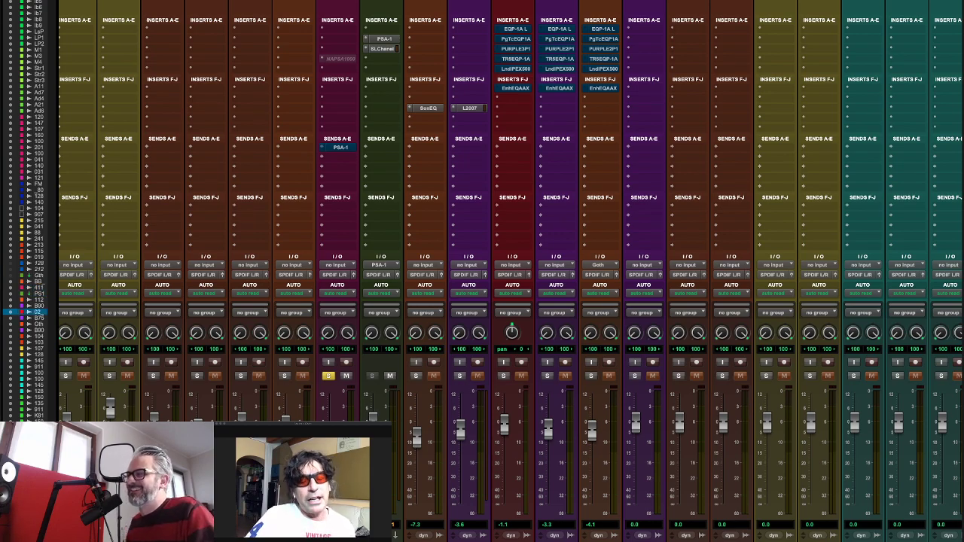
click(503, 375)
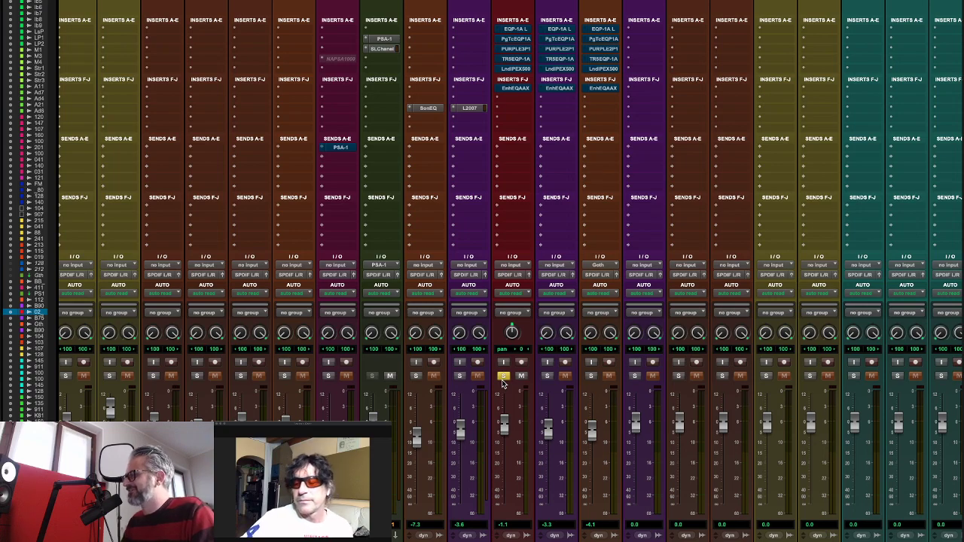
- Place the playback cursor near the session start in the Edit window and return to the Mix window
key(super+equal)
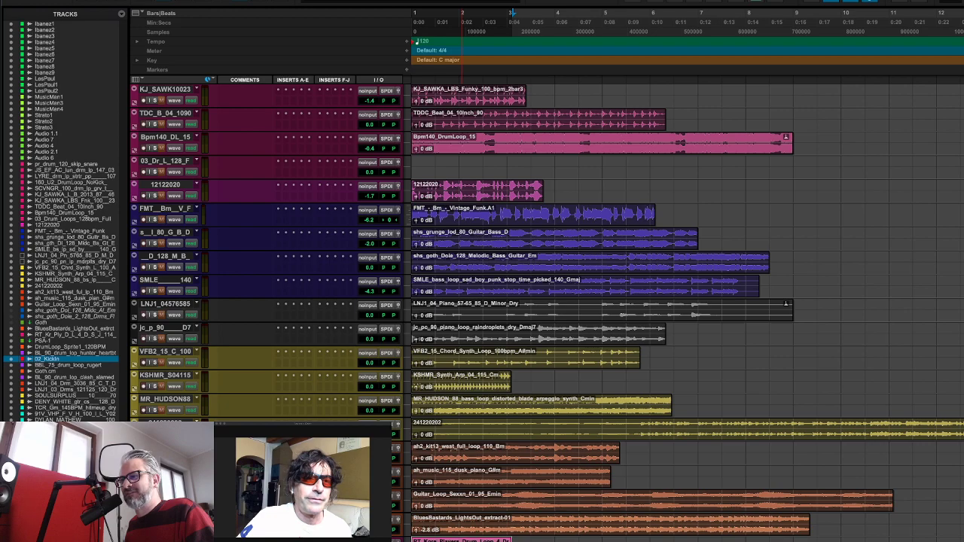
click(450, 540)
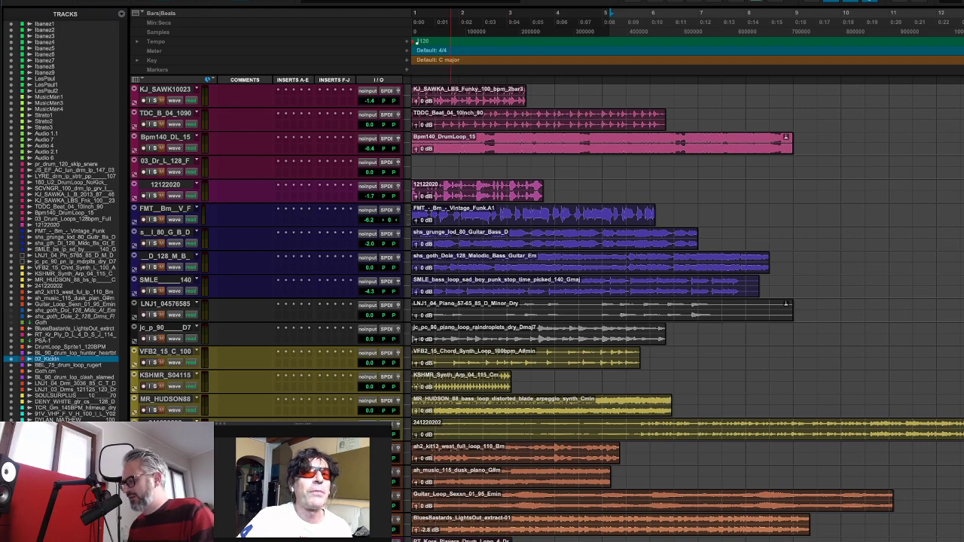
key(super+equal)
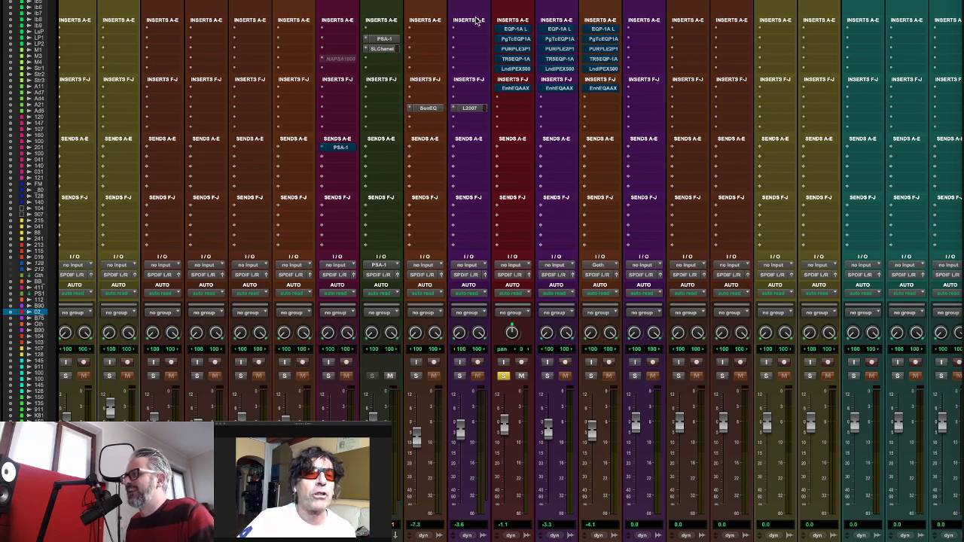
- Open the UAD Pultec EQP-1A Legacy on 02_KickIn, reposition its window, and switch to PluginDoctor
click(518, 30)
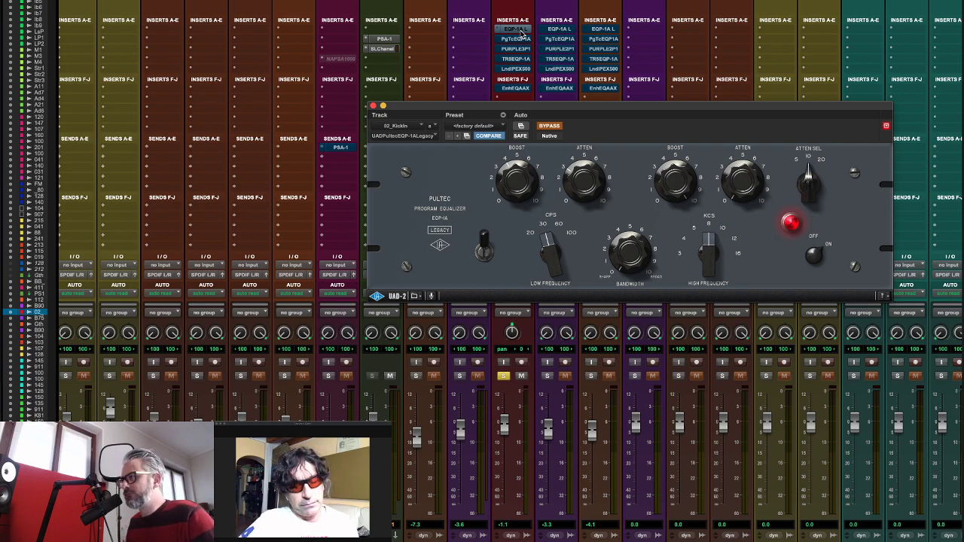
drag(585, 112, 502, 114)
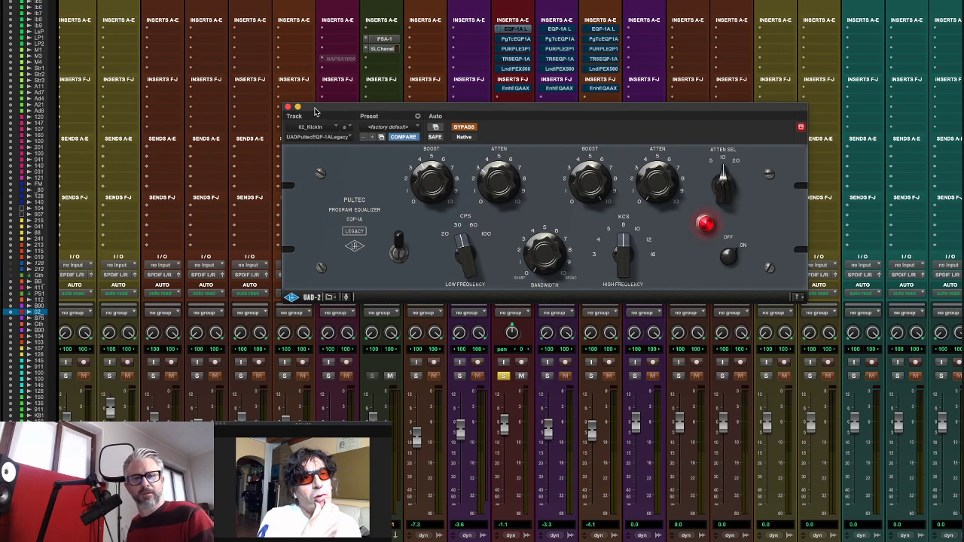
key(super+Tab)
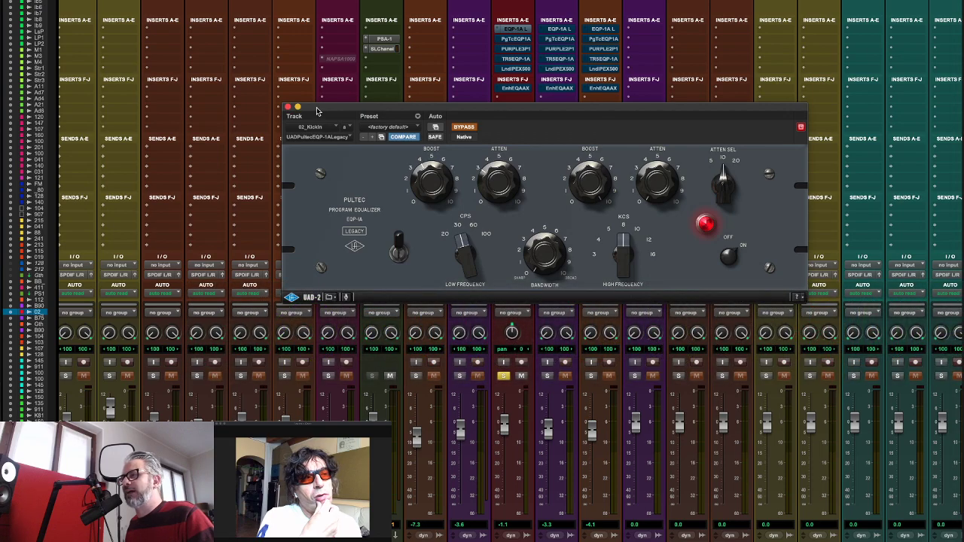
key(super+Tab)
key(super+Tab)
key(super+Tab)
key(super+Tab)
key(super+Tab)
key(super+Tab)
key(super+Tab)
key(super+Tab)
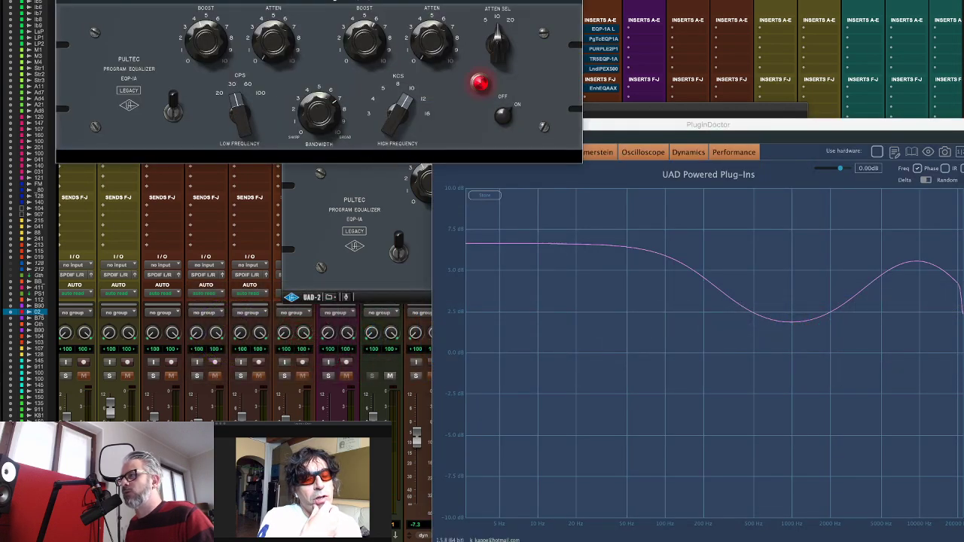
- Turn the low-frequency and high-frequency boosts of PluginDoctor's Pultec EQP-1A down to 0
drag(203, 46, 191, 188)
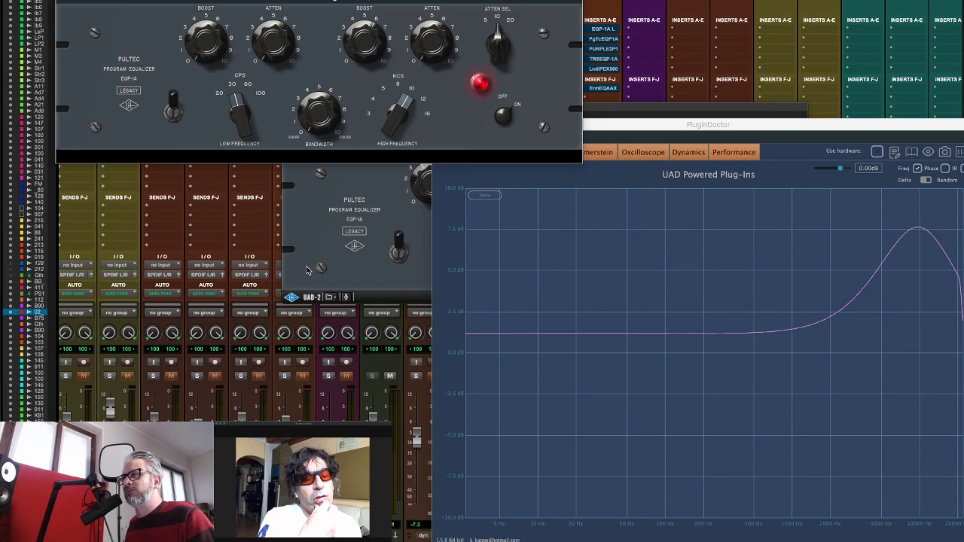
drag(359, 46, 360, 267)
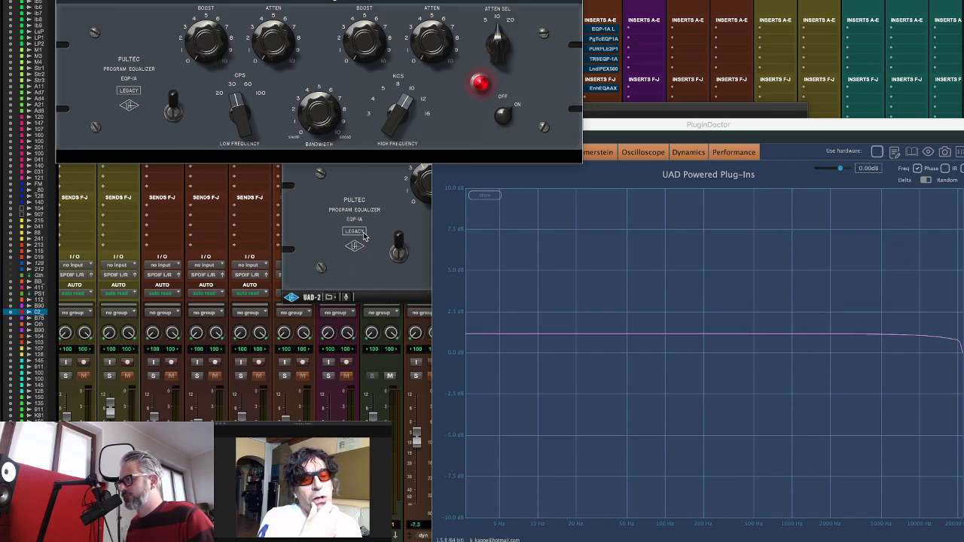
key(super+Tab)
key(super+Tab)
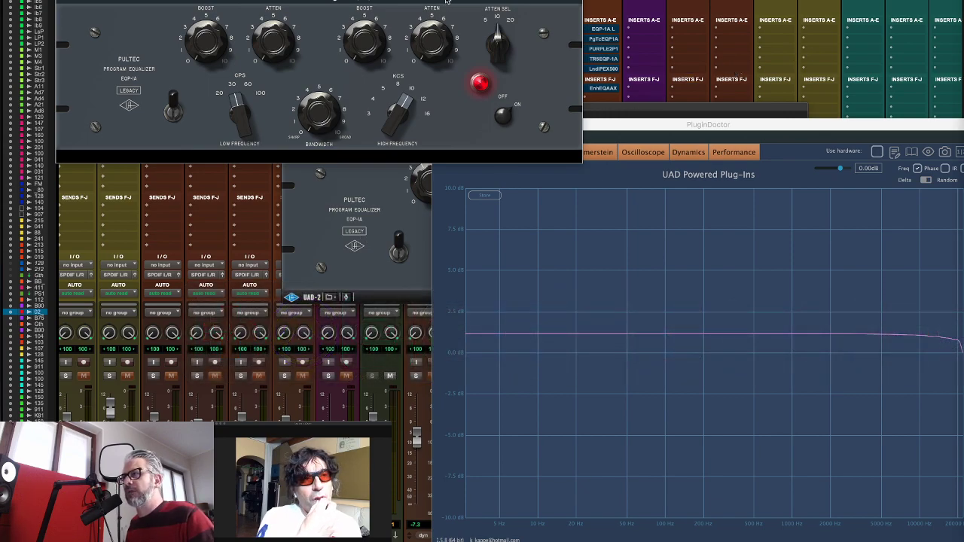
- Move the Pultec window aside and switch its power off and on to compare the response curves
drag(448, 3, 645, 1)
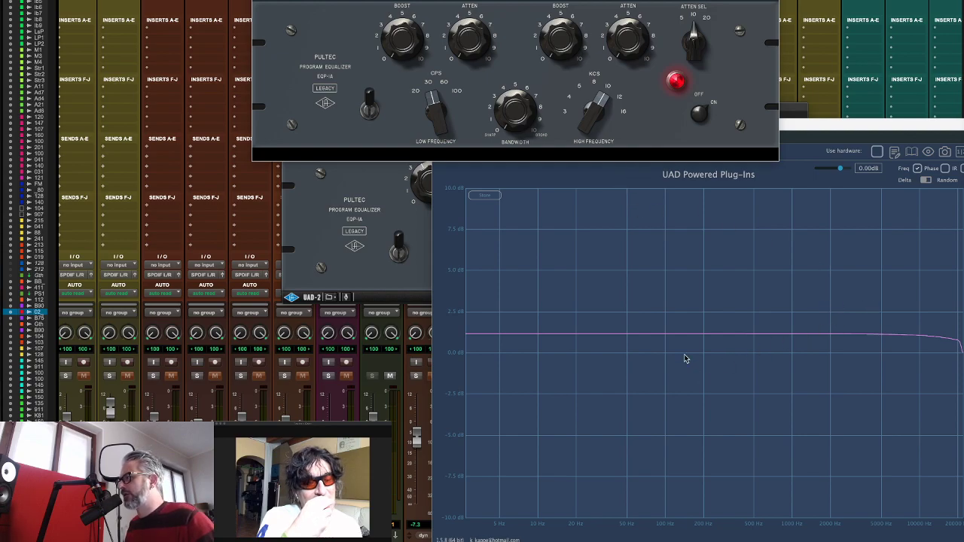
click(698, 118)
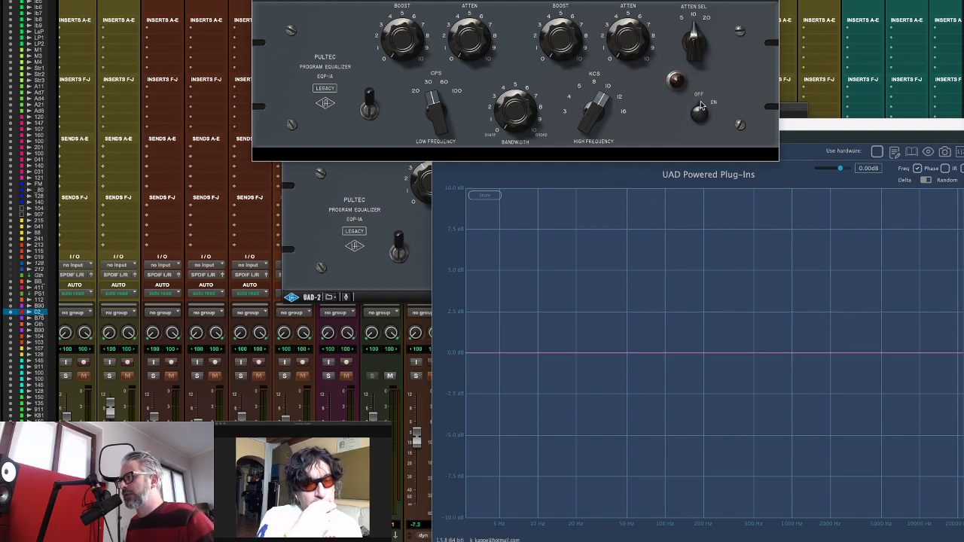
click(698, 110)
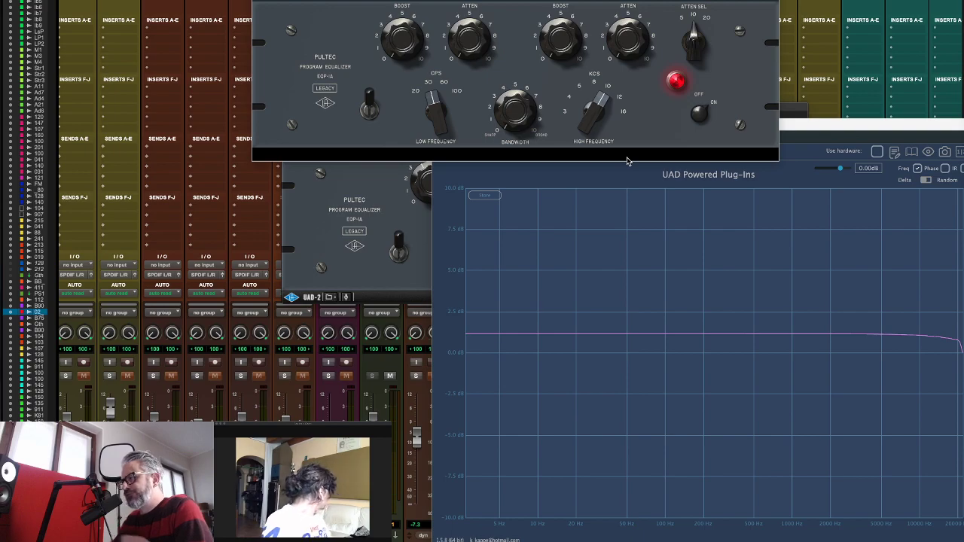
- Raise the Pultec's low-frequency boost and attenuation at 100 CPS and return the low frequency to 30 CPS
drag(435, 108, 412, 9)
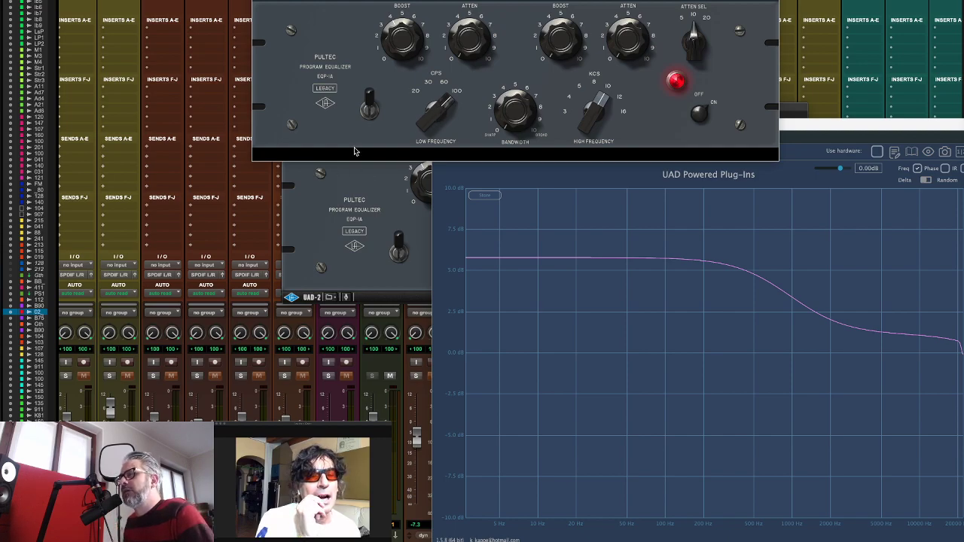
drag(462, 56, 474, 11)
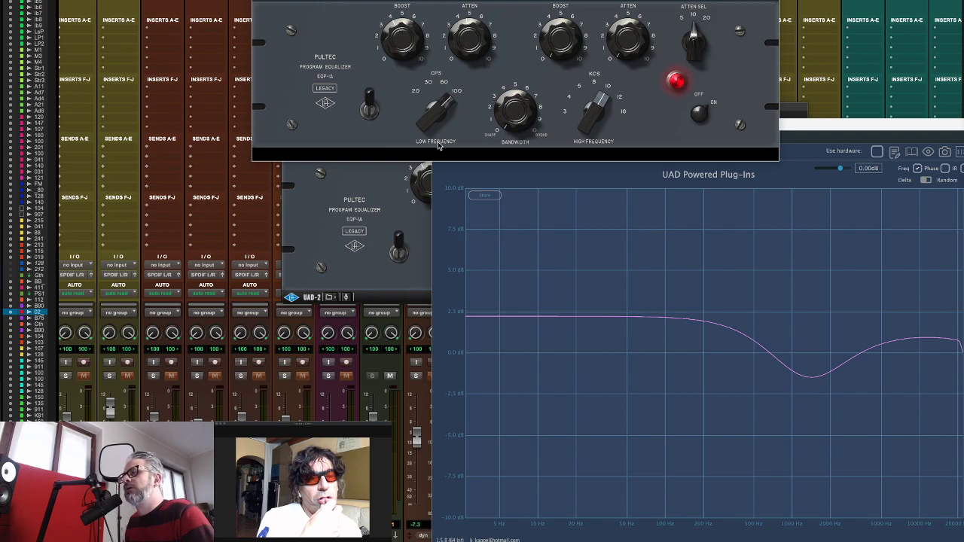
drag(432, 101, 424, 165)
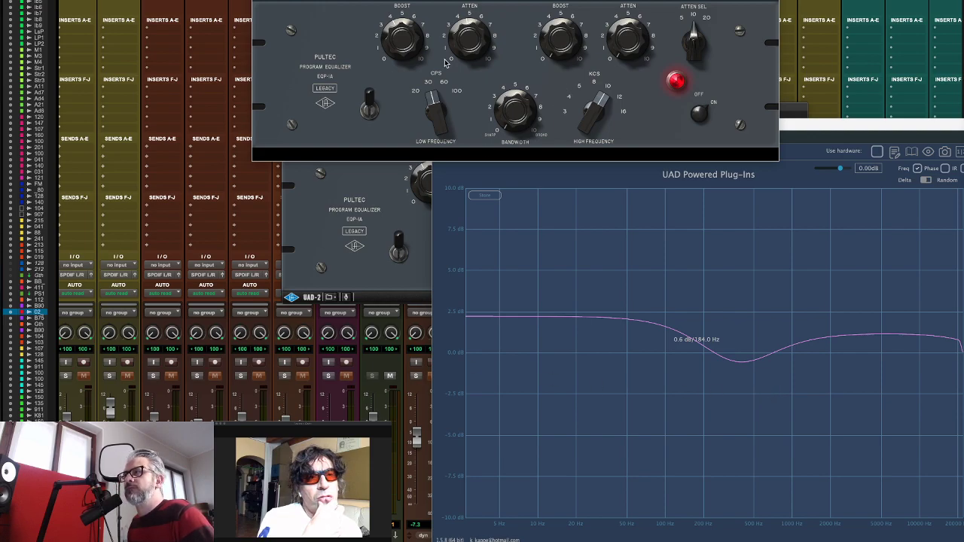
- Raise the Pultec's high-frequency boost and set its high frequency to 5 KCS
mouse_move(595, 100)
mouse_down()
mouse_move(598, 145)
mouse_move(600, 107)
mouse_up()
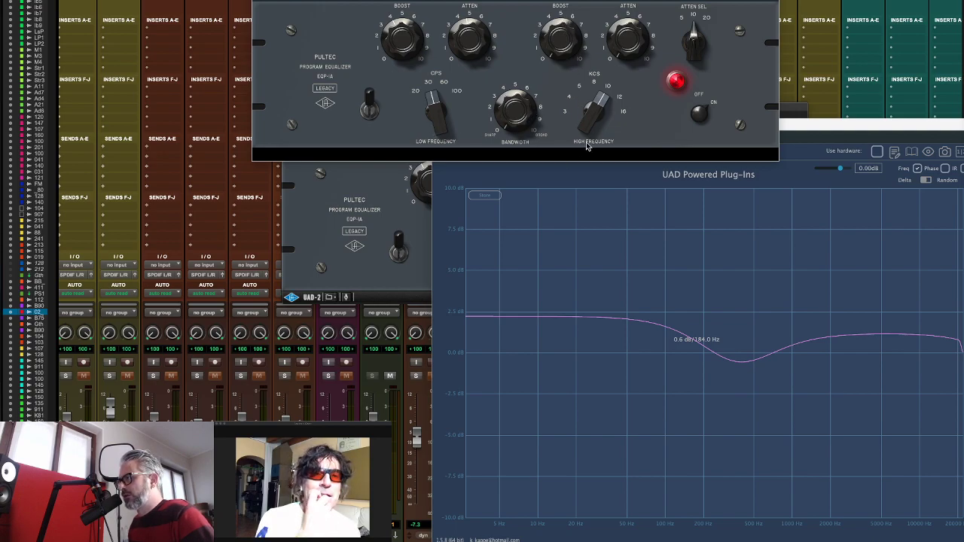
mouse_move(596, 119)
mouse_down()
mouse_move(594, 136)
mouse_move(598, 122)
mouse_up()
mouse_move(557, 26)
mouse_down()
mouse_move(573, 24)
mouse_move(561, 27)
mouse_move(568, 37)
mouse_up()
drag(593, 116, 592, 154)
drag(566, 54, 572, 19)
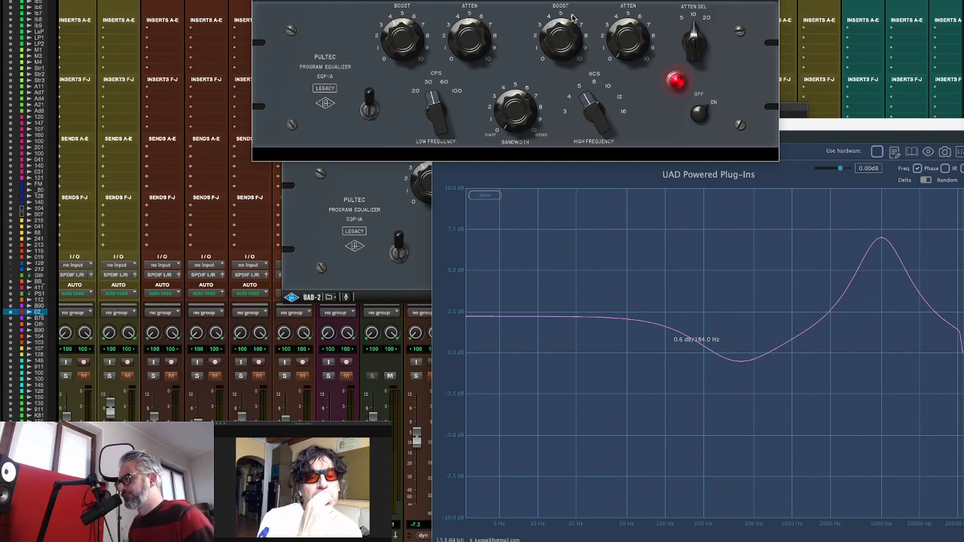
- Vary the Pultec's bandwidth with the high frequency moved to 3 KCS, and turn the high-frequency boost back to 0
mouse_move(593, 113)
mouse_down()
mouse_move(590, 160)
mouse_move(612, 47)
mouse_move(594, 129)
mouse_move(594, 116)
mouse_up()
drag(515, 127, 529, 66)
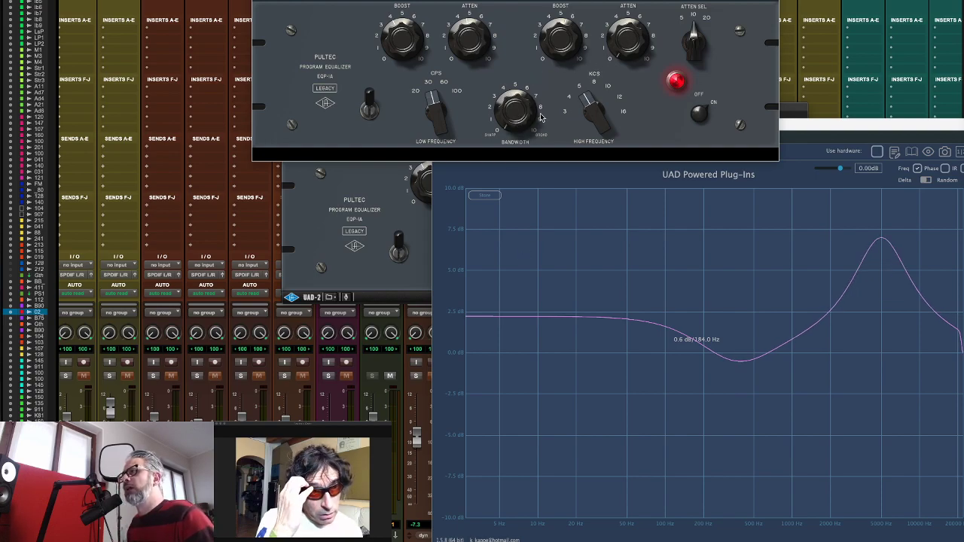
drag(603, 105, 592, 171)
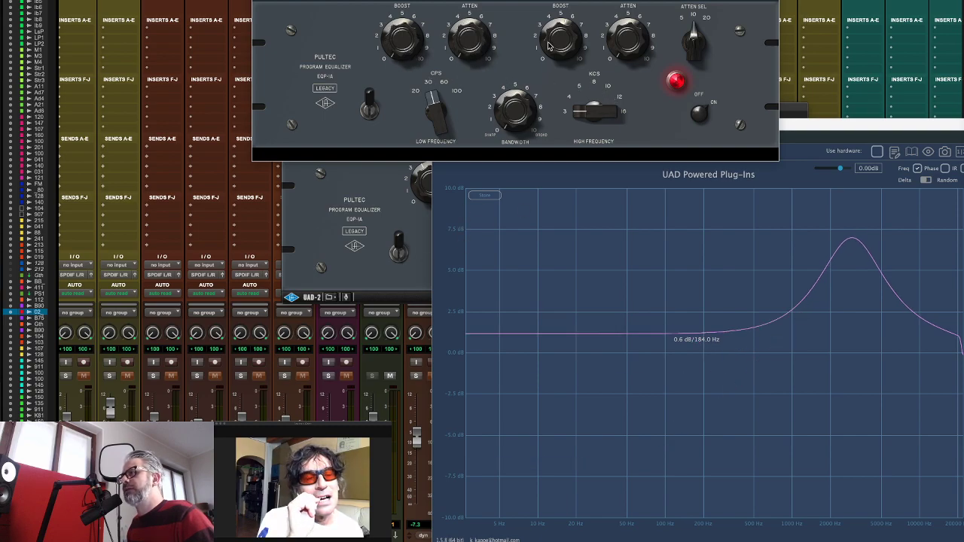
drag(558, 38, 557, 361)
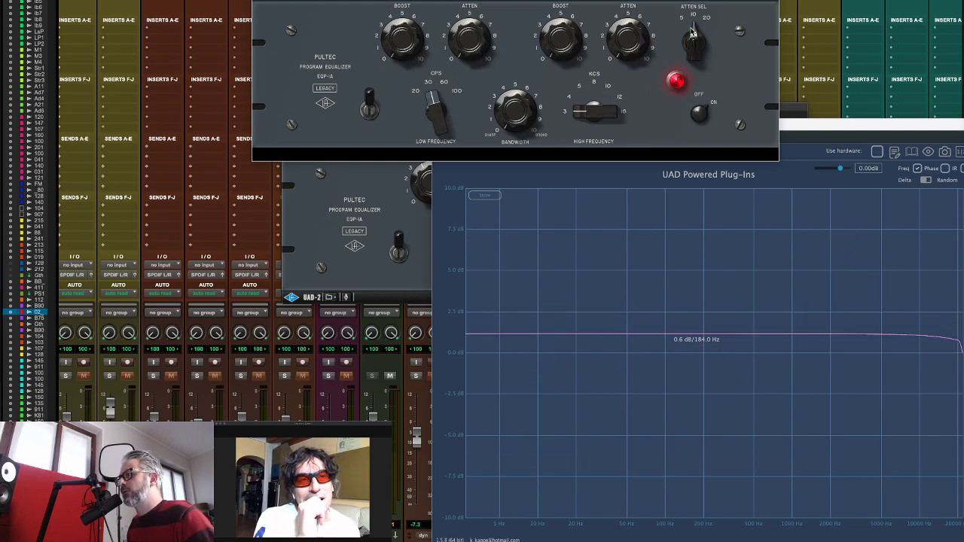
- Raise the Pultec's high-frequency attenuation and switch the attenuation selector through 20, 10 and 5
click(702, 20)
drag(621, 45, 634, 7)
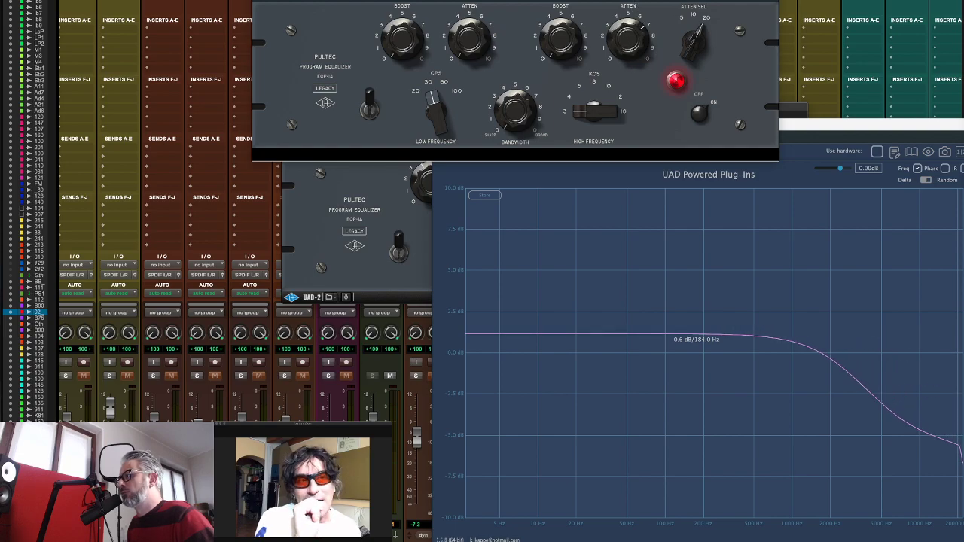
drag(701, 32, 694, 51)
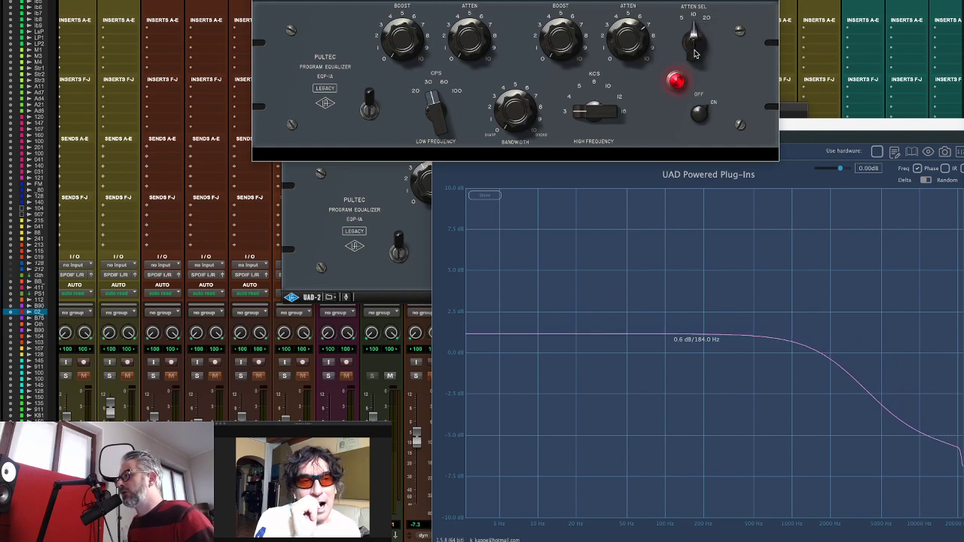
drag(686, 94, 683, 125)
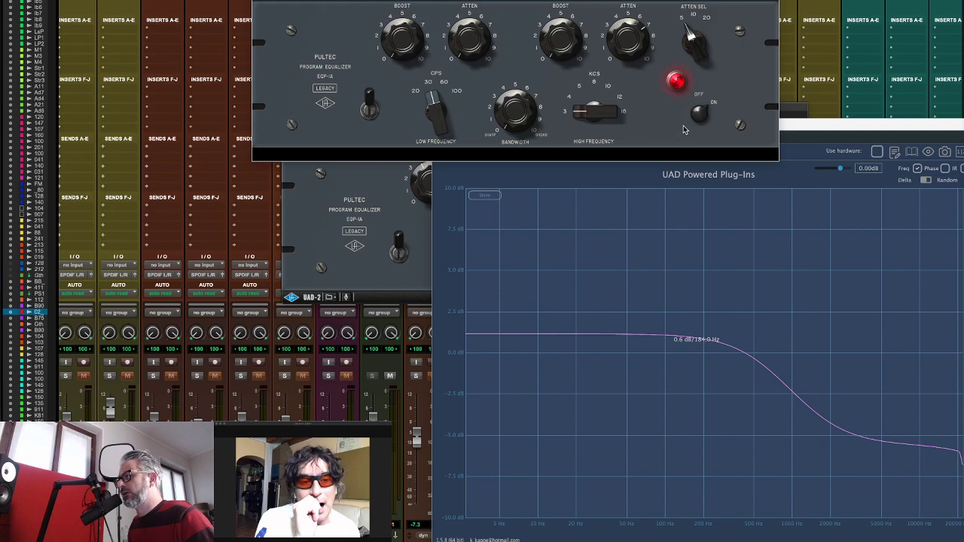
- Combine a high-frequency boost at 8 KCS with the Pultec's high-frequency attenuation at 5
drag(583, 119, 585, 66)
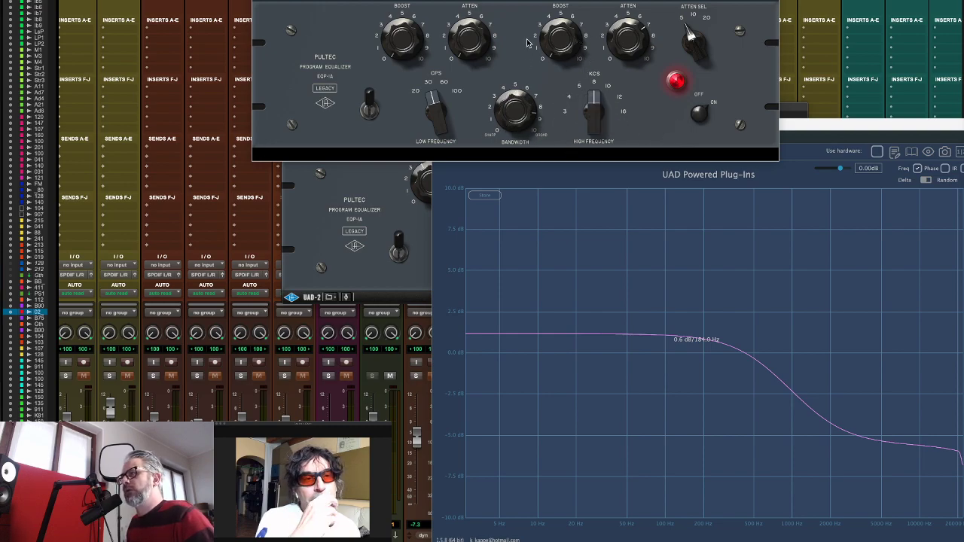
drag(561, 35, 560, 21)
mouse_move(637, 39)
mouse_down()
mouse_move(626, 65)
mouse_move(635, 23)
mouse_up()
drag(556, 34, 560, 26)
mouse_move(595, 112)
mouse_down()
mouse_move(590, 146)
mouse_move(595, 112)
mouse_up()
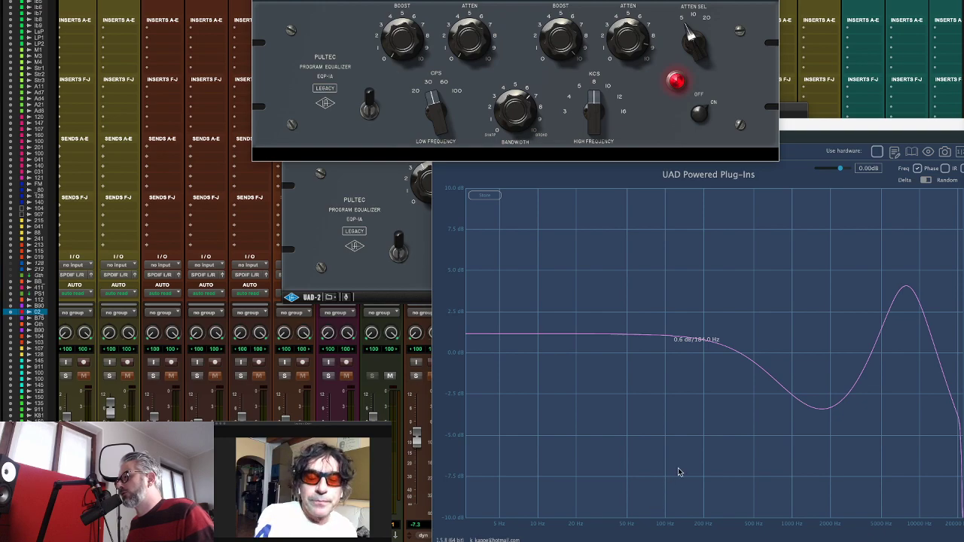
- Remove the Pultec's high-frequency attenuation, try the boost at 12 KCS, and turn the boost back to 0
drag(638, 37, 652, 221)
drag(550, 48, 519, 68)
drag(591, 89, 576, 32)
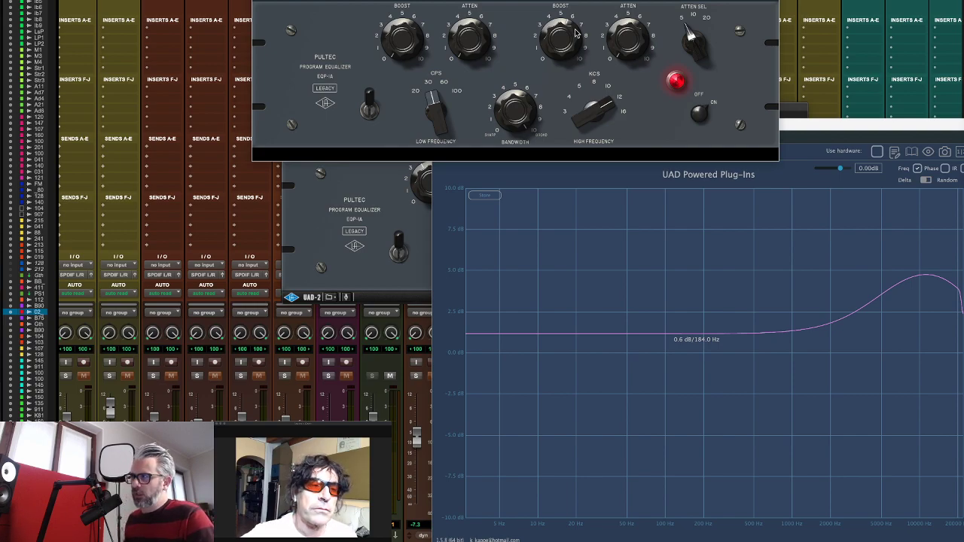
drag(604, 112, 594, 172)
drag(597, 110, 599, 101)
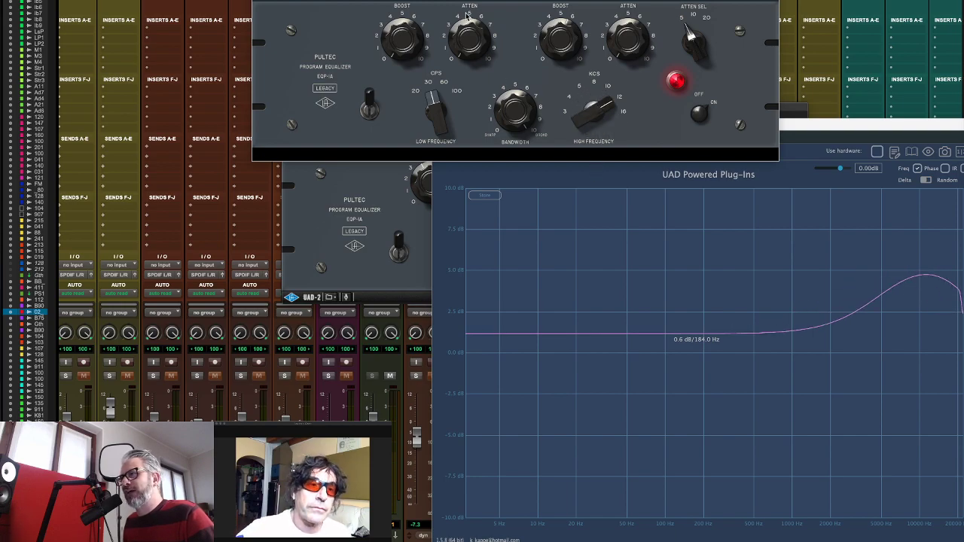
drag(568, 47, 570, 184)
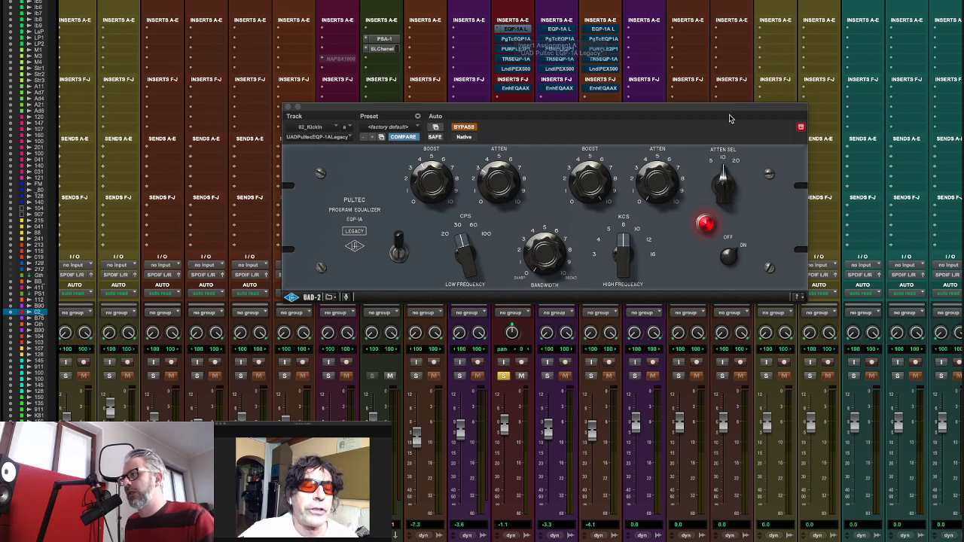
- Reposition the Pultec window on 02_KickIn and show the PuigTec EQP1A and PURPLE3P1 inserts in turn
mouse_move(708, 111)
mouse_down()
mouse_move(768, 171)
mouse_move(700, 123)
mouse_up()
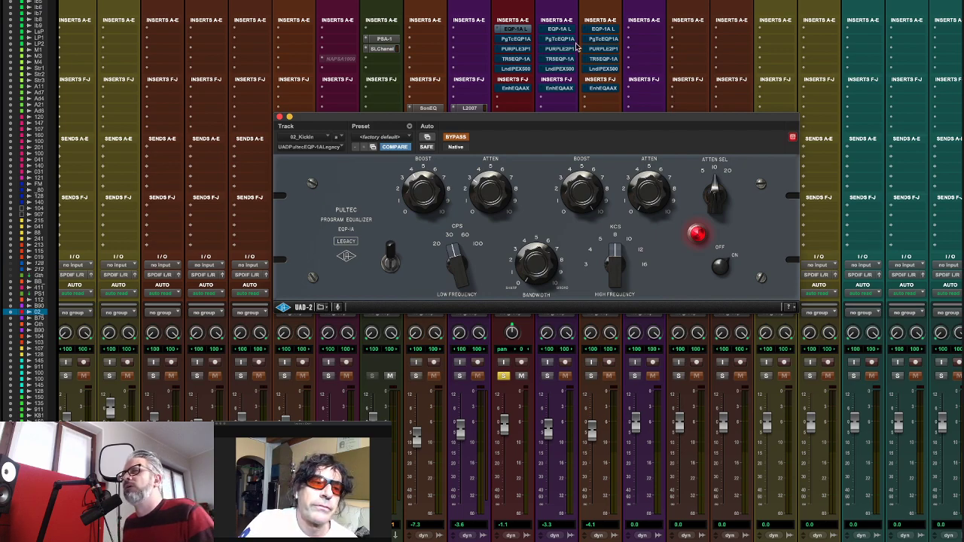
click(515, 40)
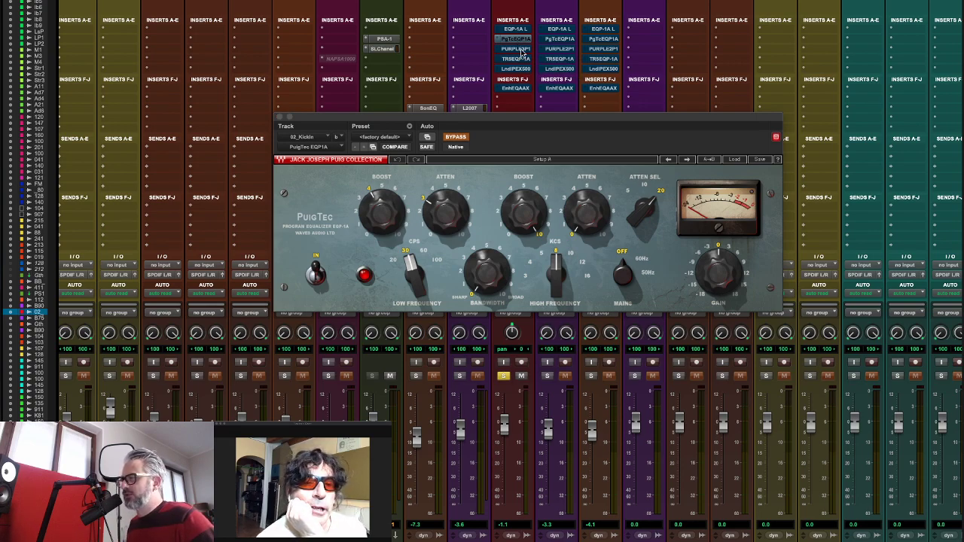
click(521, 49)
click(516, 47)
click(516, 39)
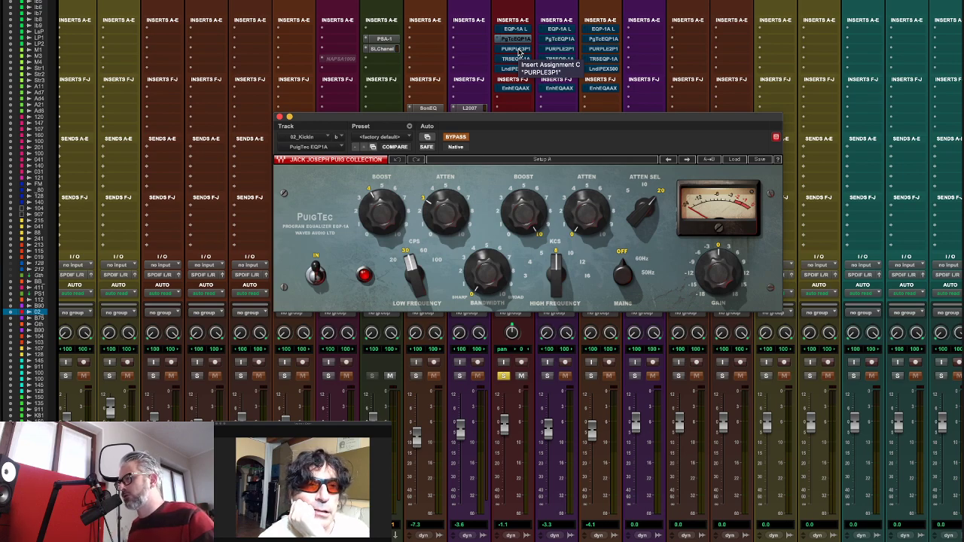
click(518, 50)
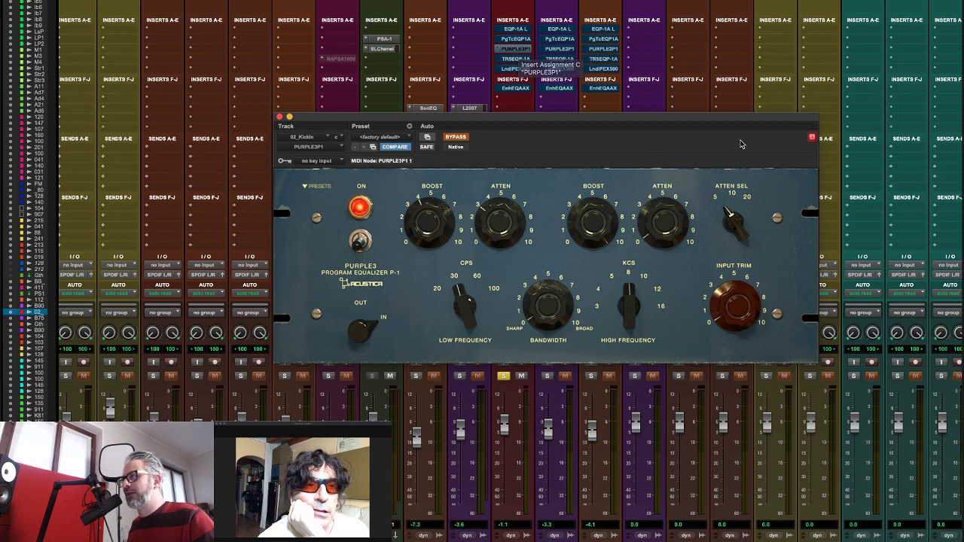
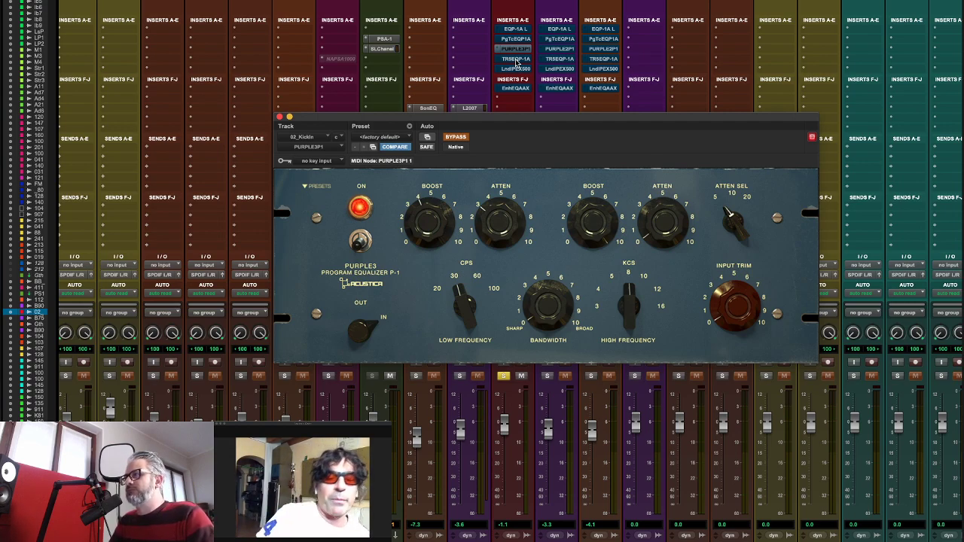
- Show the T-RackS EQP-1A and the Lindell PEX-500 on 02_KickIn, repositioning the plug-in window
click(516, 60)
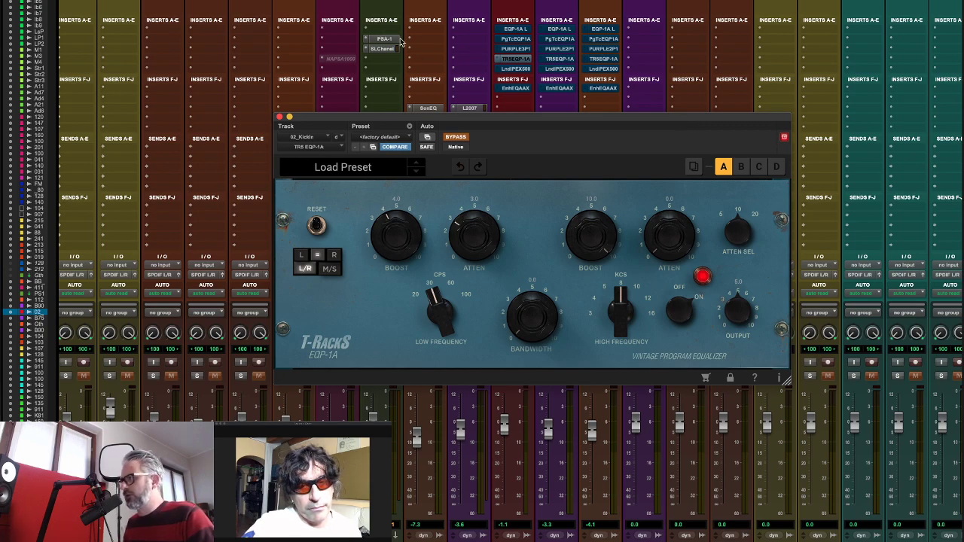
click(517, 69)
drag(478, 120, 651, 111)
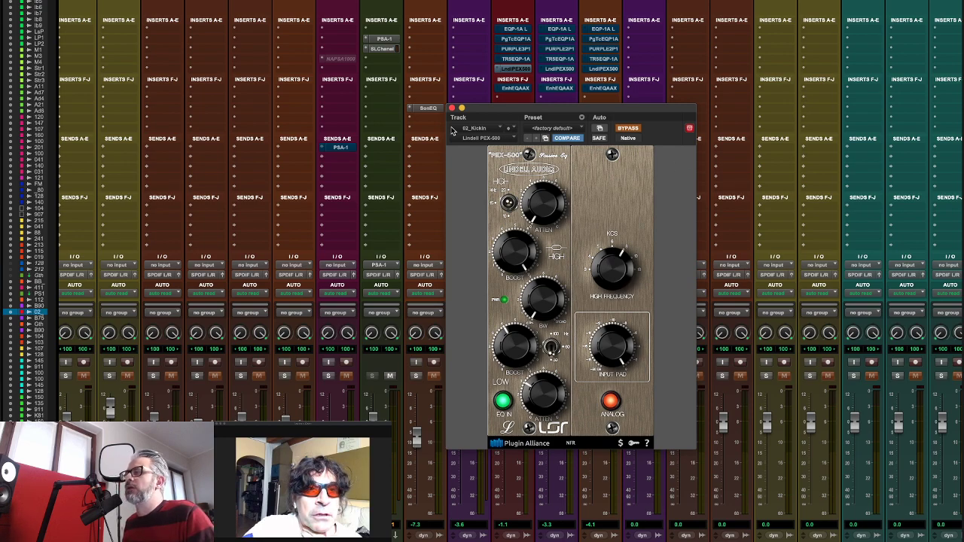
- Show Softube's Enhanced EQ on 02_KickIn, reposition its window, and close it
click(521, 89)
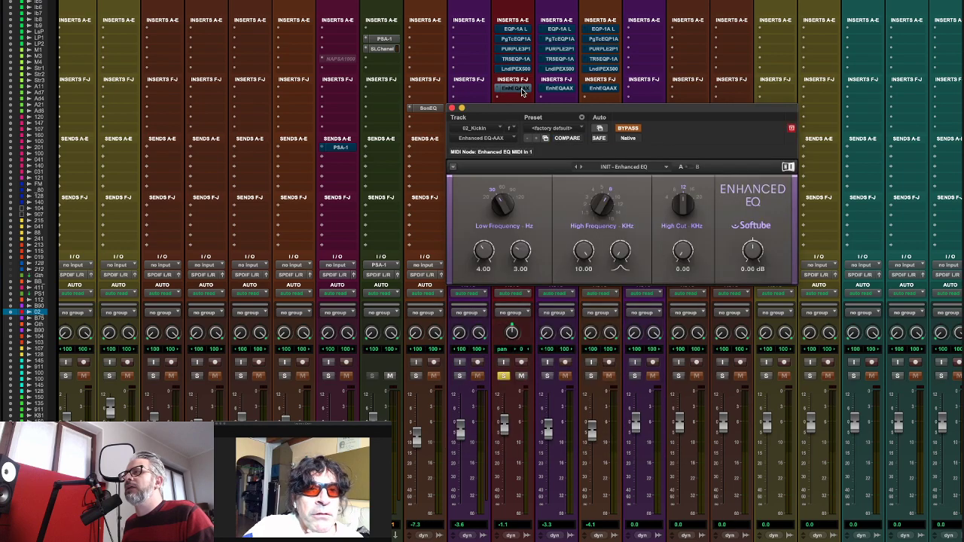
drag(685, 111, 617, 133)
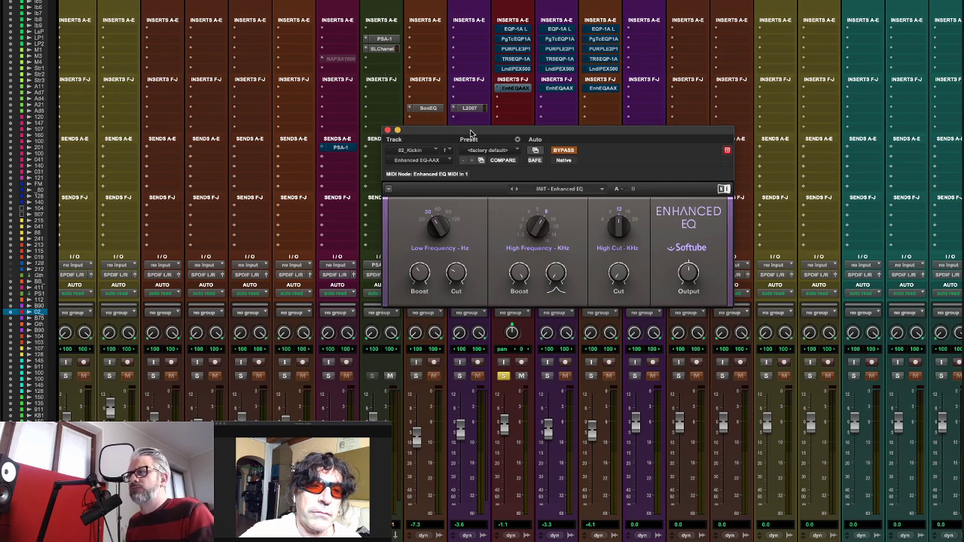
click(387, 131)
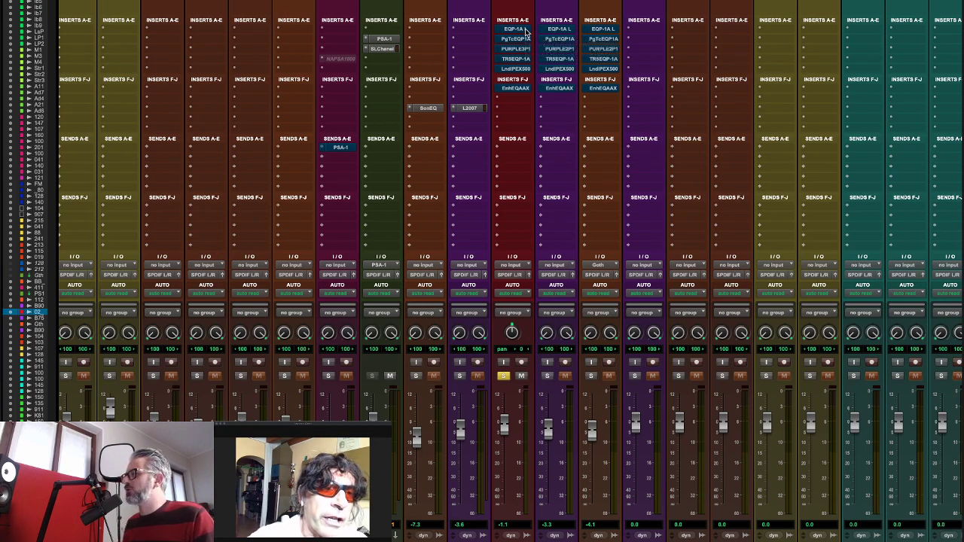
- Briefly open and close the EQP-1A Legacy and Enhanced EQ inserts on 02_KickIn
click(527, 29)
click(527, 29)
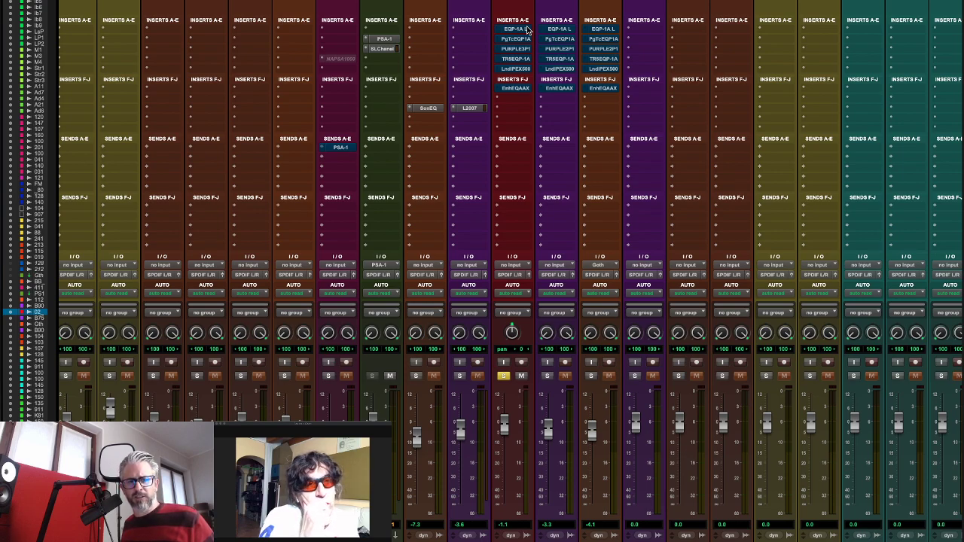
click(517, 88)
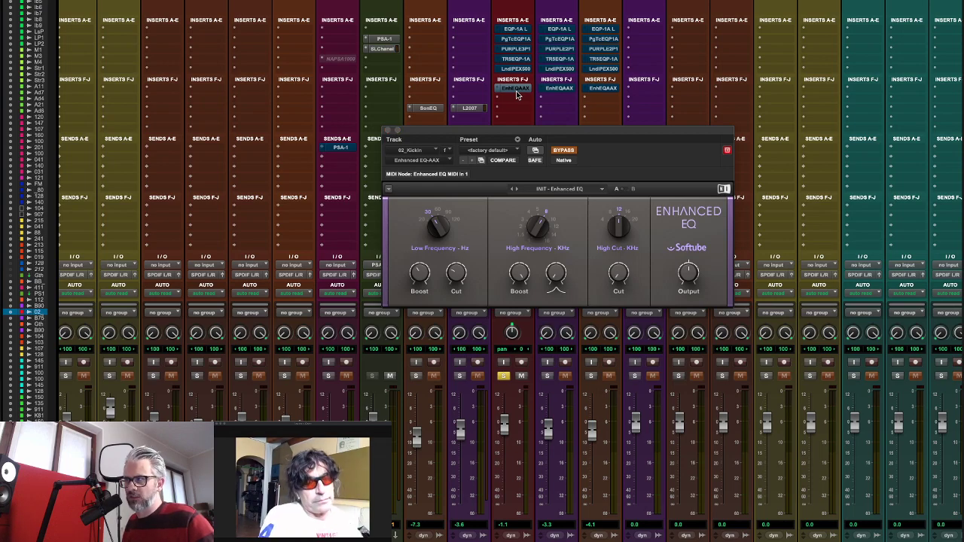
click(516, 89)
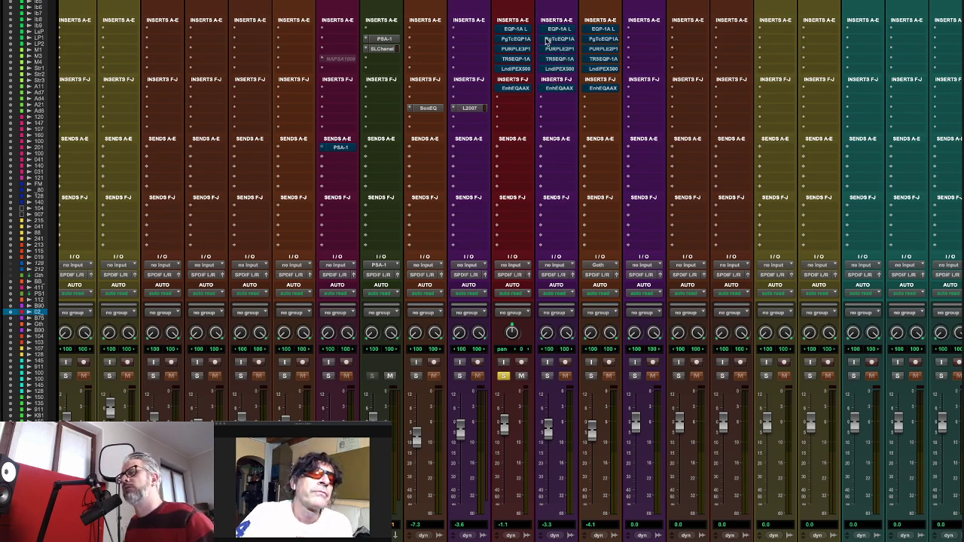
- Reopen the UAD Pultec EQP-1A Legacy on 02_KickIn and switch its bypass off and back on to compare the kick
scroll(545, 32, left, 4)
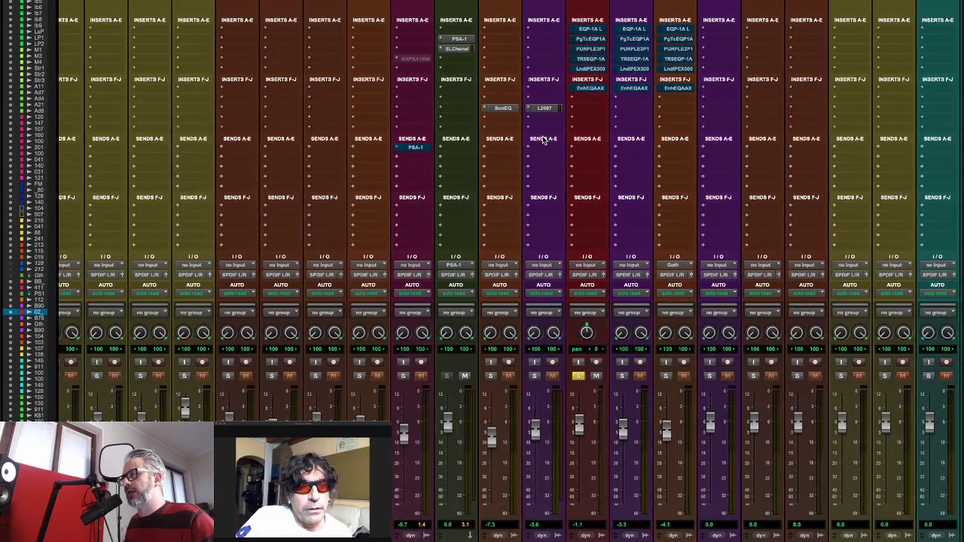
click(591, 28)
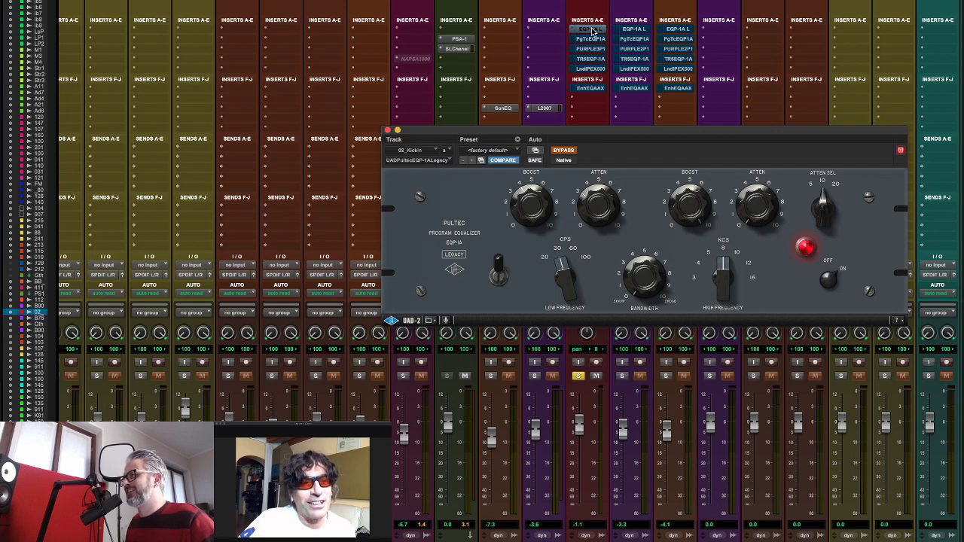
click(593, 30)
click(592, 30)
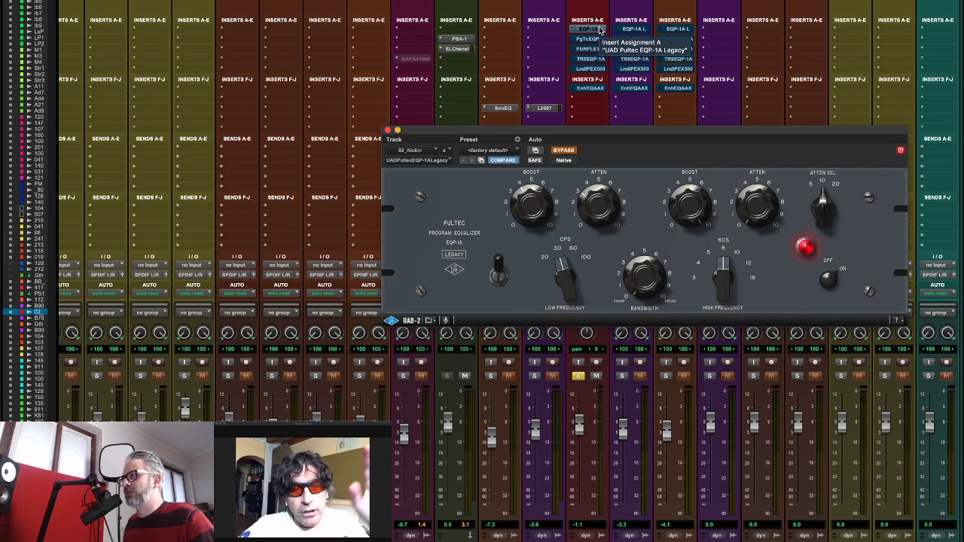
click(567, 150)
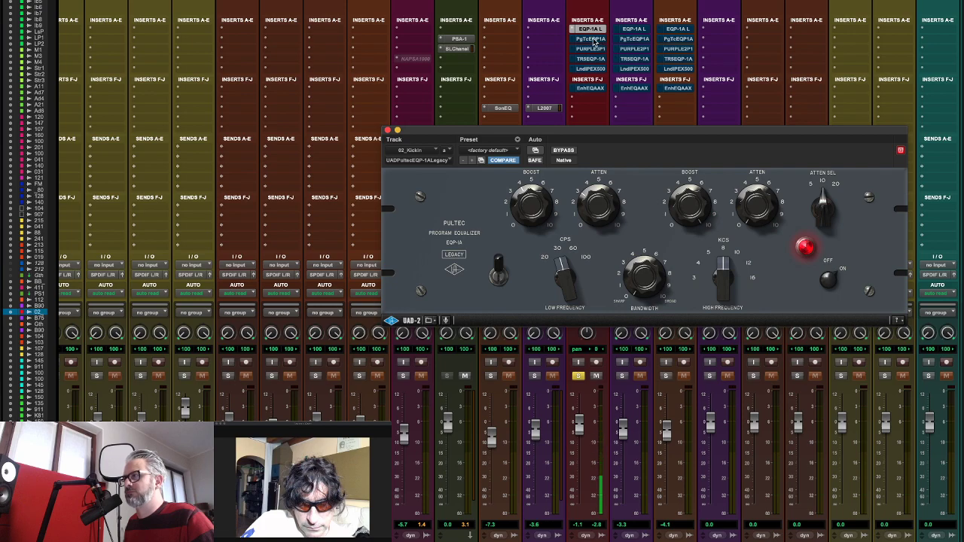
click(568, 152)
- Open the PuigTec EQP1A on 02_KickIn and switch its bypass off and back on
click(590, 38)
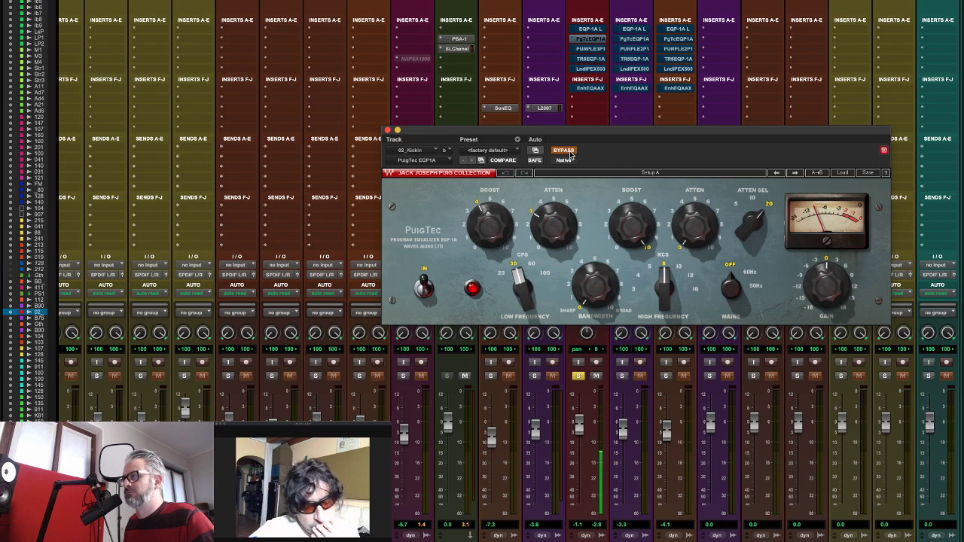
click(558, 152)
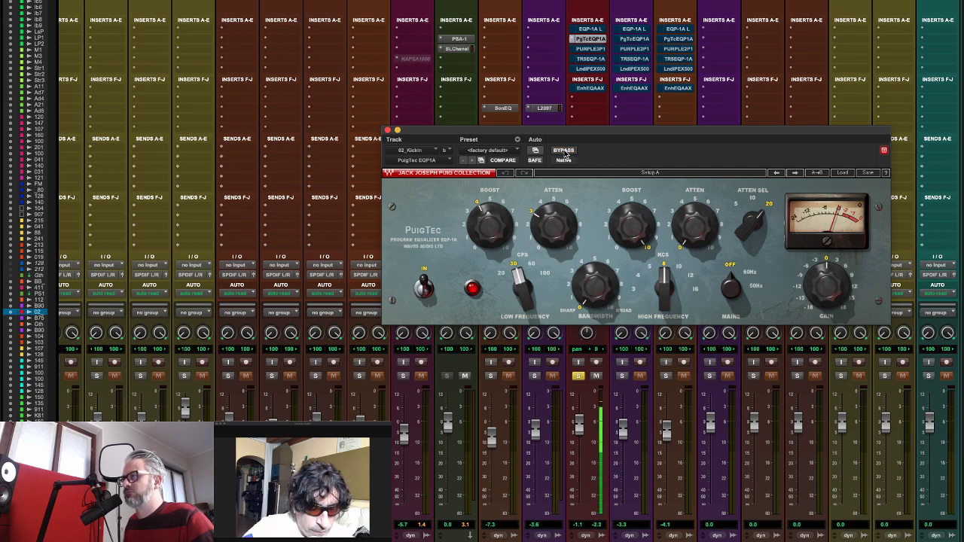
click(558, 152)
- Open PURPLE3P1 on 02_KickIn and switch its bypass off and back on
click(590, 48)
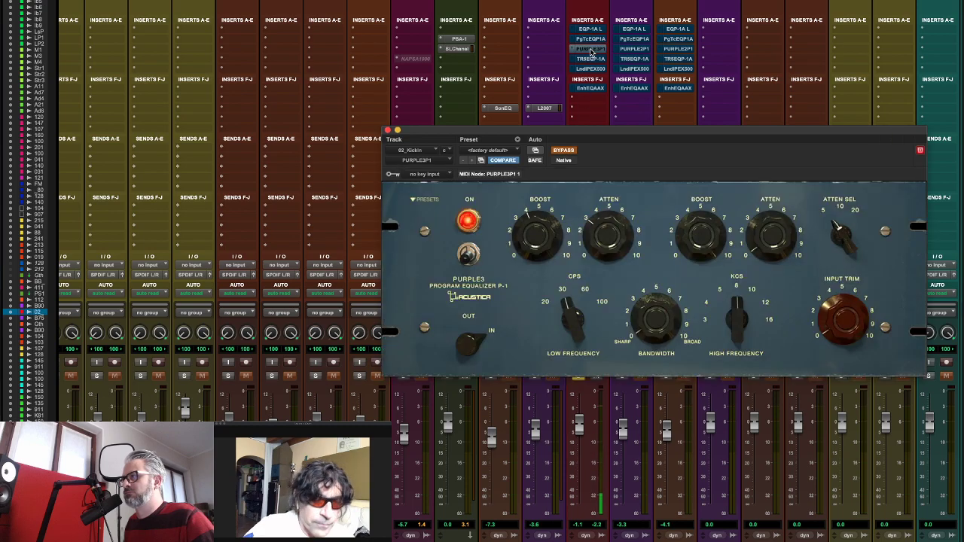
click(570, 152)
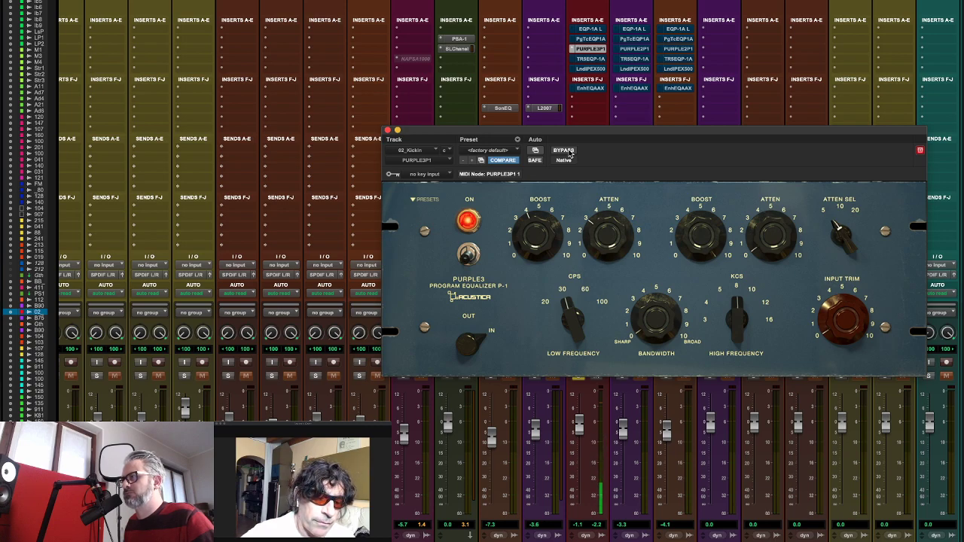
click(569, 152)
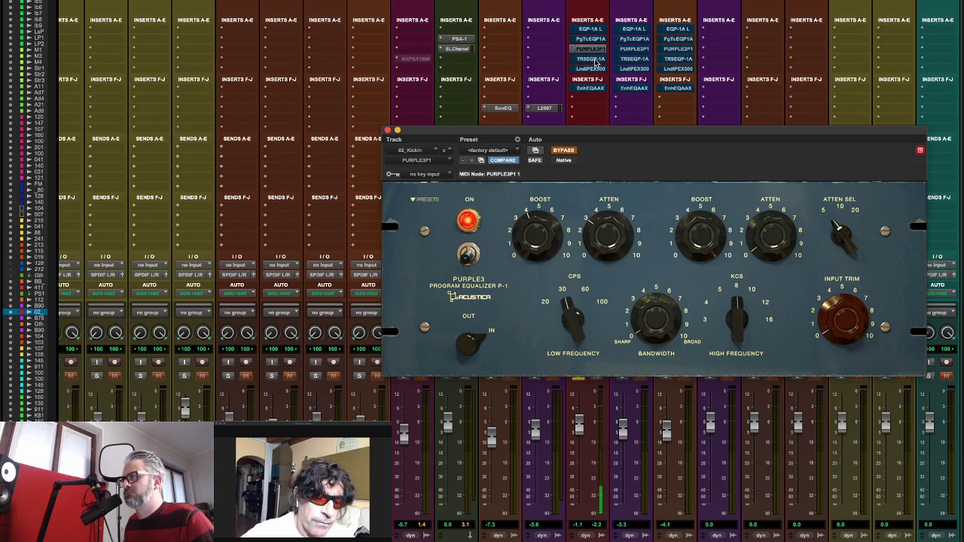
- Open the T-RackS EQP-1A on 02_KickIn and switch its bypass off and back on to compare the kick
click(593, 60)
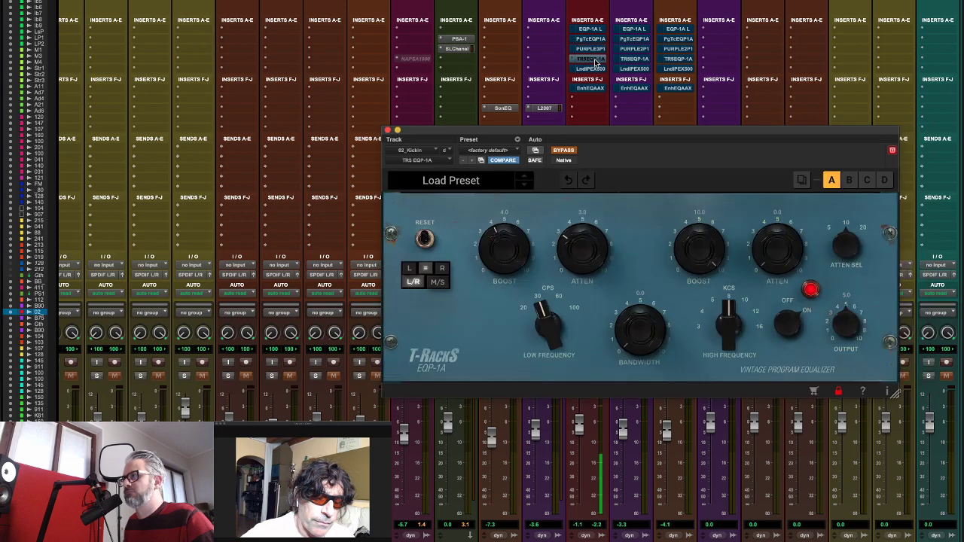
click(566, 152)
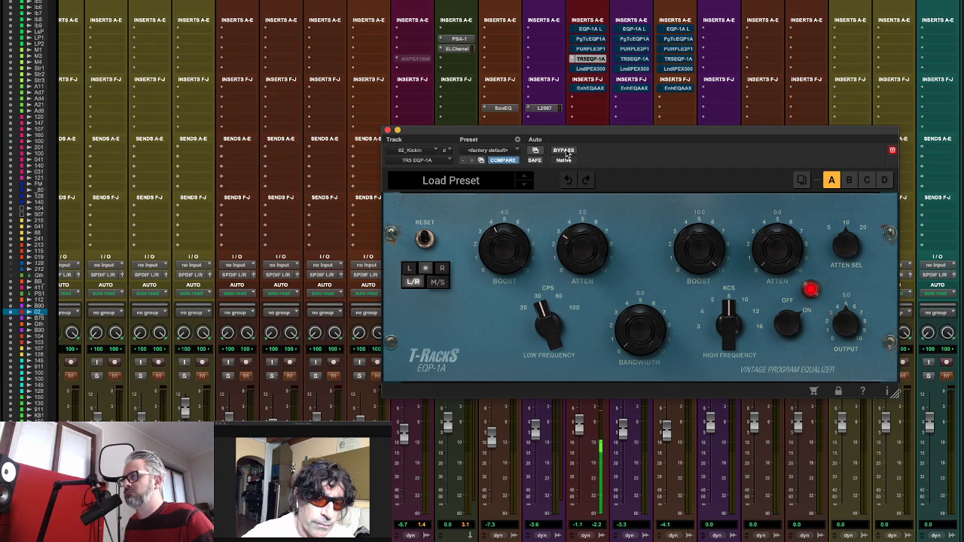
click(566, 152)
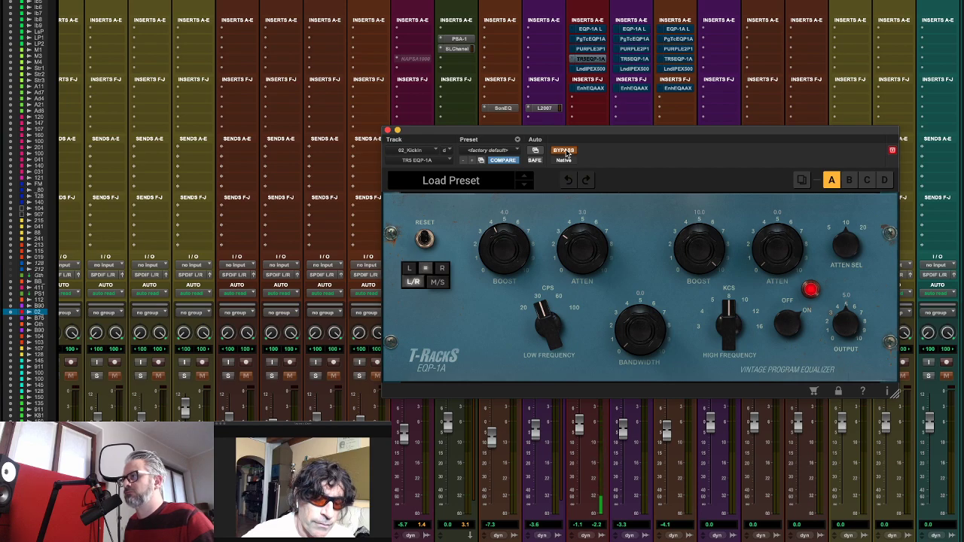
- Open the Lindell PEX-500 on 02_KickIn and switch its bypass off and back on
click(595, 70)
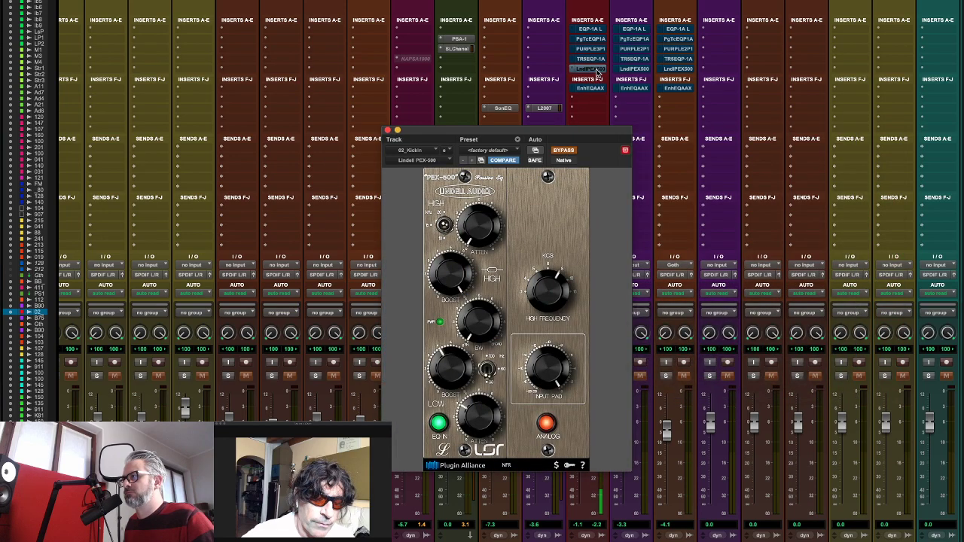
click(568, 154)
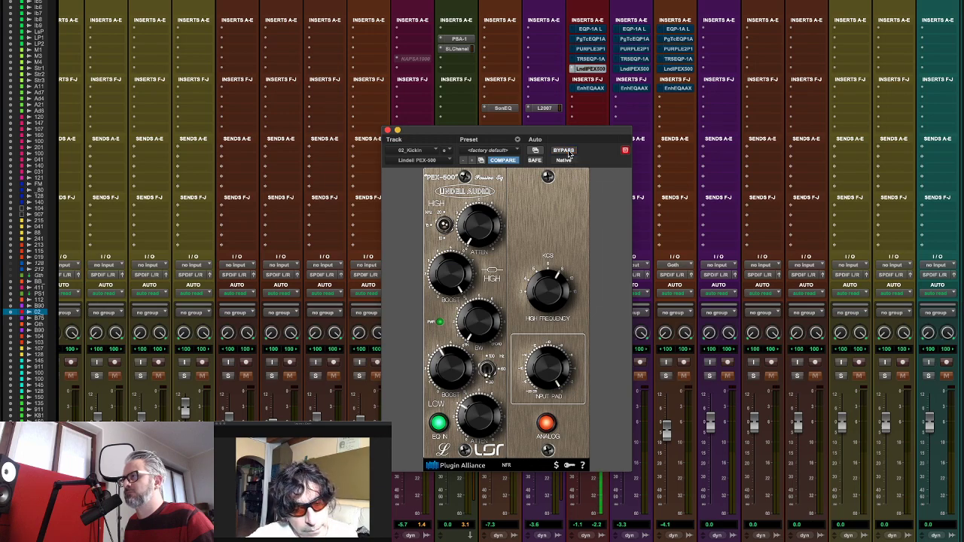
click(568, 154)
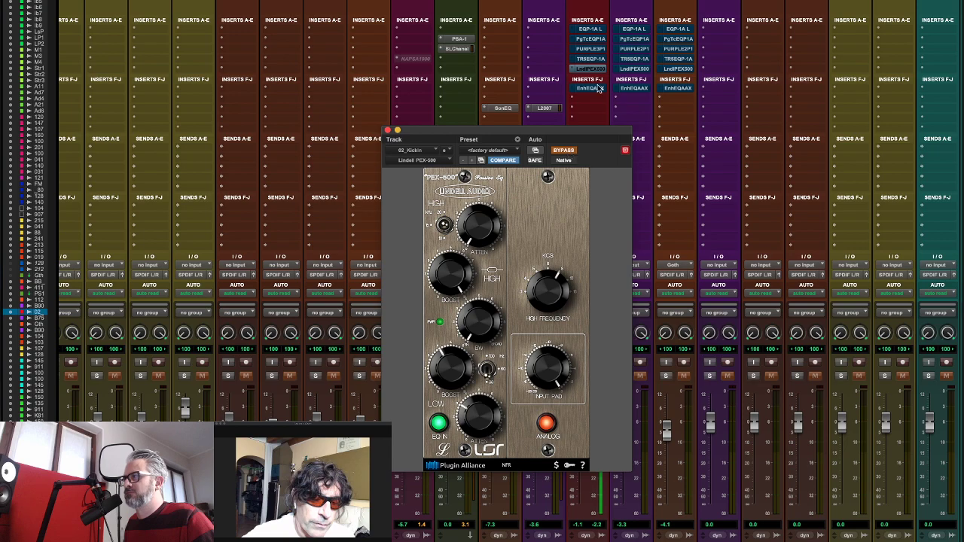
- Open the Softube Enhanced EQ on 02_KickIn and switch its bypass off to hear the kick through it
click(593, 88)
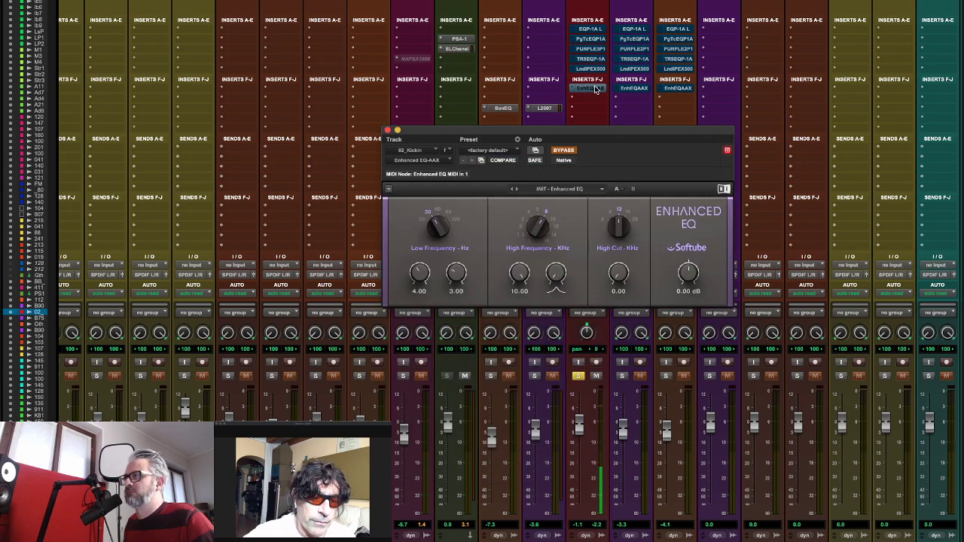
click(565, 151)
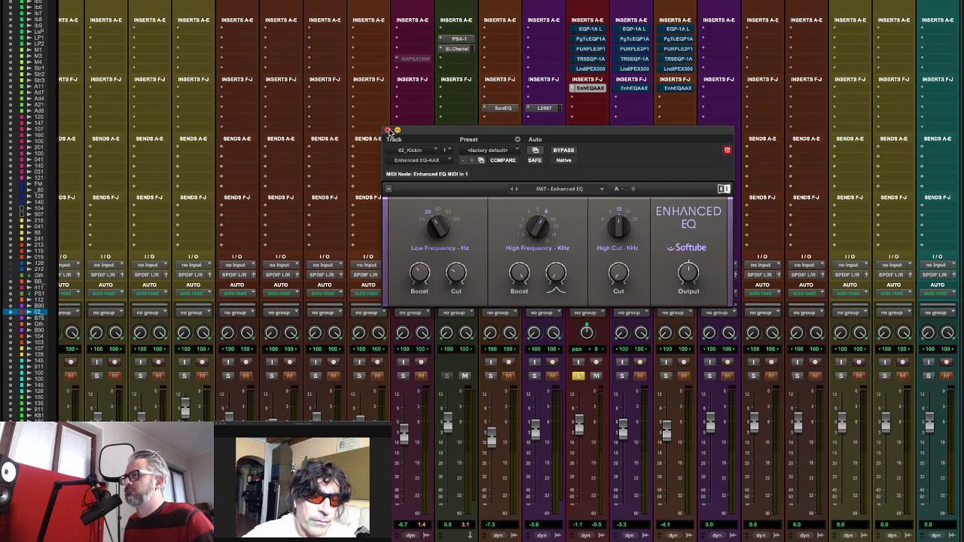
- Show the PURPLE3P1 and Lindell PEX-500 windows on 02_KickIn again, repositioning them clear of the inserts, and return to PURPLE3P1
click(595, 49)
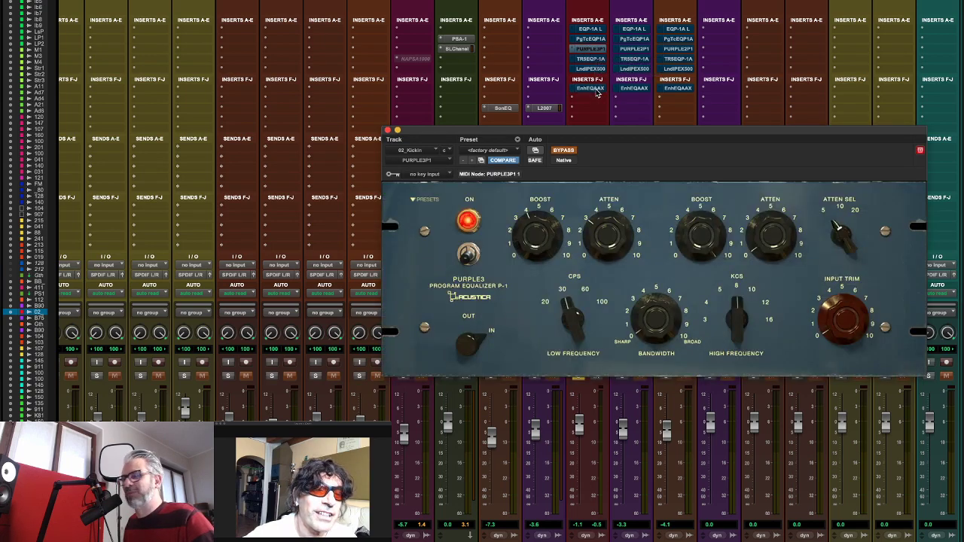
drag(718, 136, 667, 135)
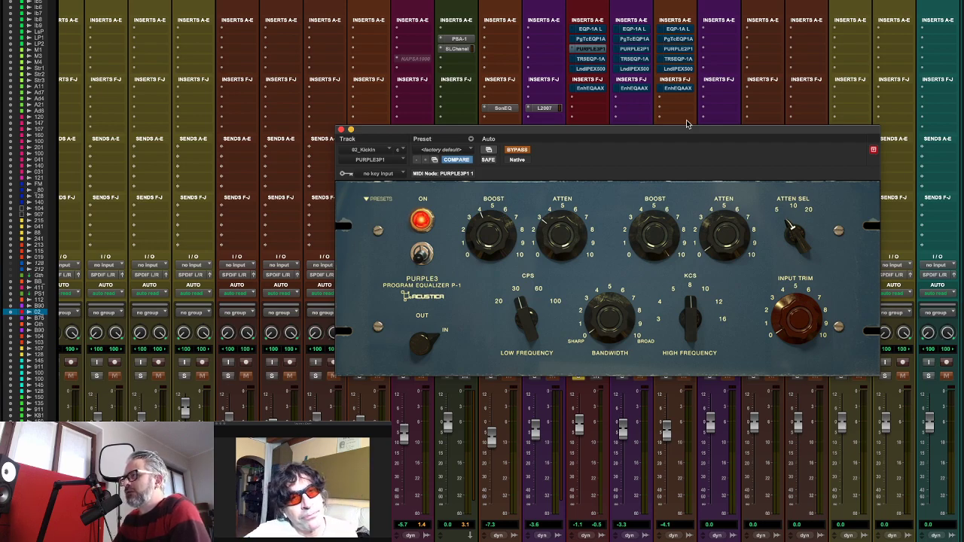
click(594, 69)
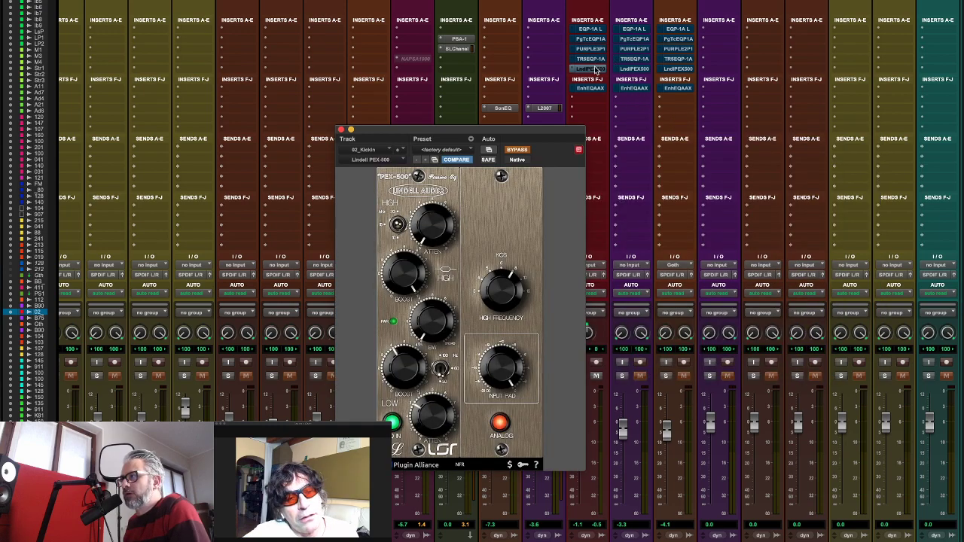
drag(572, 133, 645, 106)
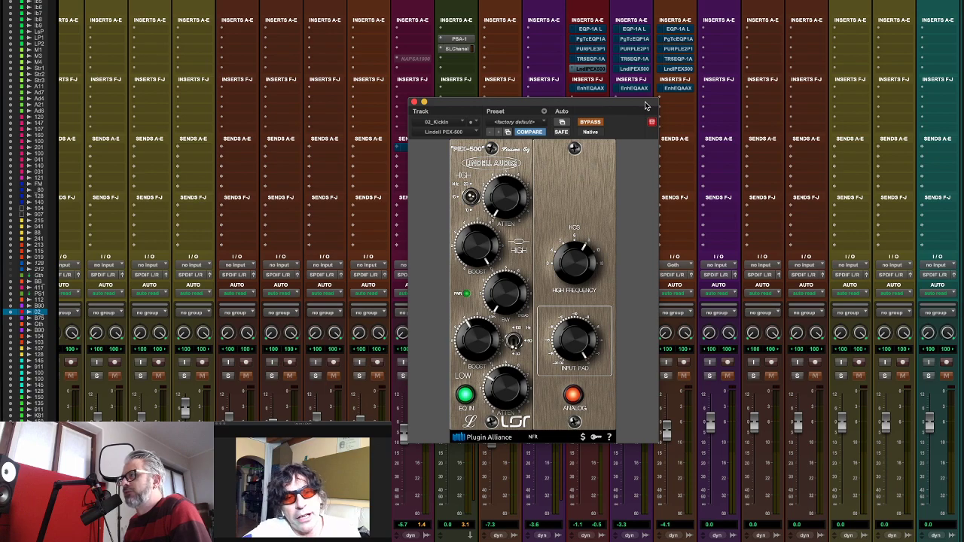
click(591, 49)
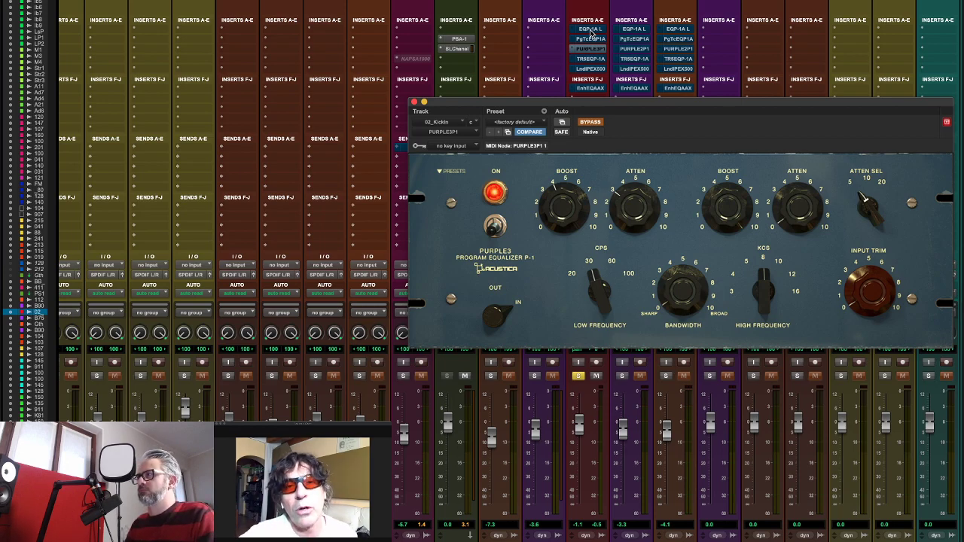
- Solo the BL_75 drum loop track in place of 02_KickIn and open its UAD Pultec EQP-1A Legacy
key(super+equal)
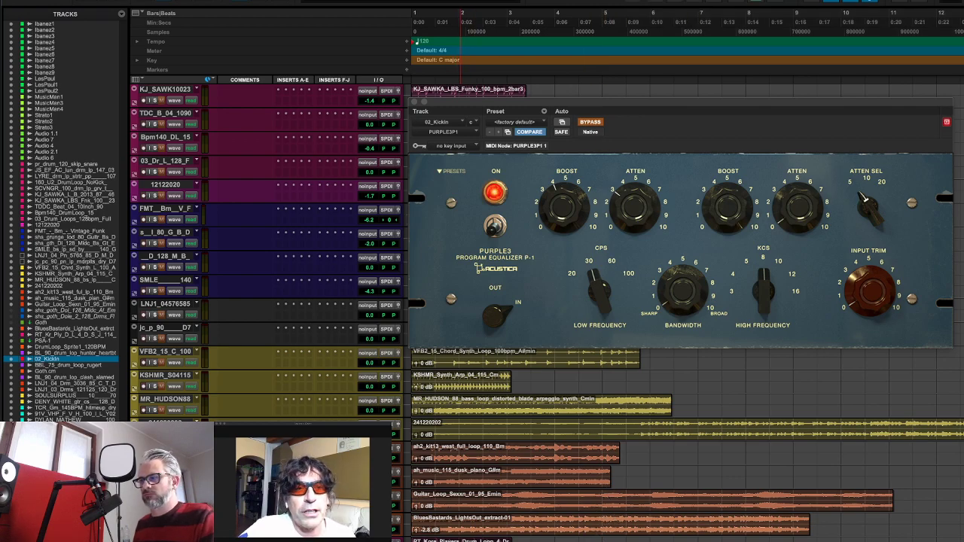
key(super+equal)
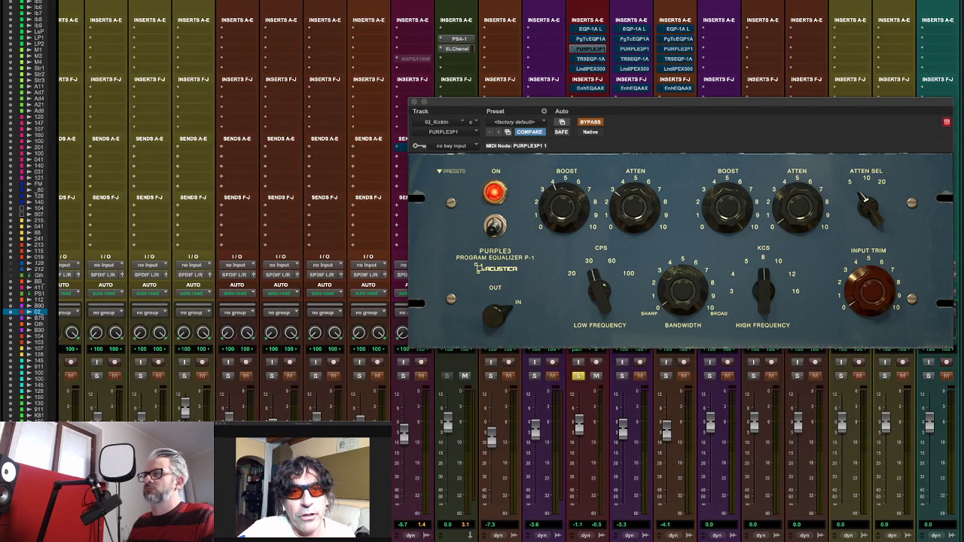
click(622, 375)
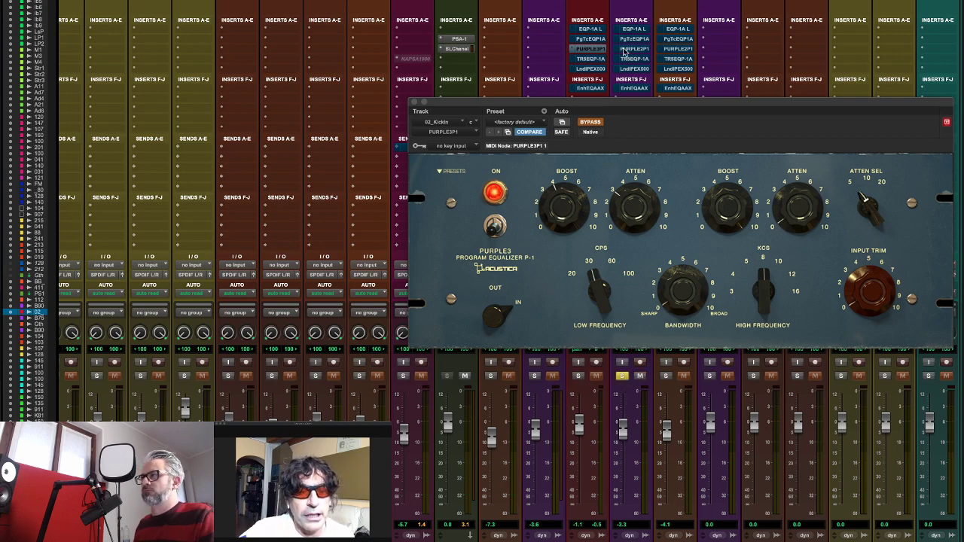
click(642, 30)
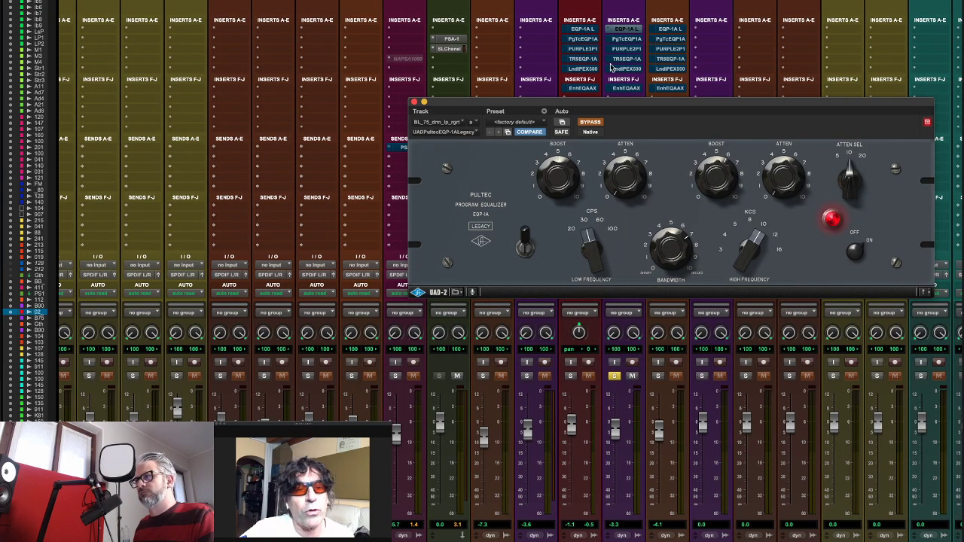
scroll(799, 90, left, 1)
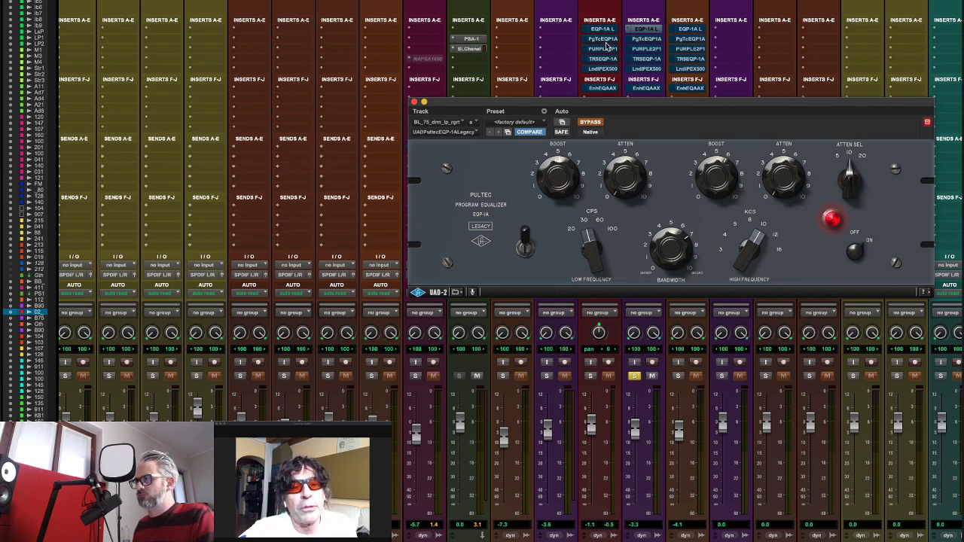
- Close the drum loop's EQP-1A Legacy window and solo 02_KickIn again
key(super+equal)
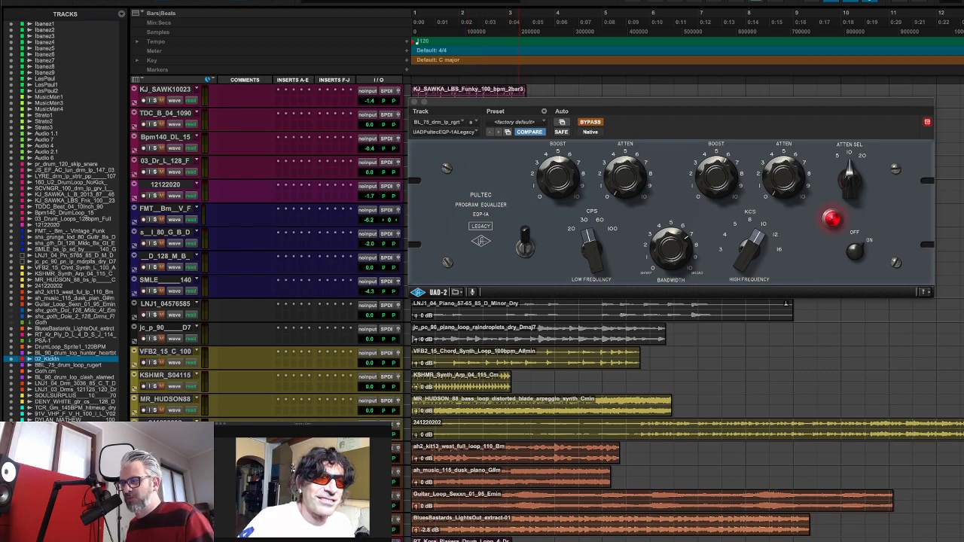
click(508, 539)
key(space)
key(super+equal)
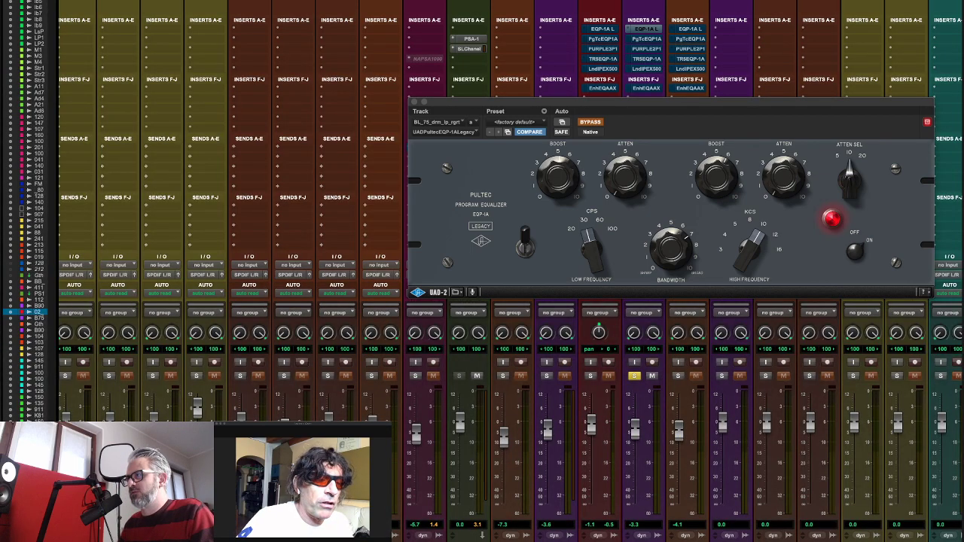
click(414, 103)
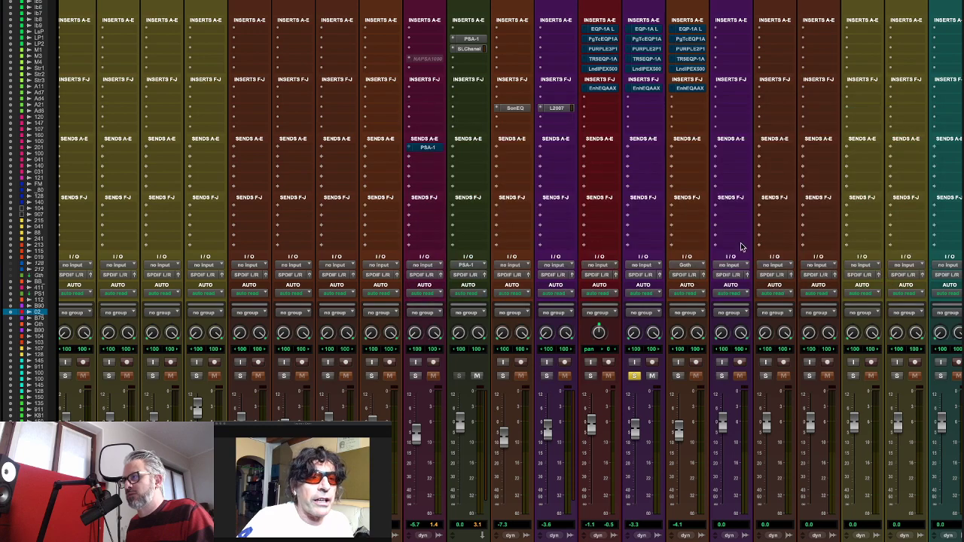
click(589, 374)
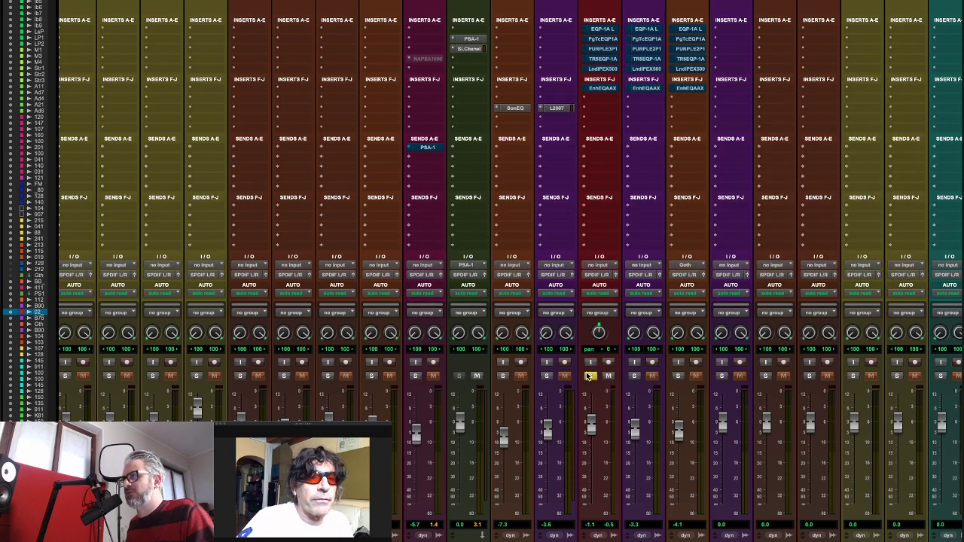
- Open the UAD Pultec EQP-1A Legacy on 02_KickIn, move its window clear of the inserts, and switch its bypass off and back on
click(606, 30)
drag(603, 110, 555, 123)
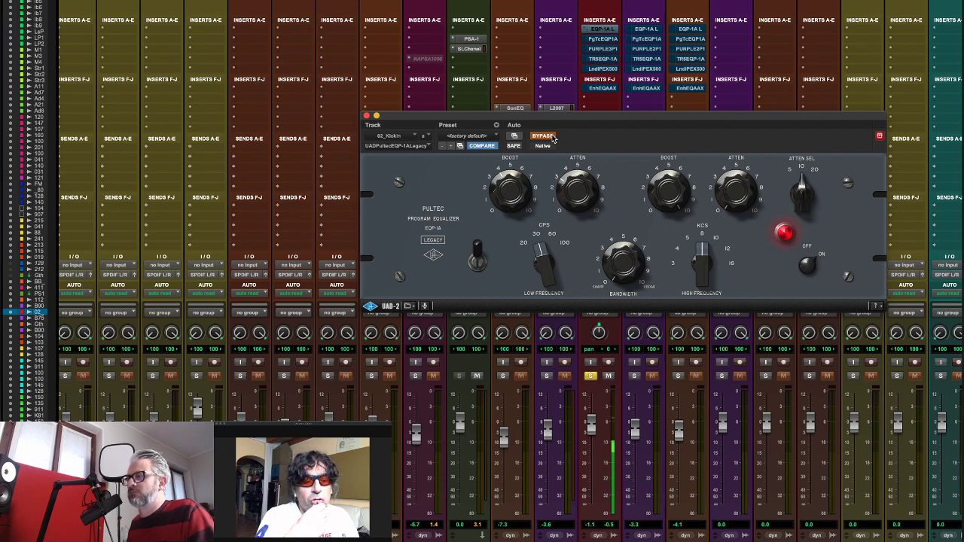
click(551, 137)
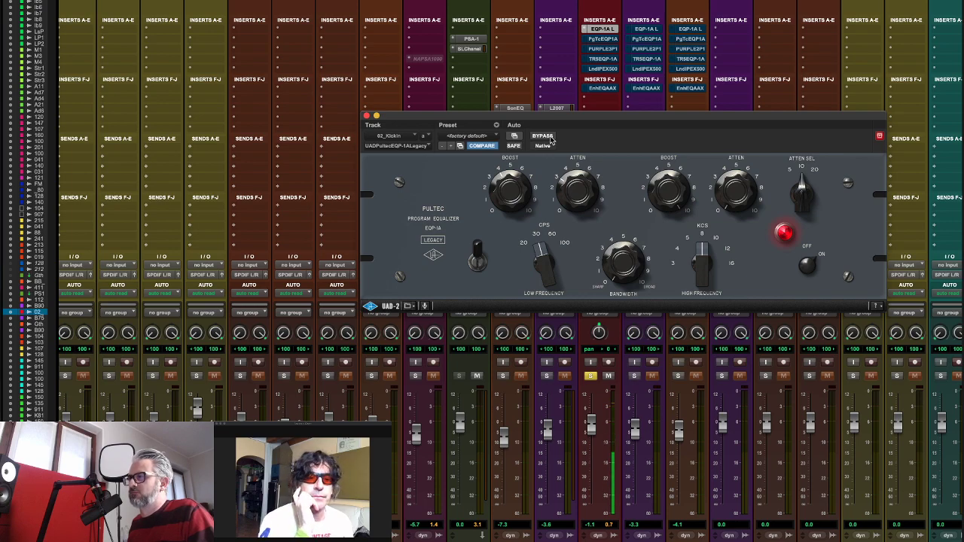
click(543, 137)
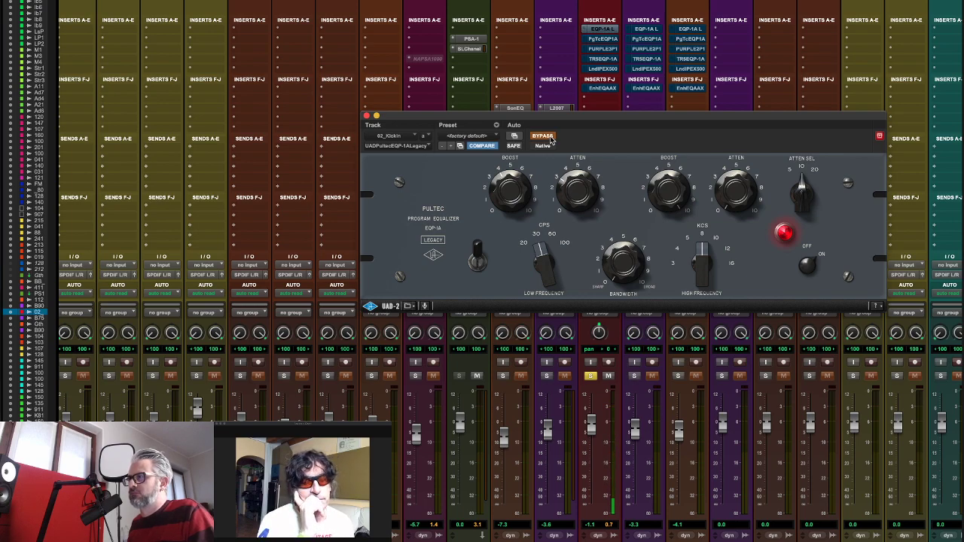
- Open the PuigTec EQP1A on 02_KickIn and switch its bypass off and back on for a second comparison
click(604, 39)
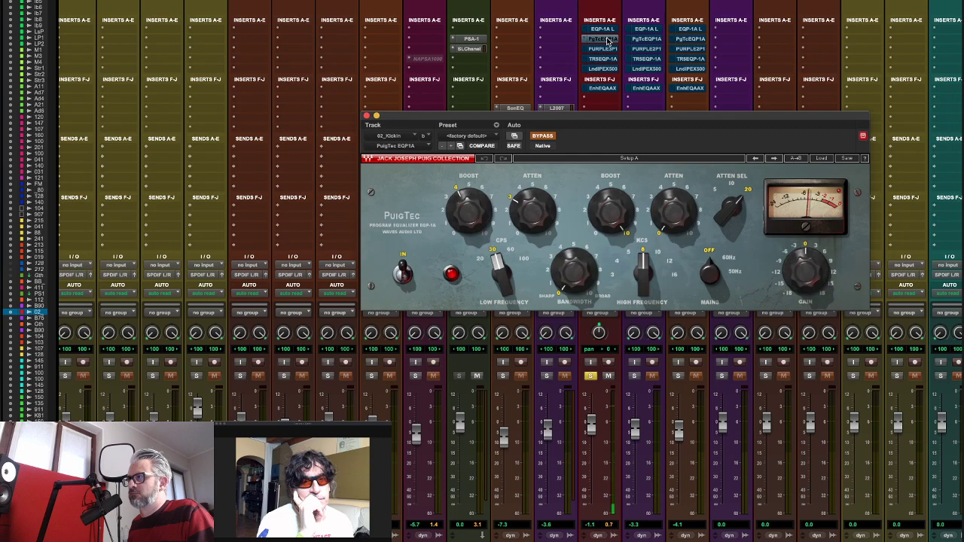
click(543, 136)
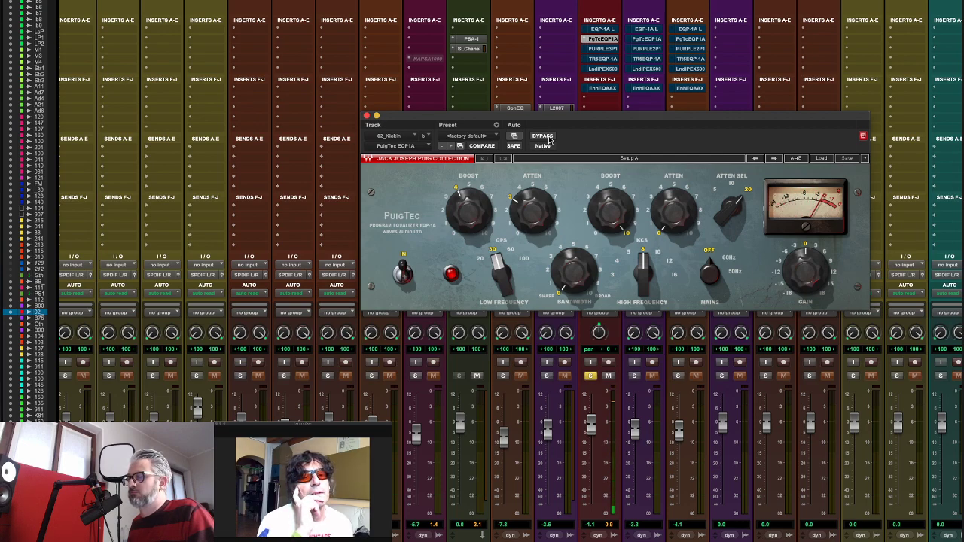
click(544, 136)
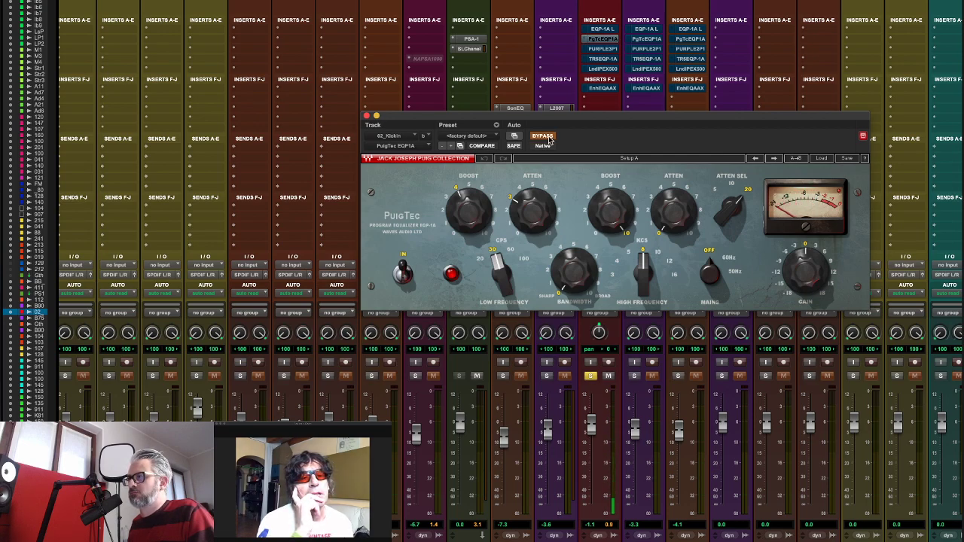
- Open PURPLE3P1 on 02_KickIn and switch its bypass off and back on for a second comparison
click(603, 48)
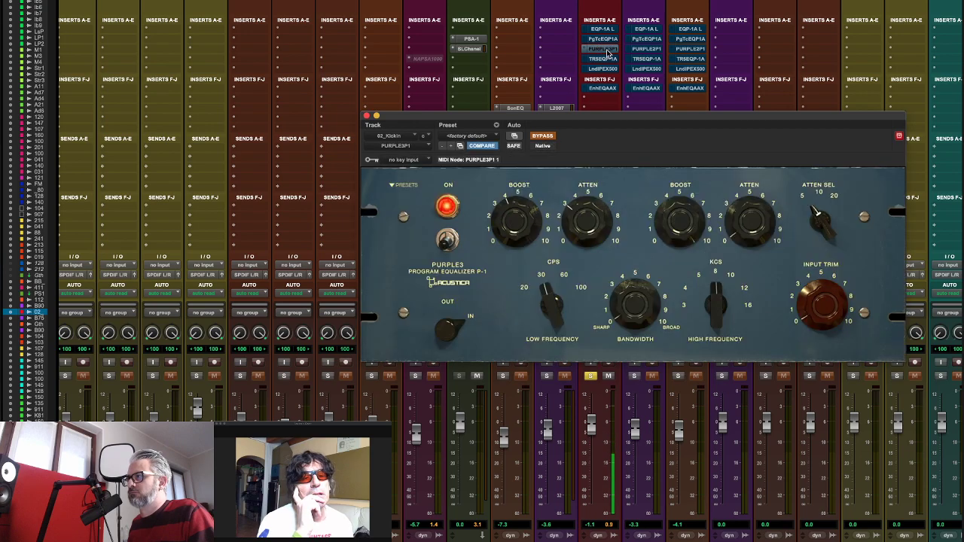
click(543, 136)
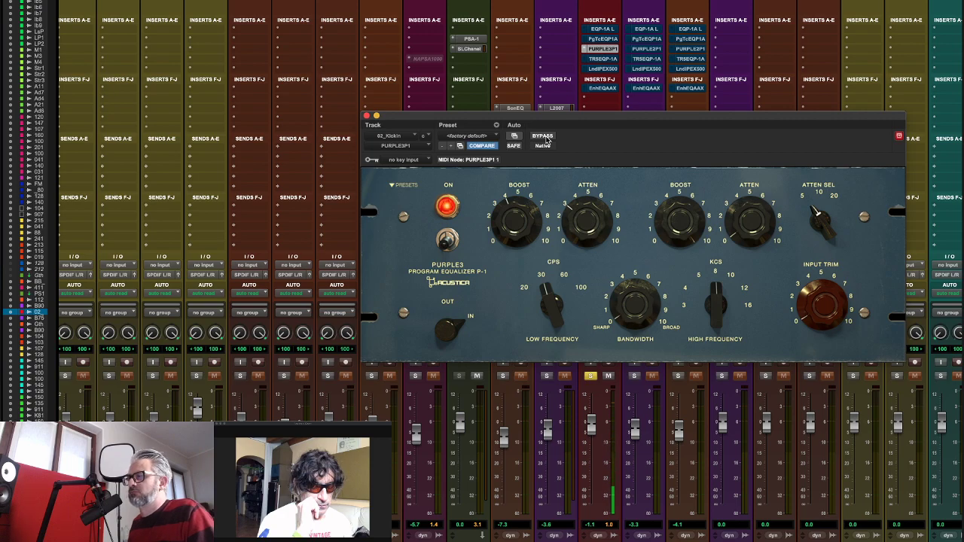
click(544, 136)
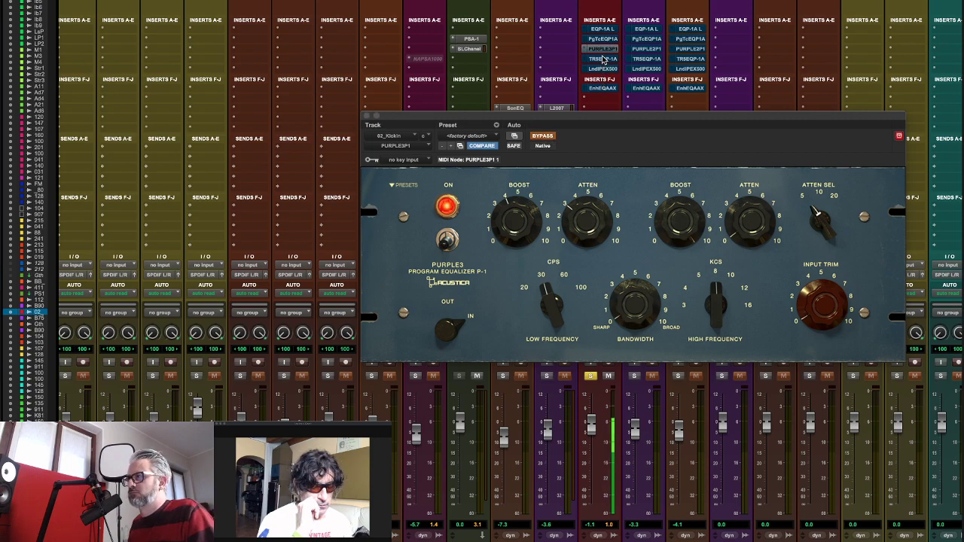
- Open the T-RackS EQP-1A on 02_KickIn and switch its bypass off and back on for a second comparison
click(602, 59)
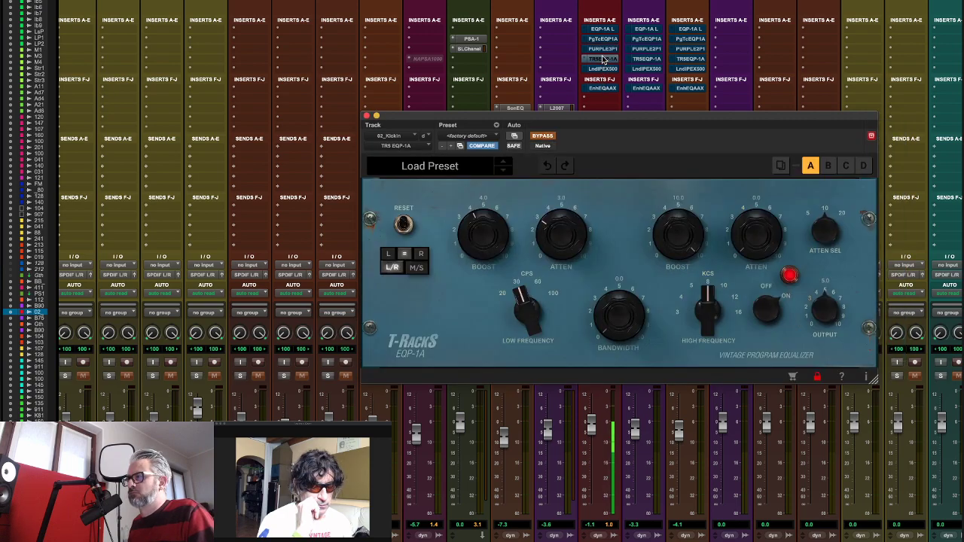
click(544, 137)
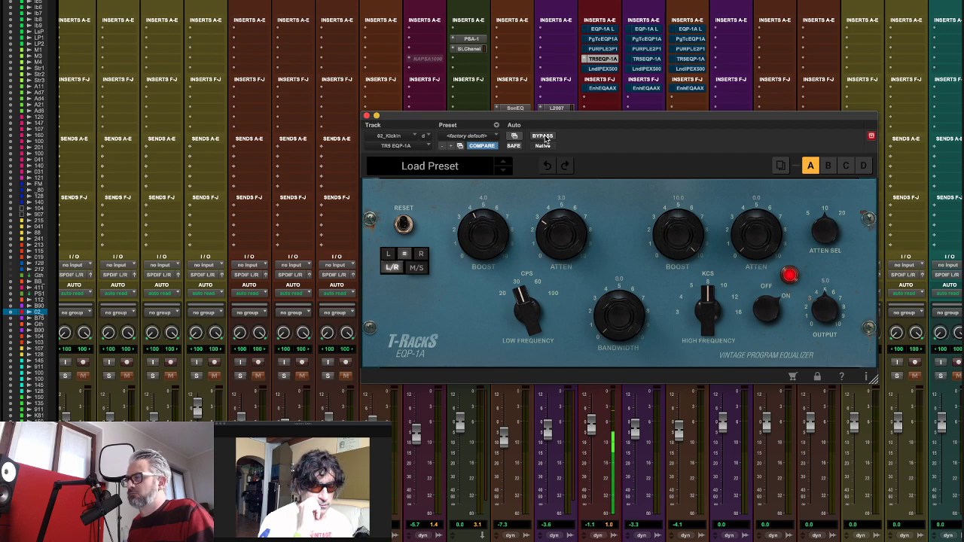
click(543, 136)
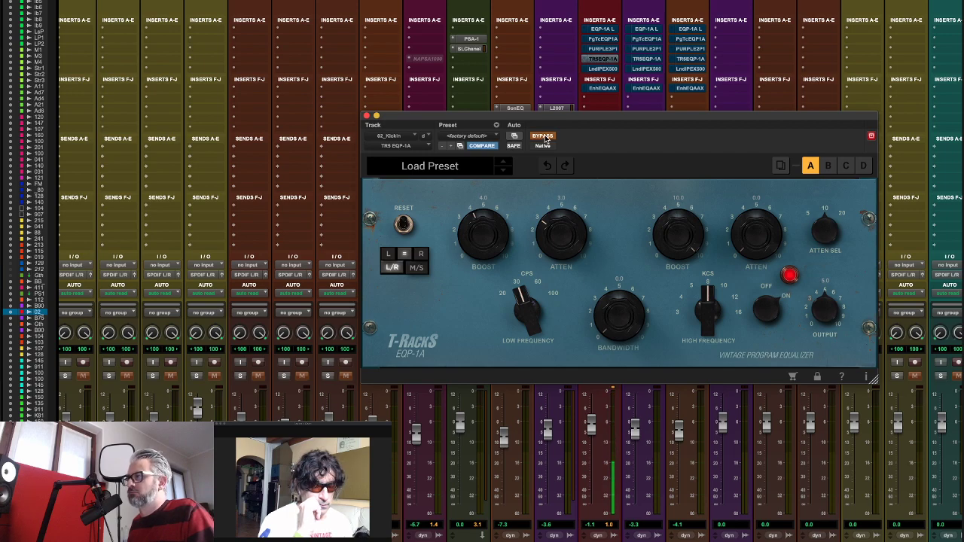
- Open the Lindell PEX-500 on 02_KickIn and switch its bypass off and back on for comparison
click(603, 68)
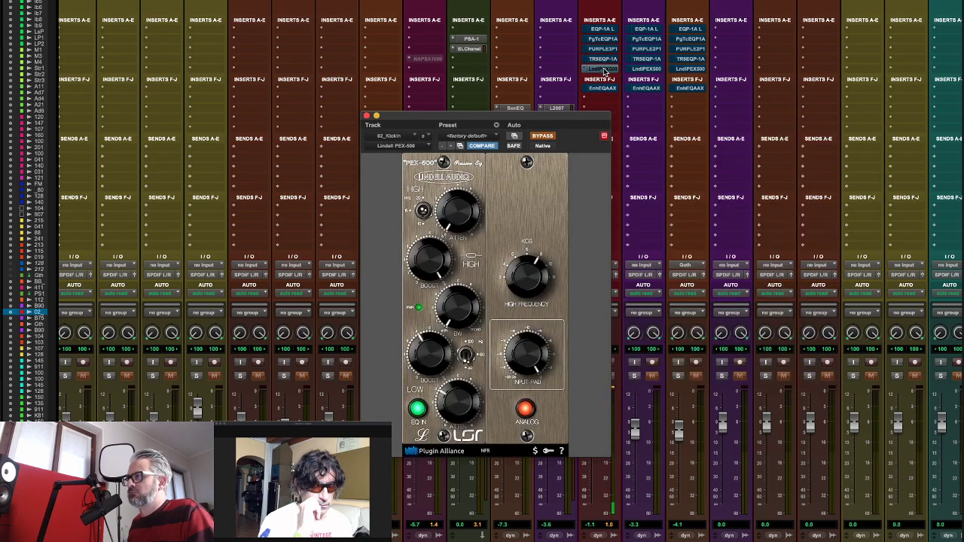
click(543, 136)
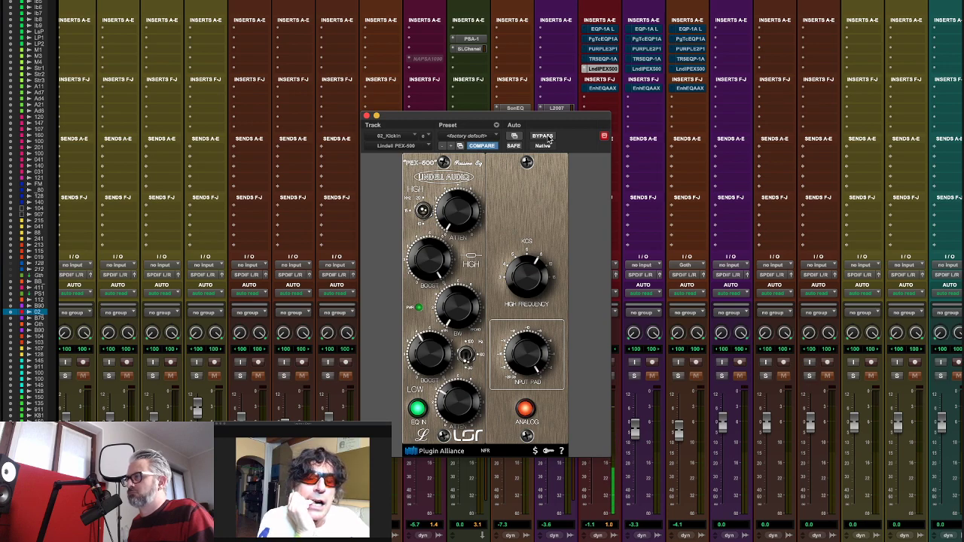
click(549, 137)
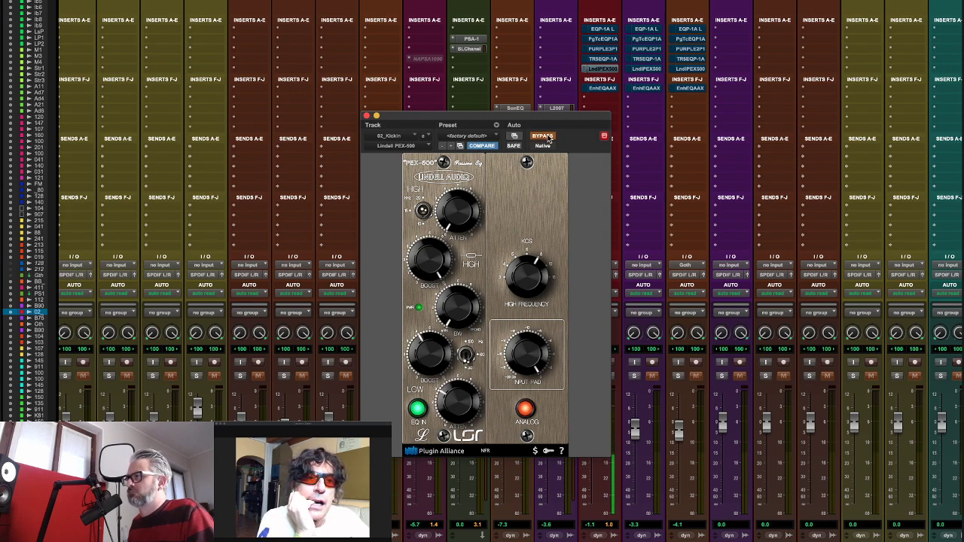
- Open the Softube Enhanced EQ on 02_KickIn, switch its bypass off for listening, and close its window
click(603, 88)
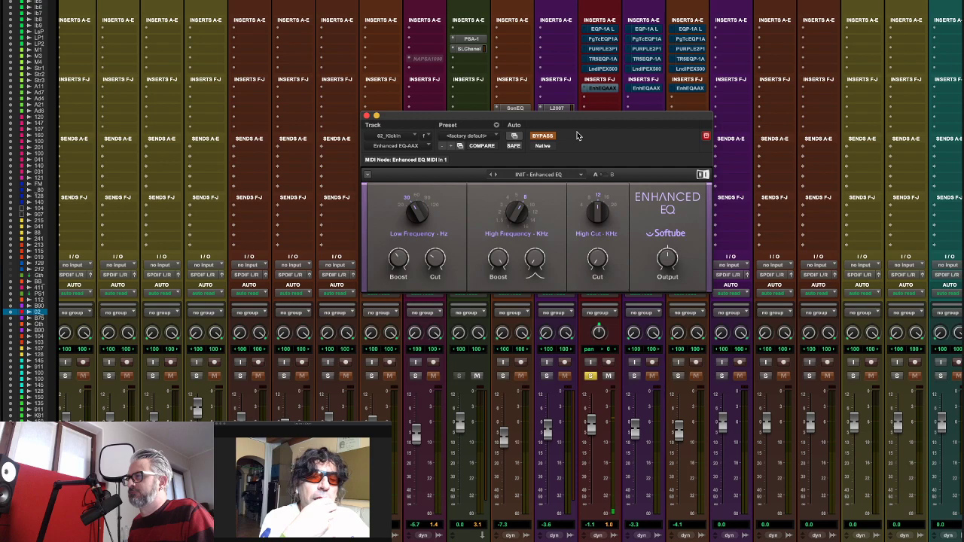
click(544, 136)
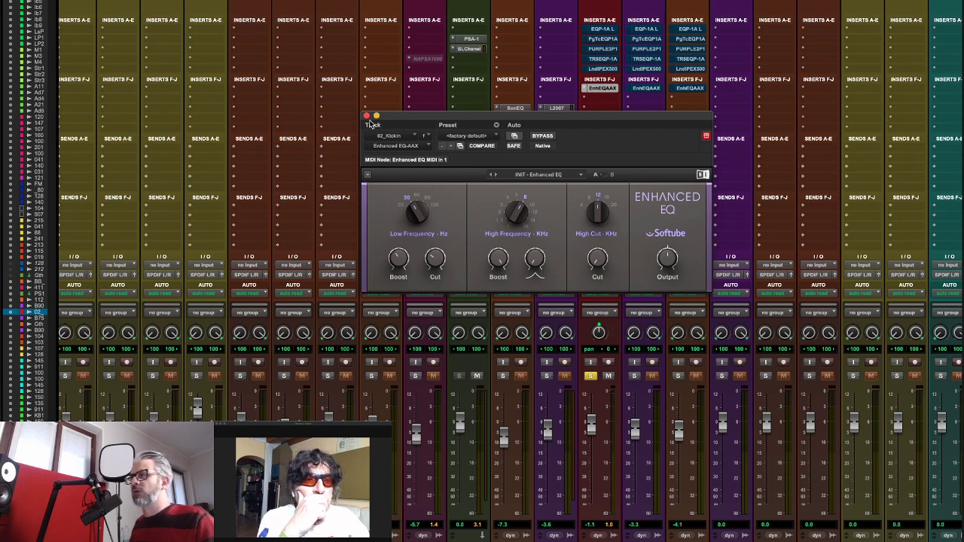
click(367, 118)
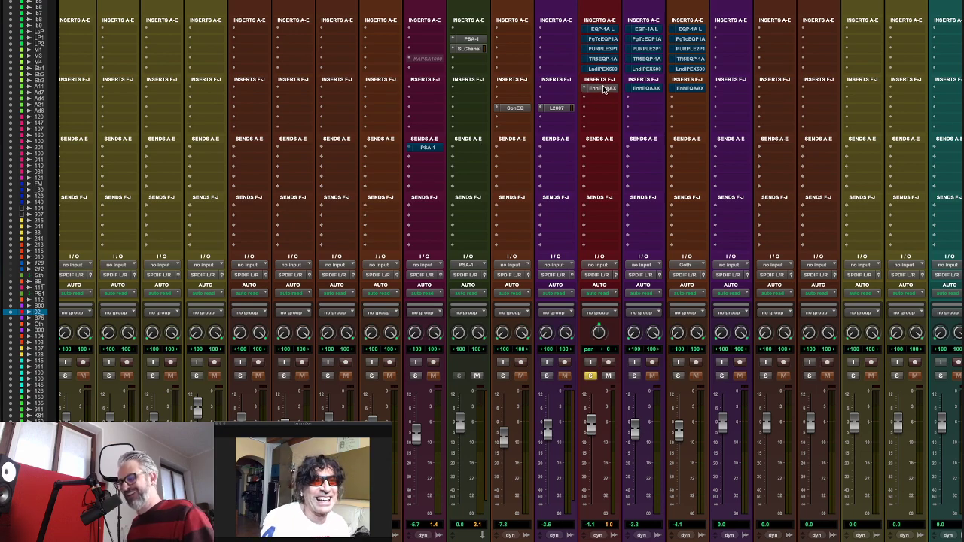
- Revisit the UAD Pultec EQP-1A Legacy, PURPLE3P1 and PuigTec EQP1A interfaces on 02_KickIn to compare their controls
click(607, 30)
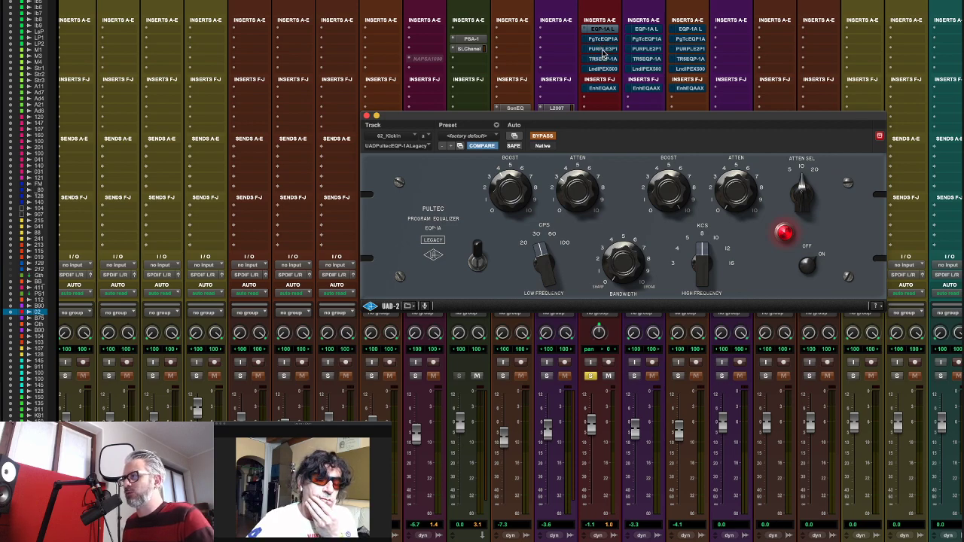
click(603, 49)
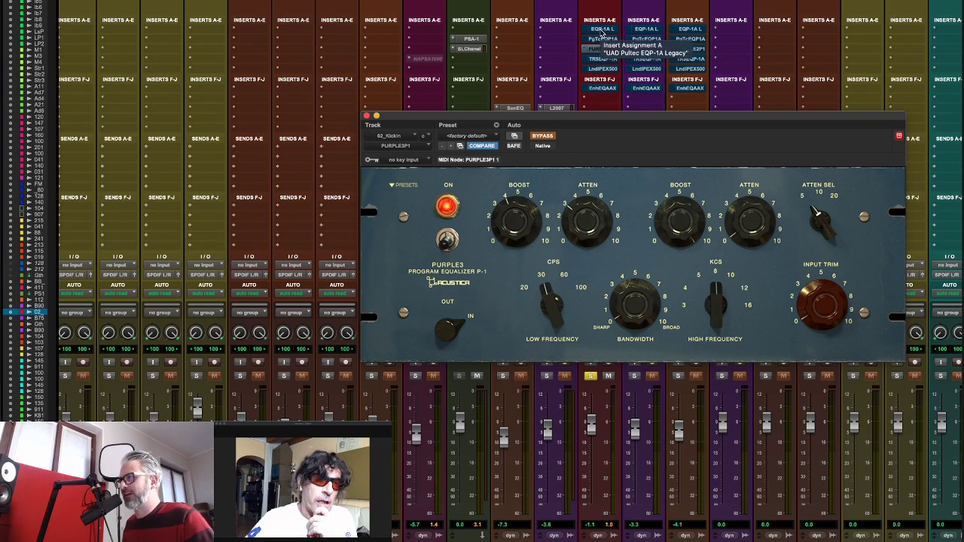
click(602, 30)
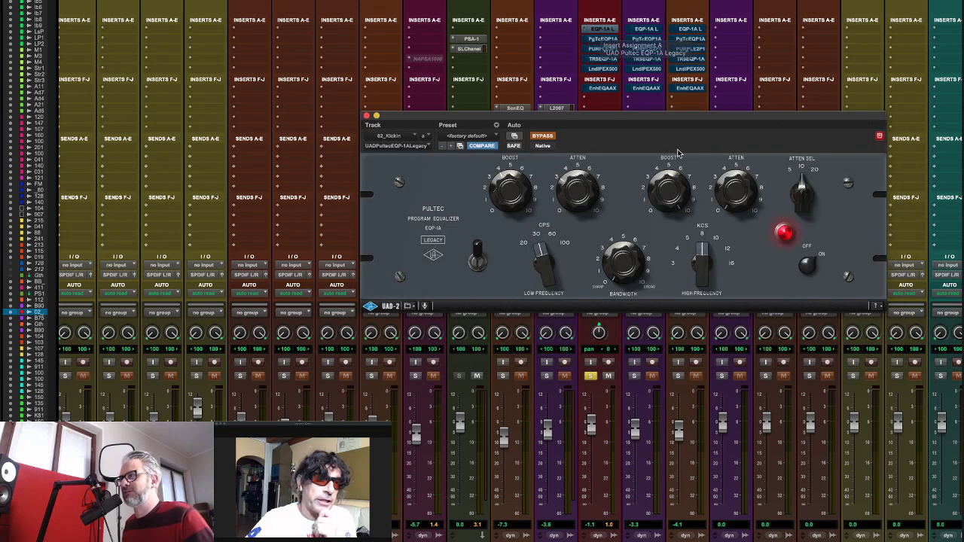
click(603, 39)
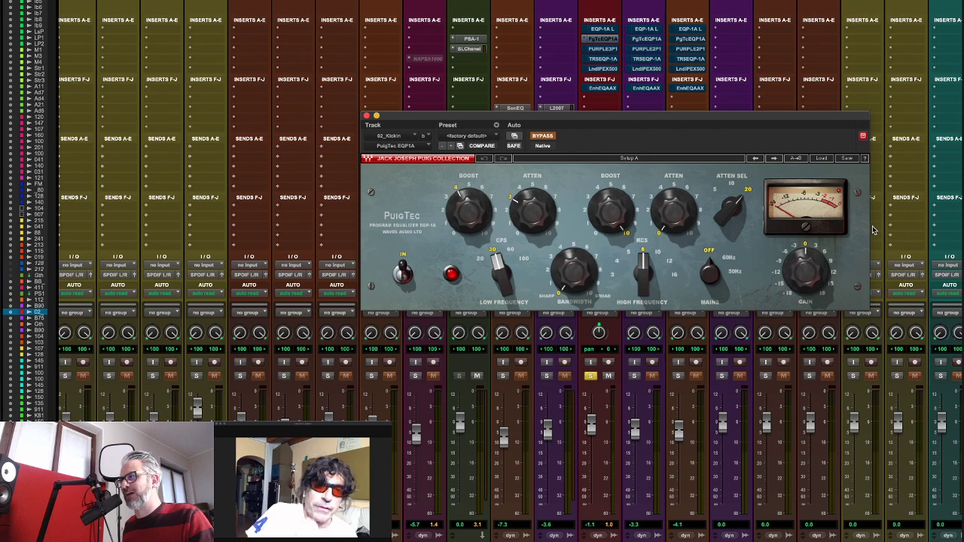
- Move the solo from 02_KickIn to the neighbouring BL_75 drum loop track and close the PuigTec EQP1A window
key(super+Tab)
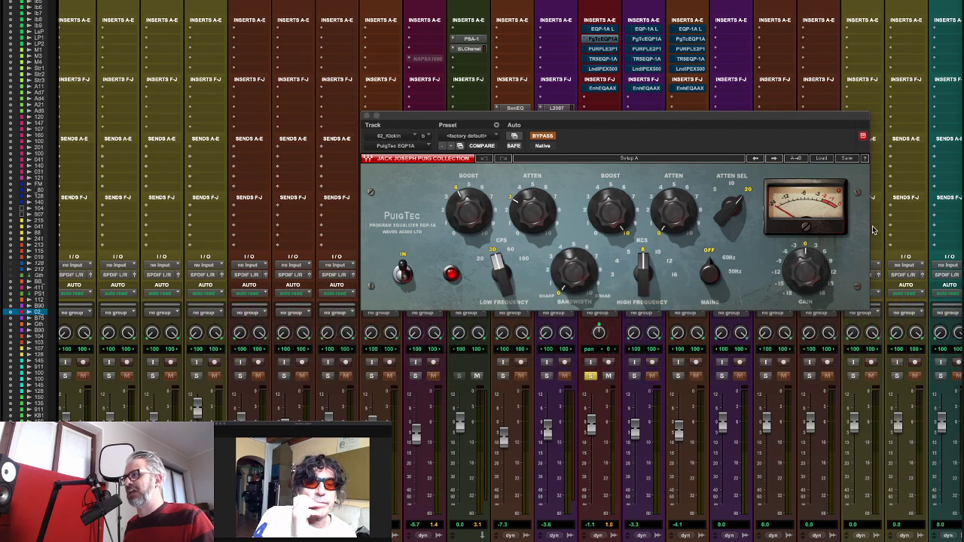
click(631, 376)
click(631, 376)
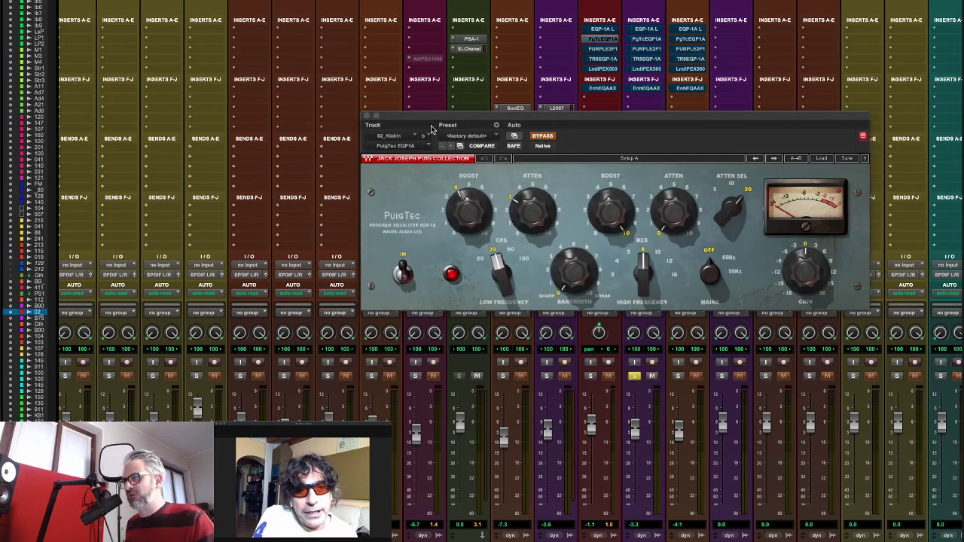
click(367, 116)
- Run playback briefly from the Edit window and return to the Mix window
key(super+equal)
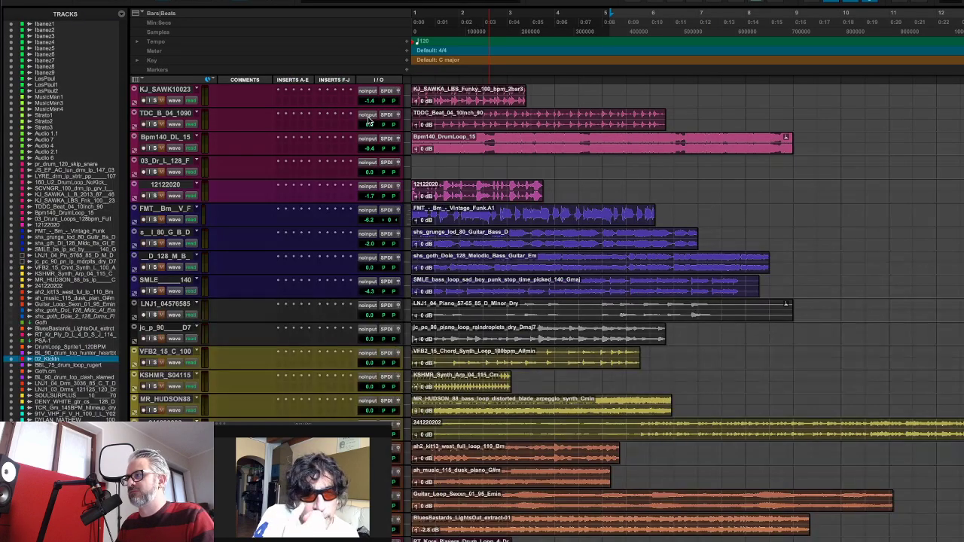
key(space)
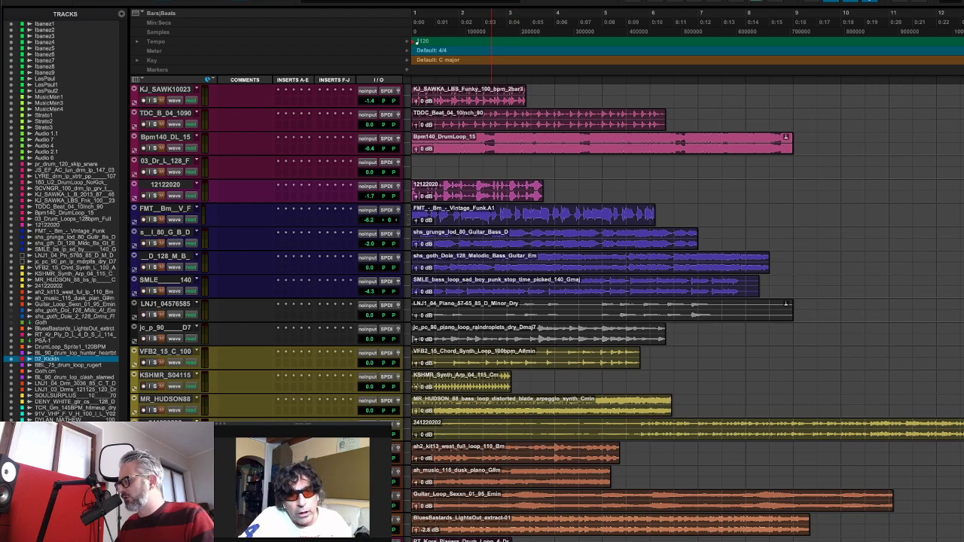
key(super+equal)
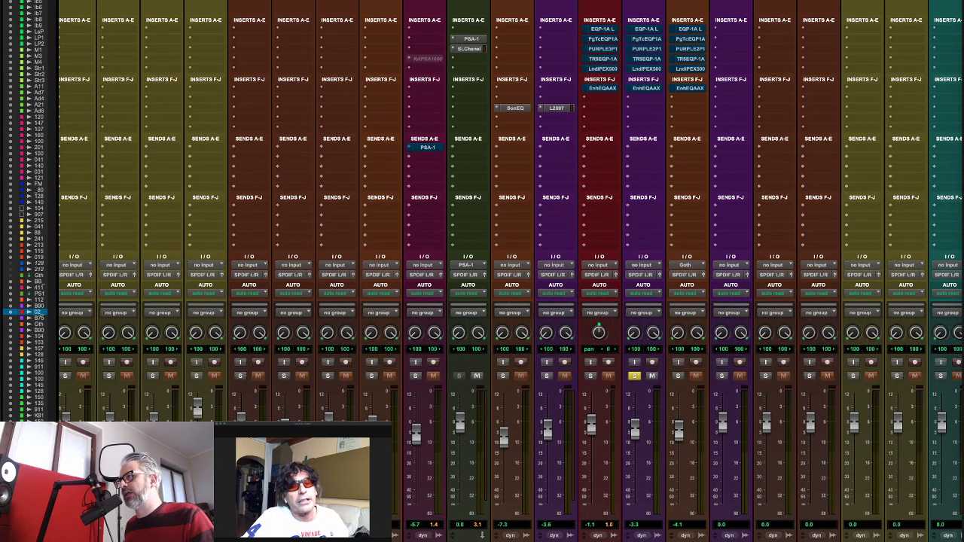
- Open the UAD Pultec EQP-1A Legacy on the BL_75 drum loop track, start playback, and toggle its bypass for comparison
click(646, 29)
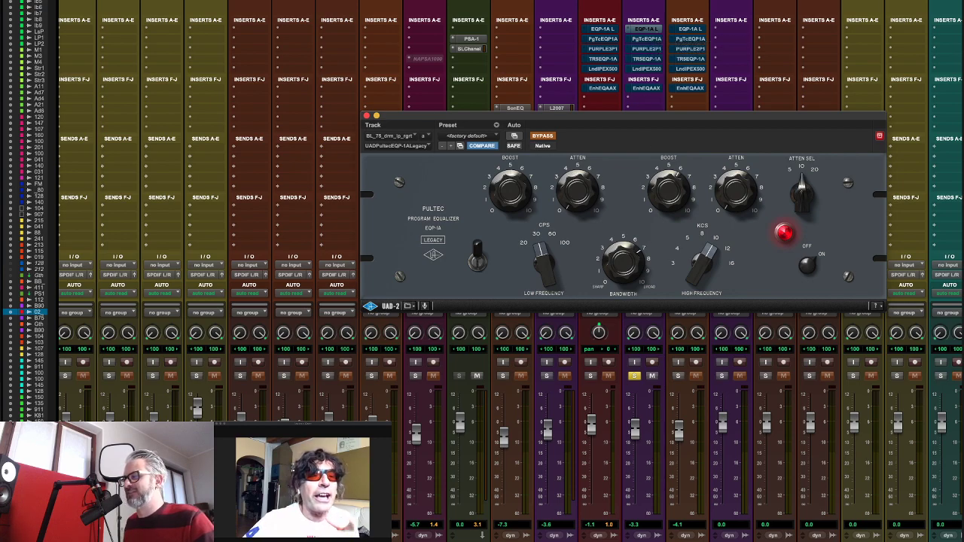
click(38, 318)
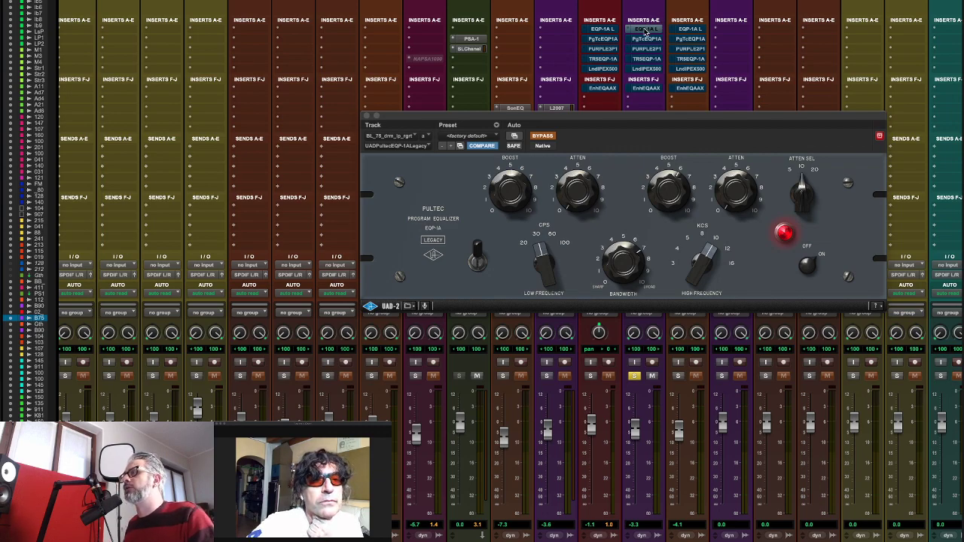
scroll(645, 32, left, 1)
scroll(645, 32, right, 2)
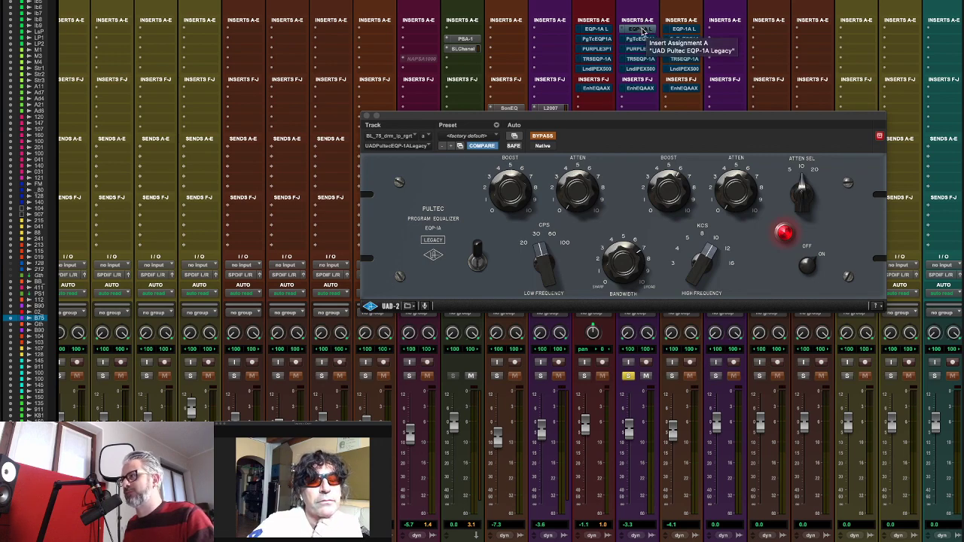
key(space)
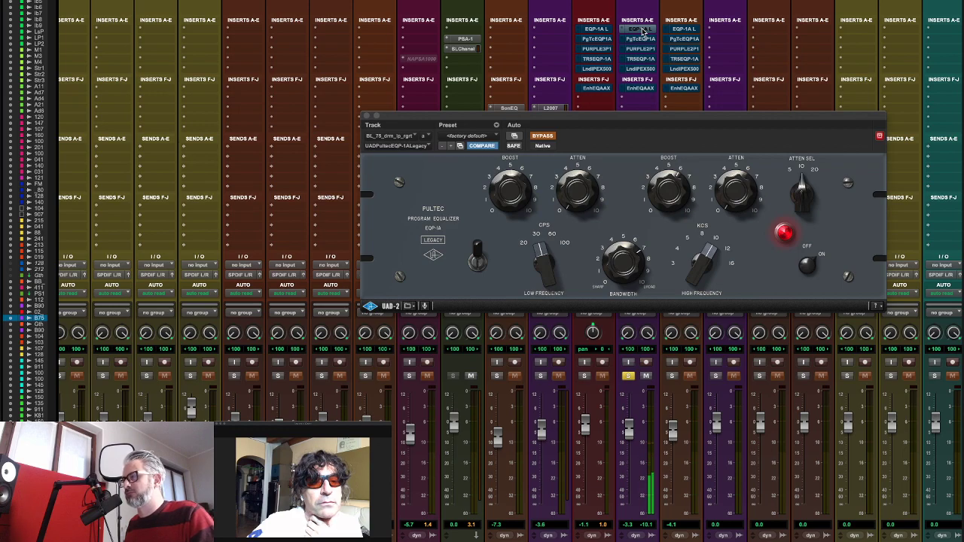
super+click(639, 29)
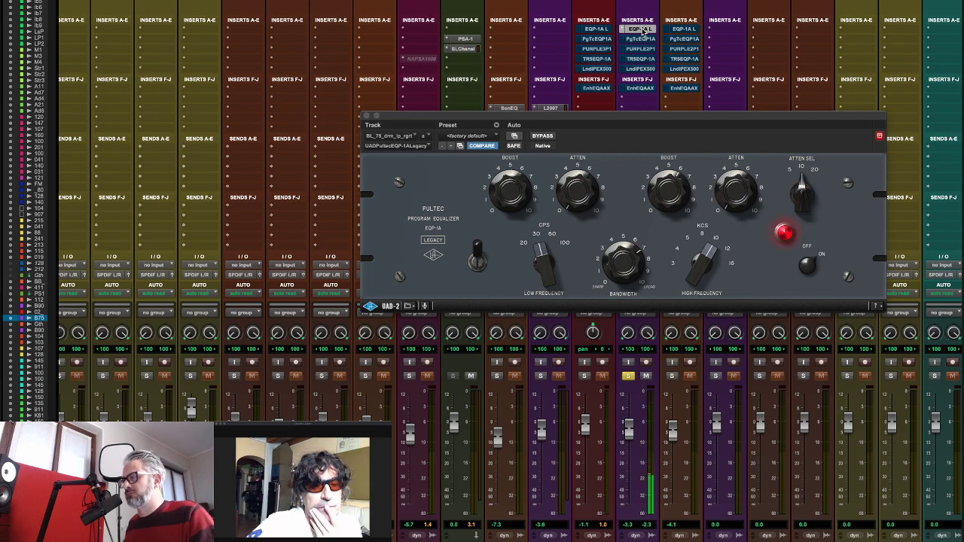
- Compare the PuigTec EQP1A and PURPLE2P1 on the BL_75 drum loop track, switching each bypass off and back on
click(641, 39)
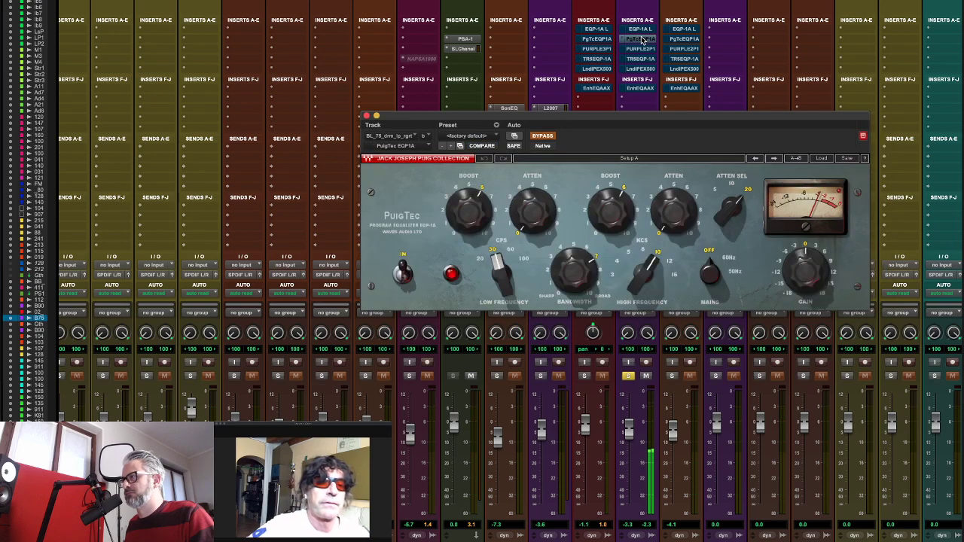
click(542, 138)
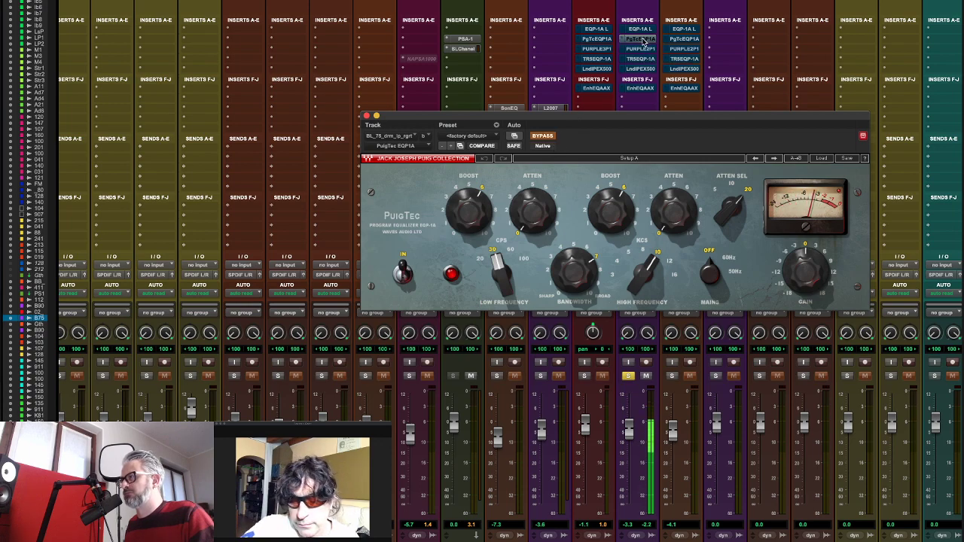
click(640, 50)
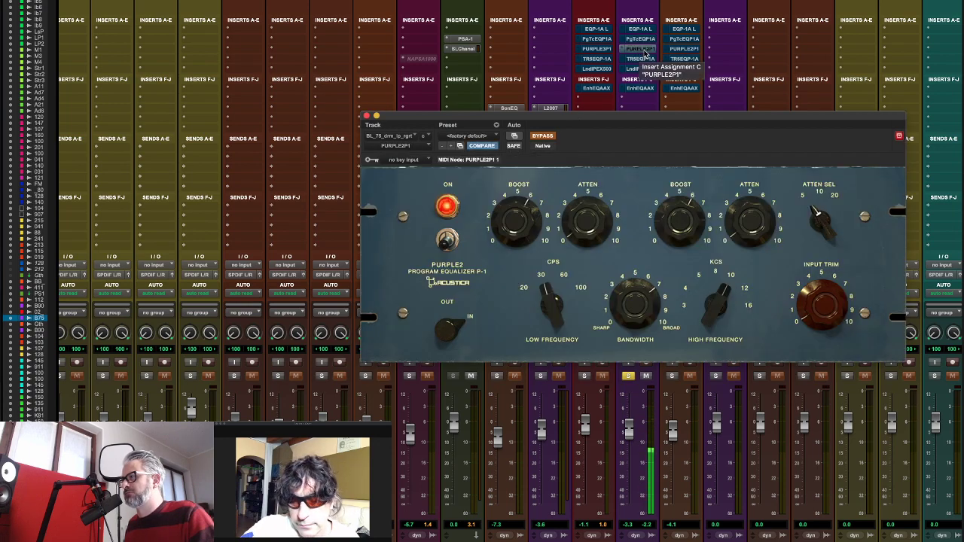
click(551, 137)
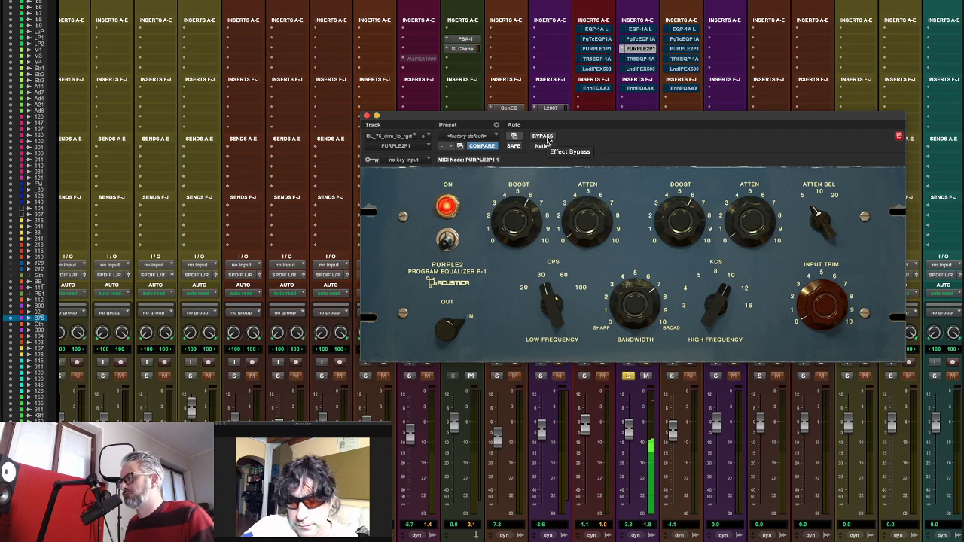
click(545, 136)
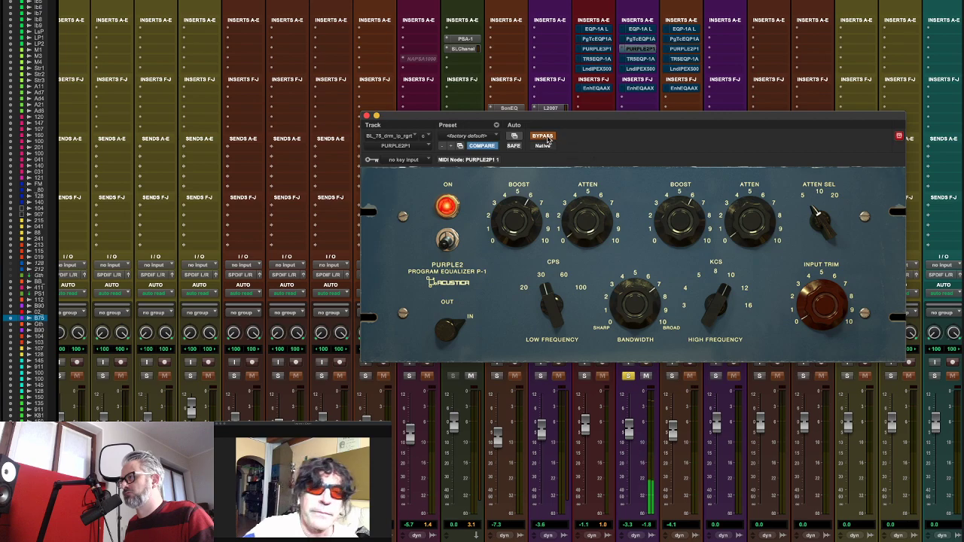
- Open the T-RackS EQP-1A on the BL_75 drum loop track and switch its bypass off and back on
click(639, 59)
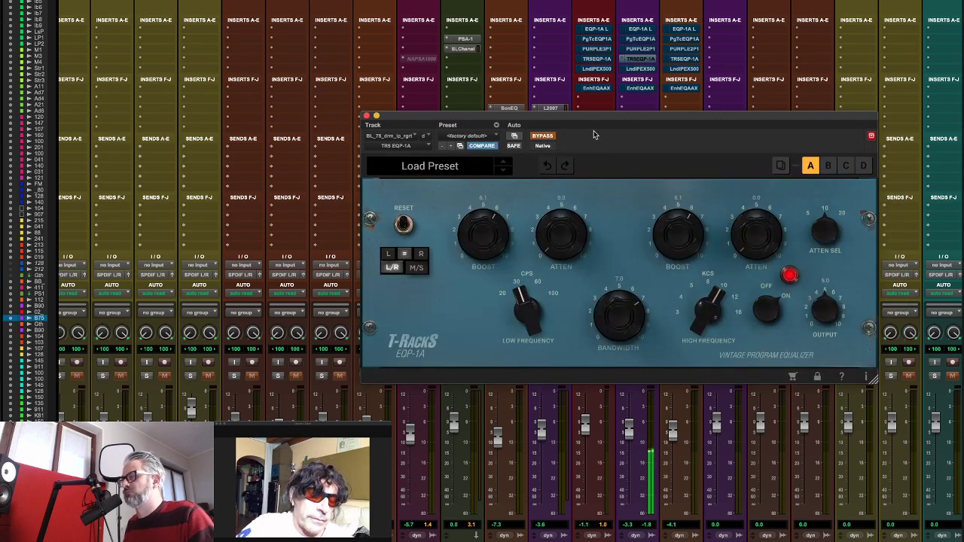
click(547, 140)
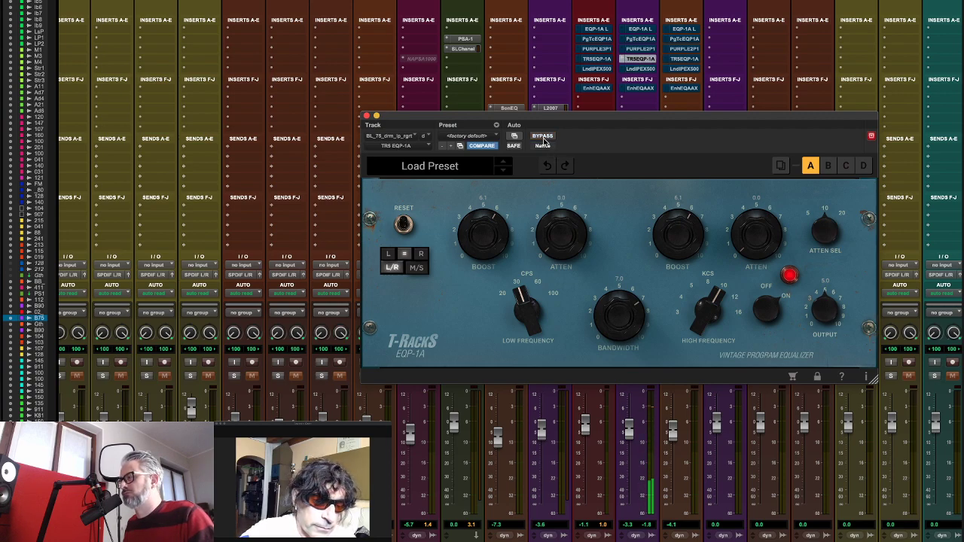
super+click(638, 60)
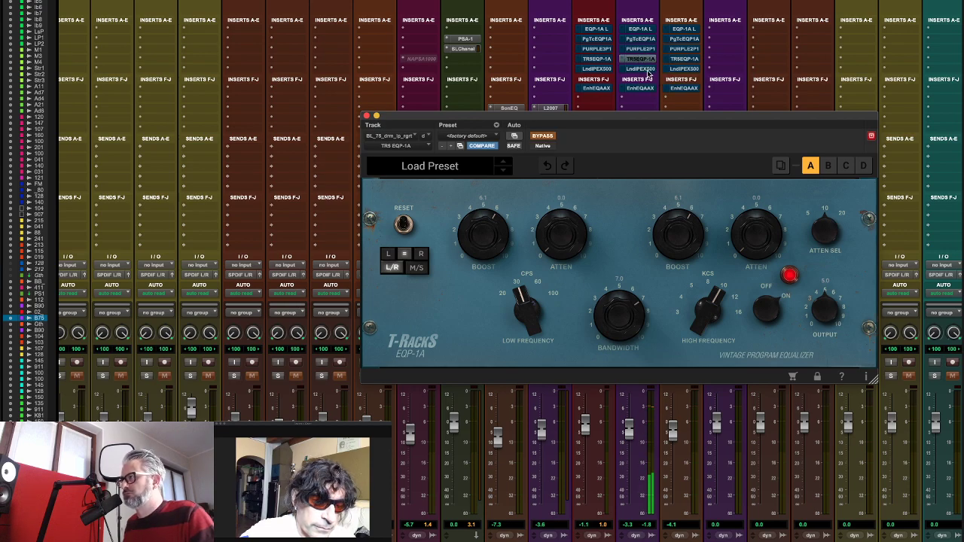
- Open the Lindell PEX-500 on the BL_75 drum loop track and switch its bypass off and back on
click(640, 68)
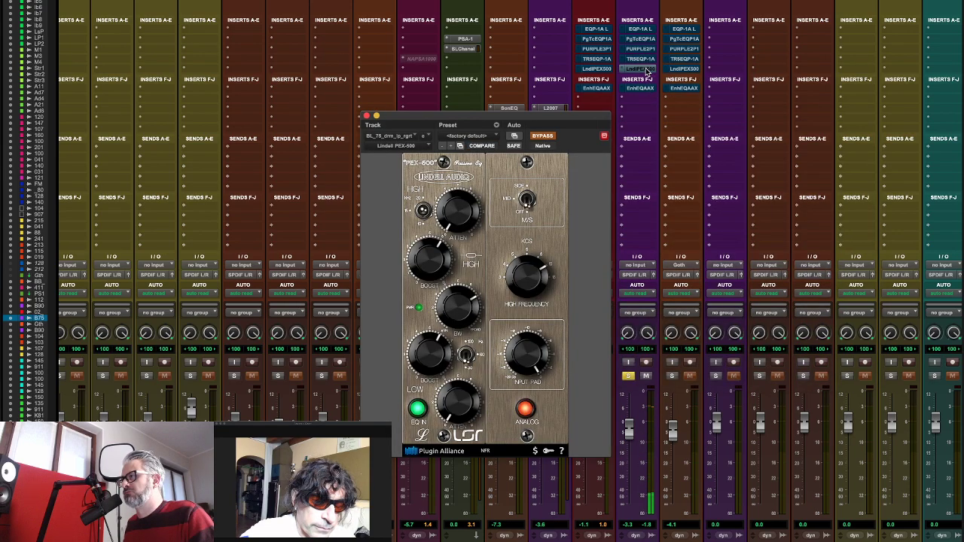
click(549, 137)
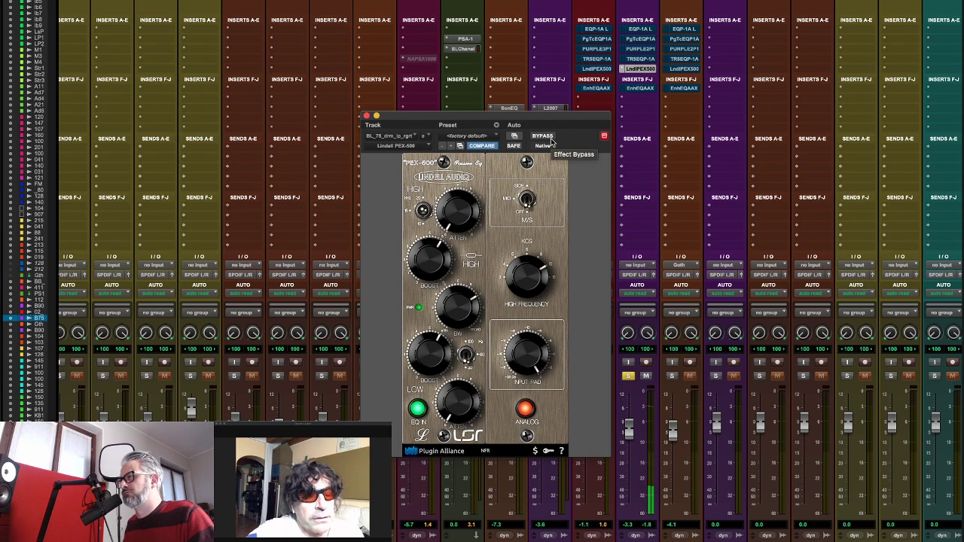
click(550, 138)
- Open the Softube Enhanced EQ on the BL_75 drum loop track, toggle its bypass for comparison, and close its window
click(639, 91)
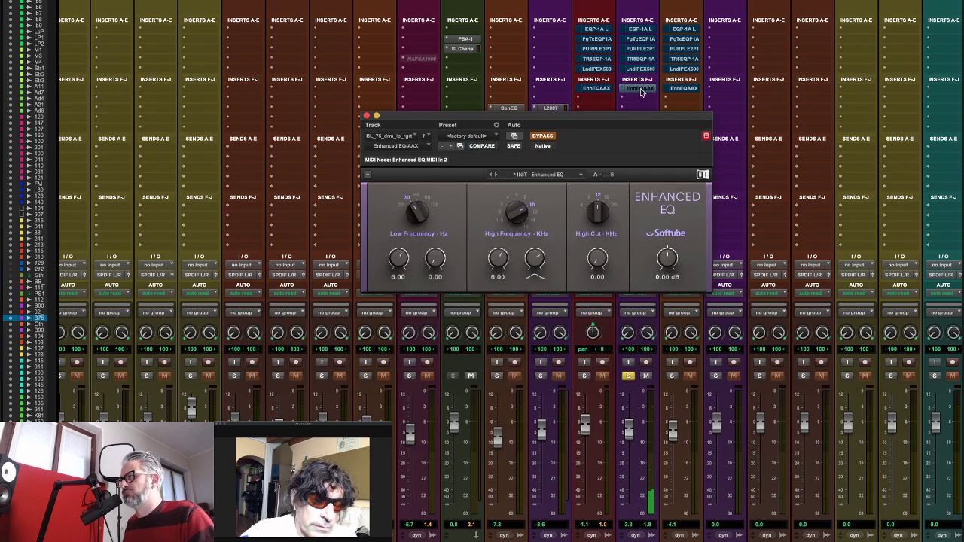
click(549, 137)
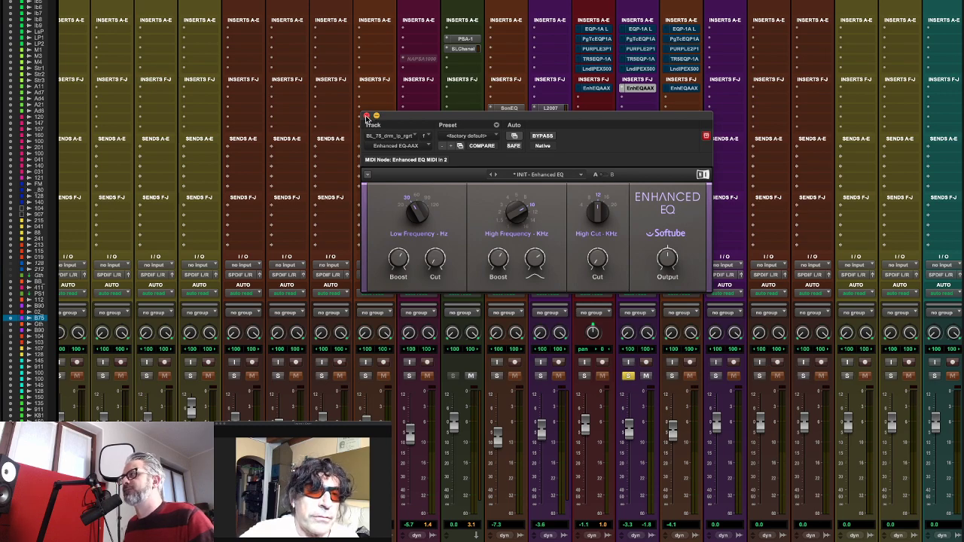
click(366, 117)
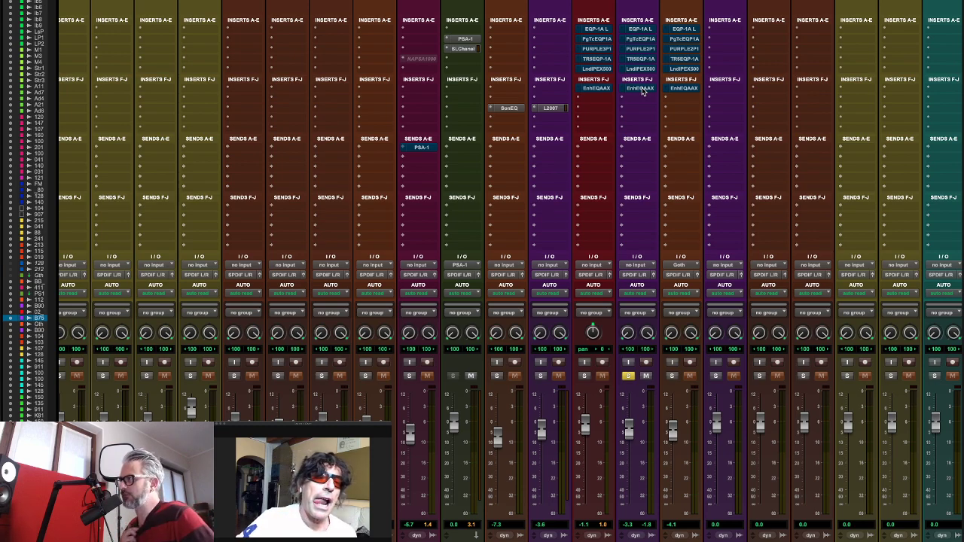
- Reopen PURPLE2P1 on the BL_75 drum loop track to review its settings and close its window
click(640, 49)
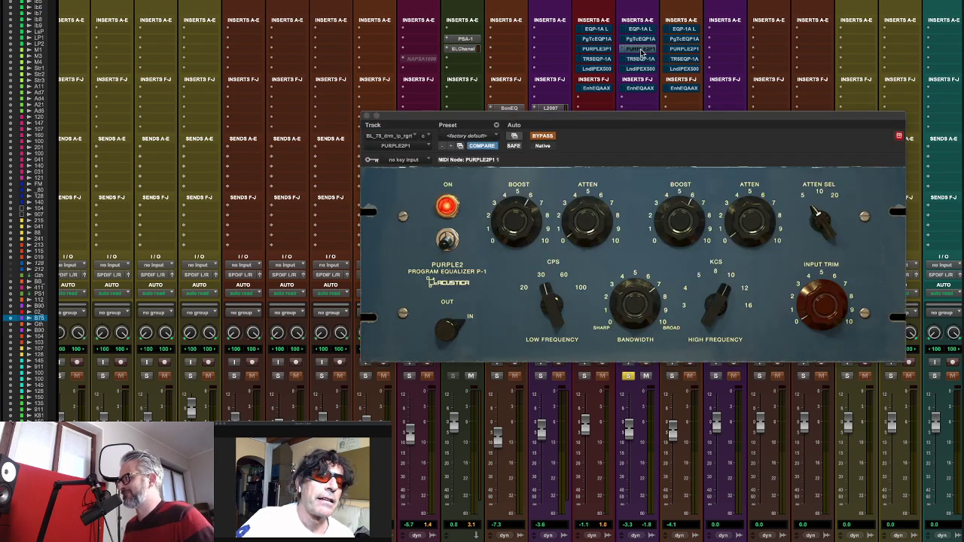
click(640, 49)
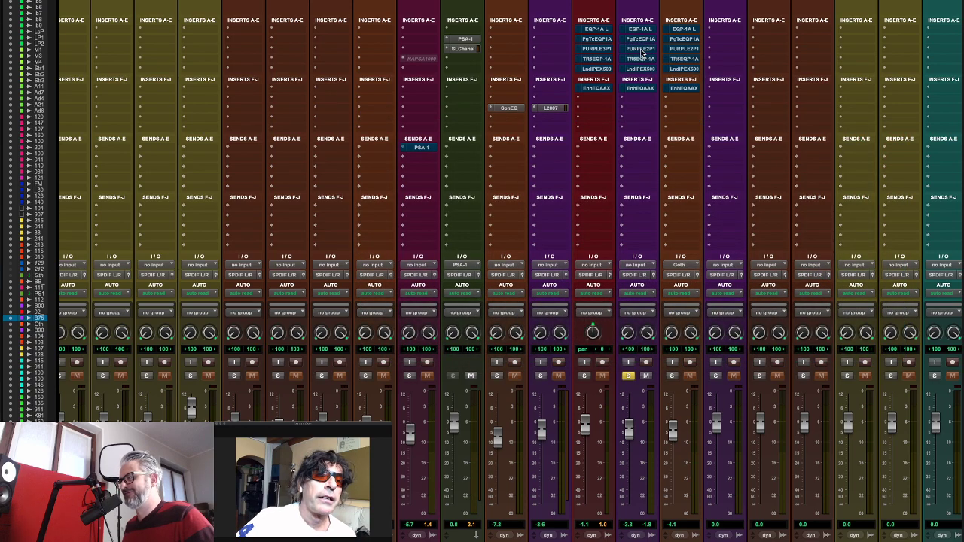
- Open the PURPLE2P1 equalizer on the BL_75 drum loop track once more and examine its knob positions
click(640, 49)
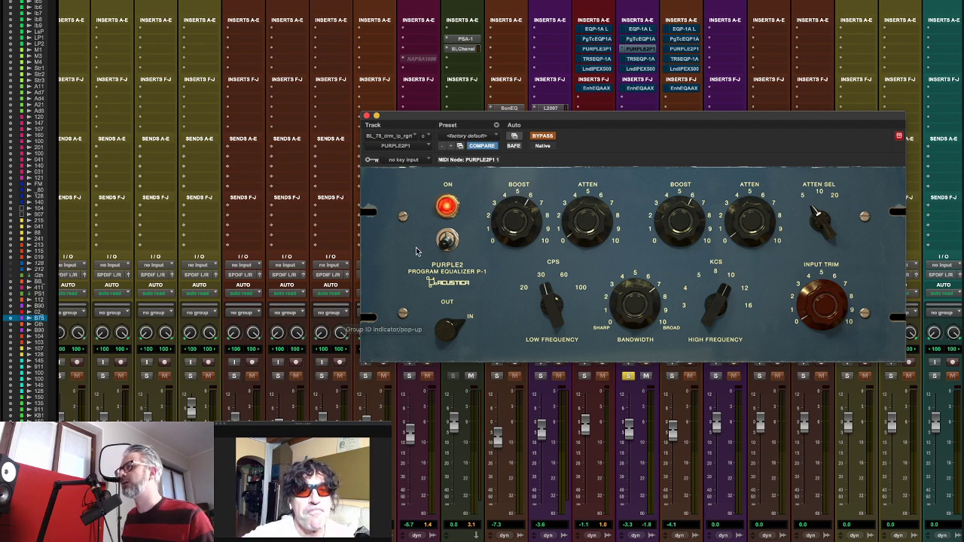
click(644, 52)
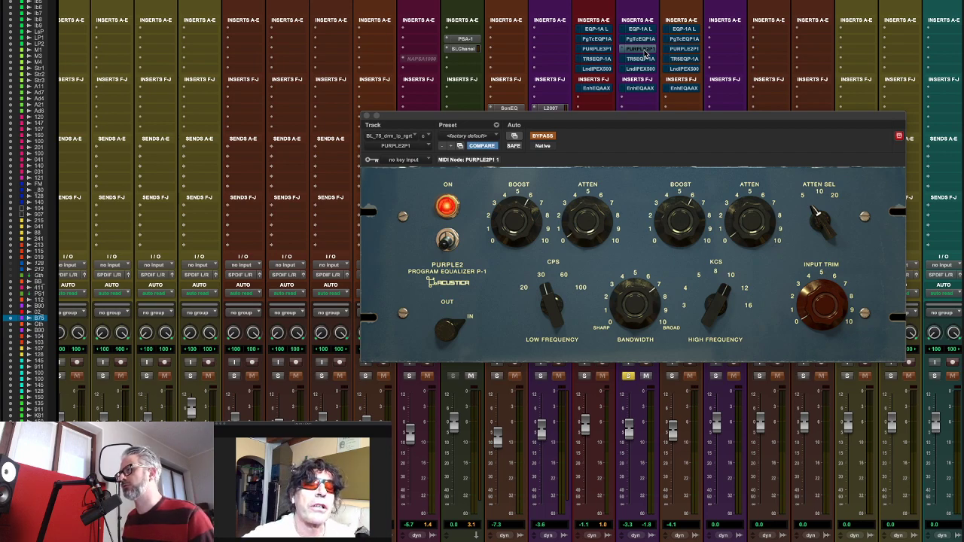
click(644, 52)
click(645, 52)
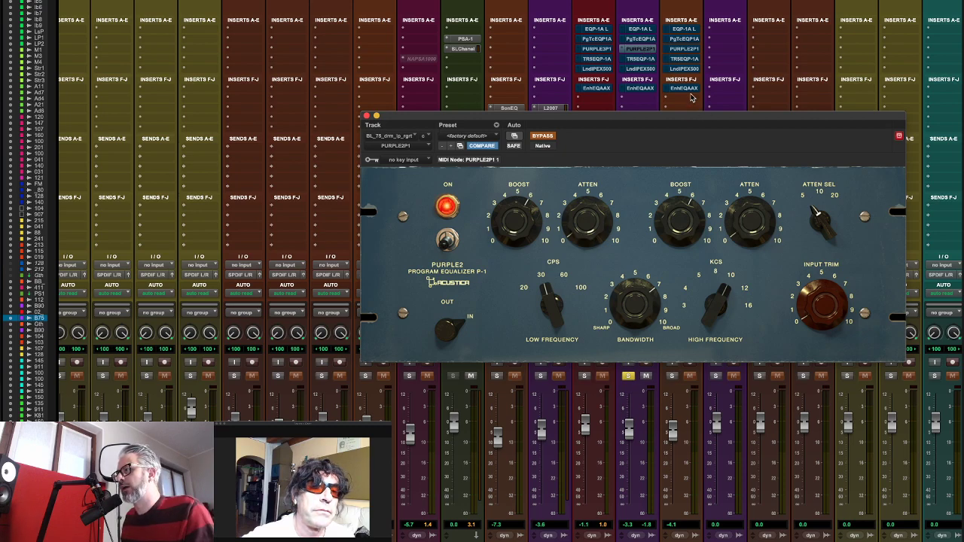
- Solo the Goth.cm track instead of the BL_75 drum loop and move the playback start between bars 8 and 9
click(671, 376)
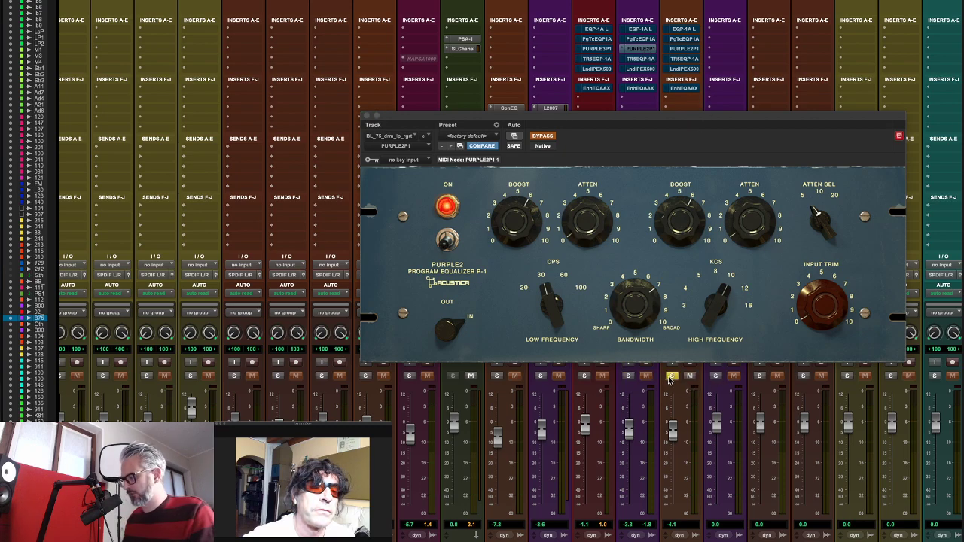
key(super+equal)
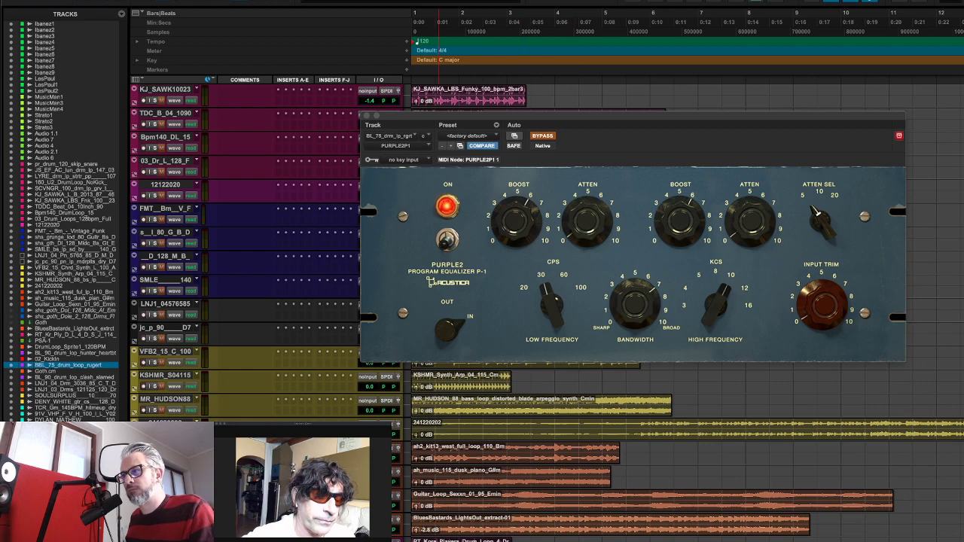
click(514, 422)
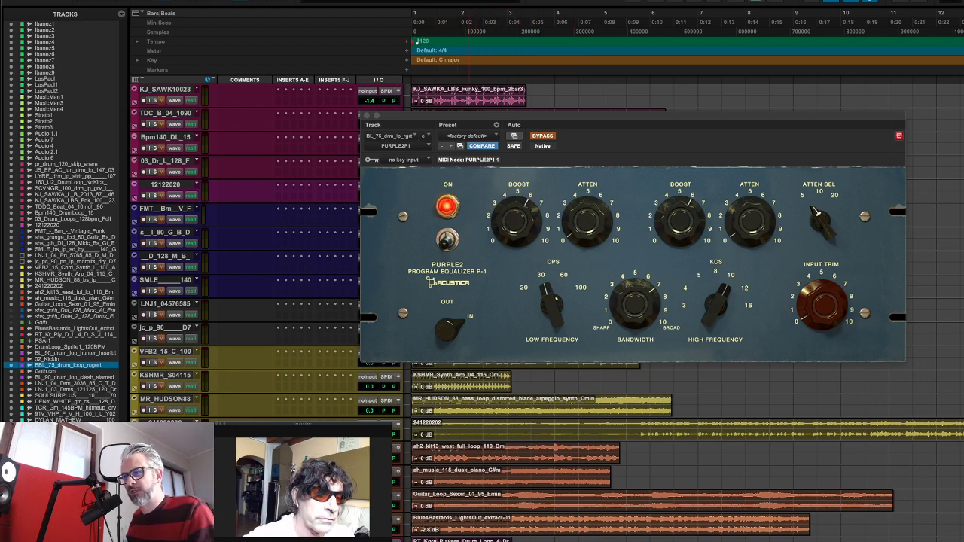
key(space)
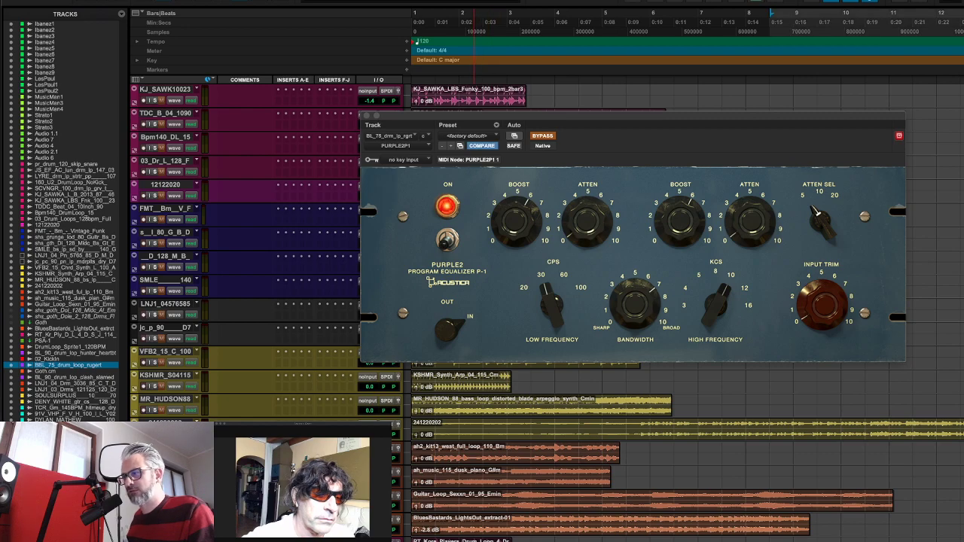
key(super+equal)
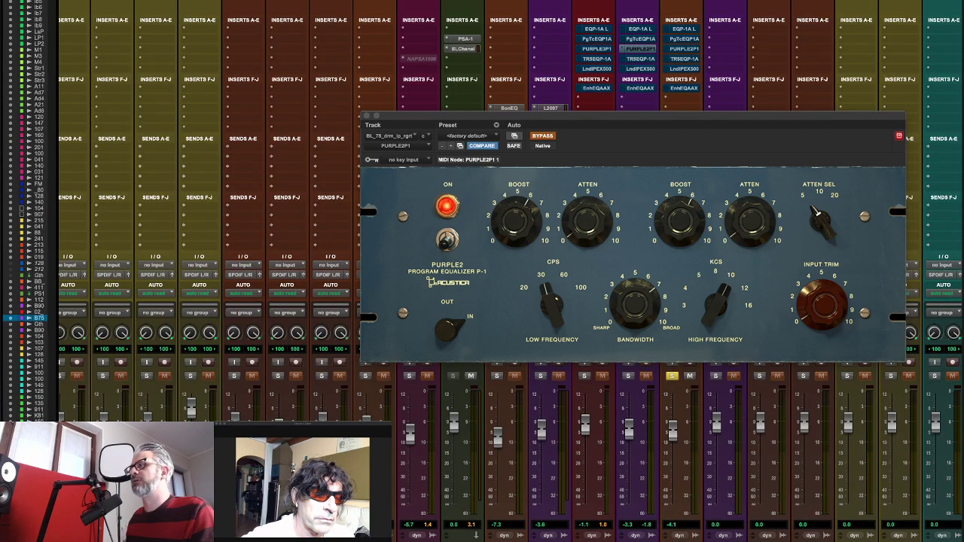
click(368, 116)
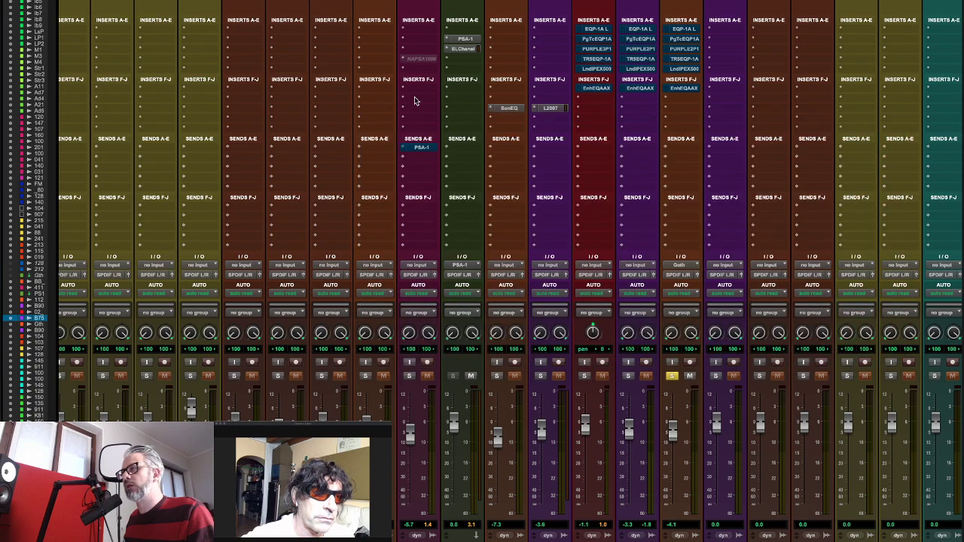
- Open the UAD Pultec EQP-1A Legacy on the Goth.cm track, start playback, and switch its bypass off and back on
click(691, 30)
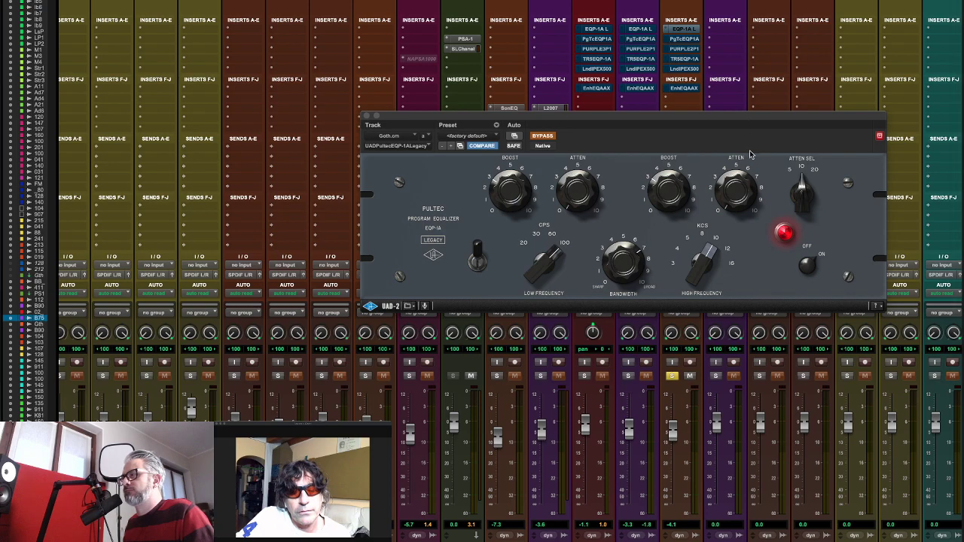
key(space)
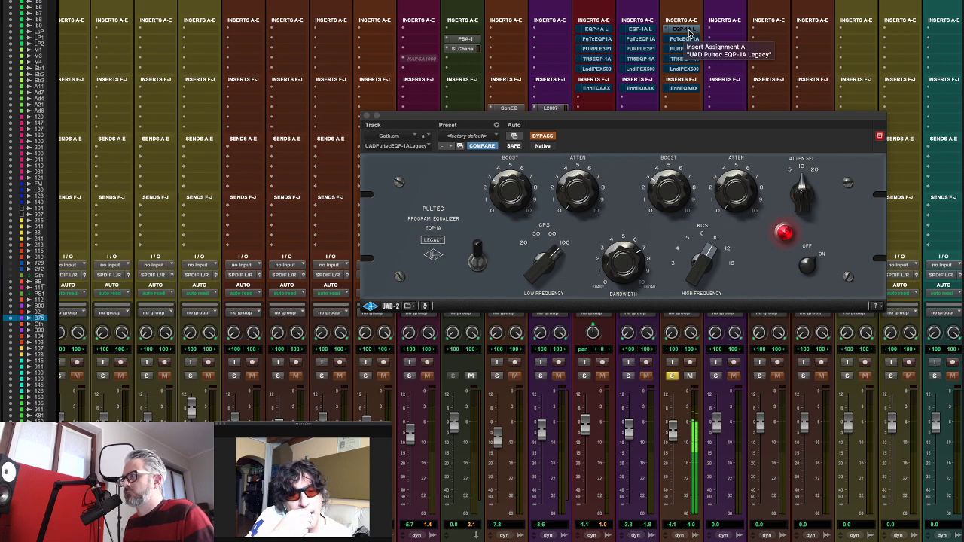
click(550, 138)
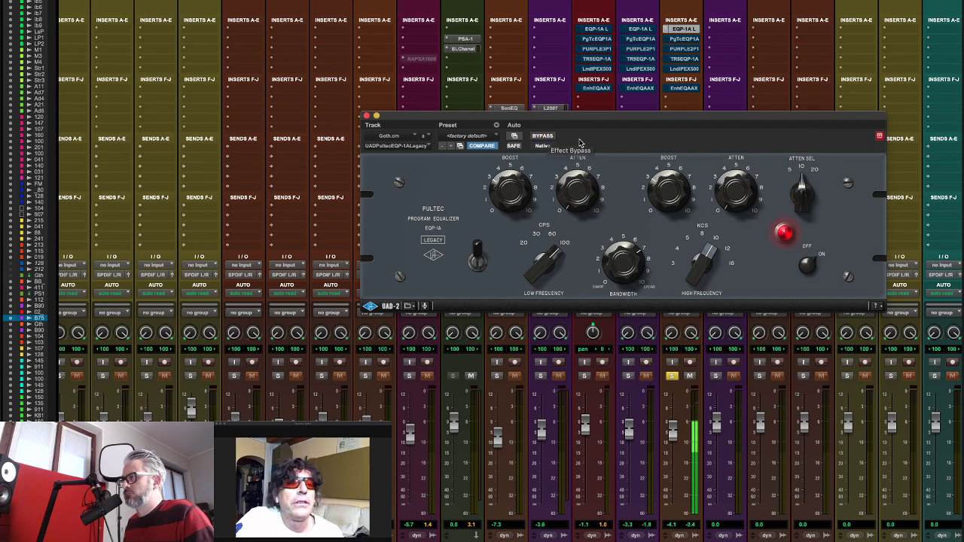
scroll(746, 86, left, 2)
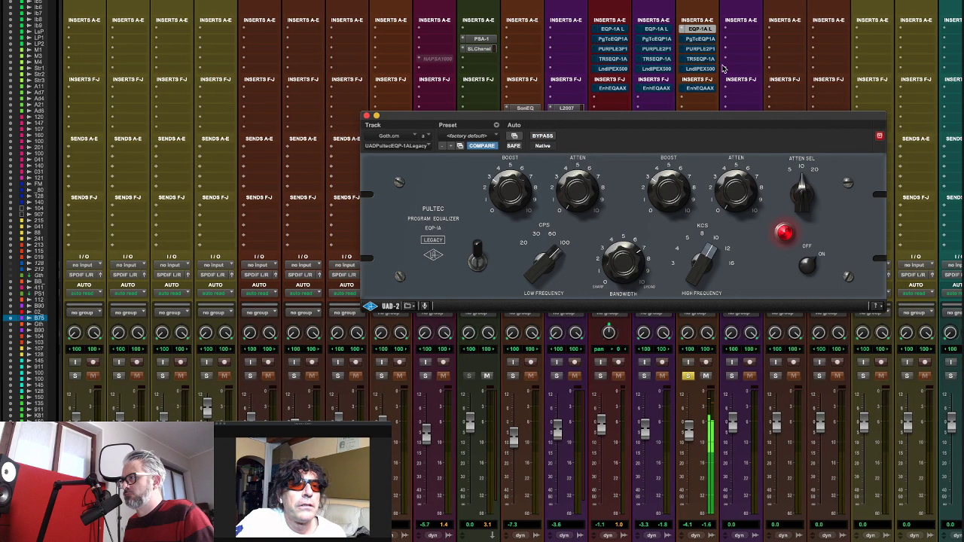
click(546, 140)
- Open the PuigTec EQP1A on the Goth.cm track and switch its bypass off and back on
click(711, 38)
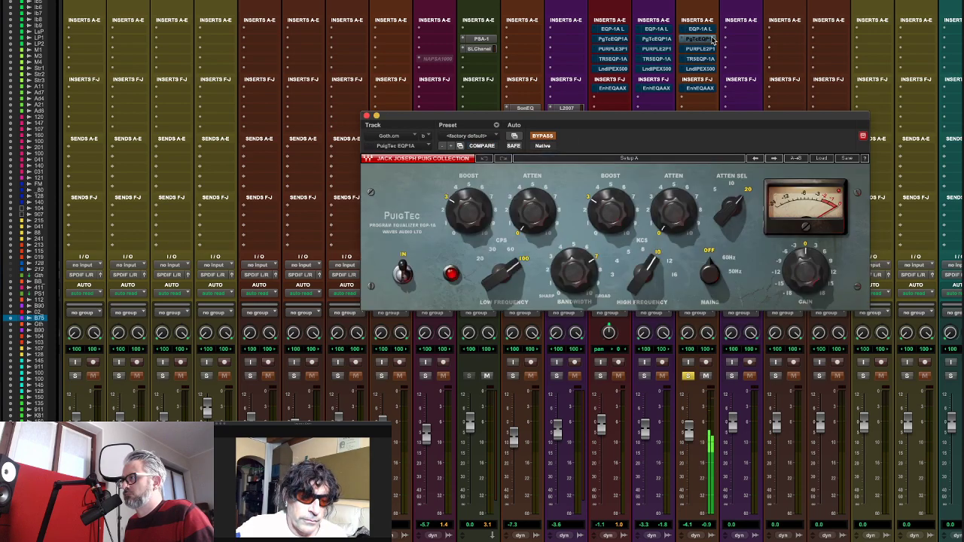
click(550, 138)
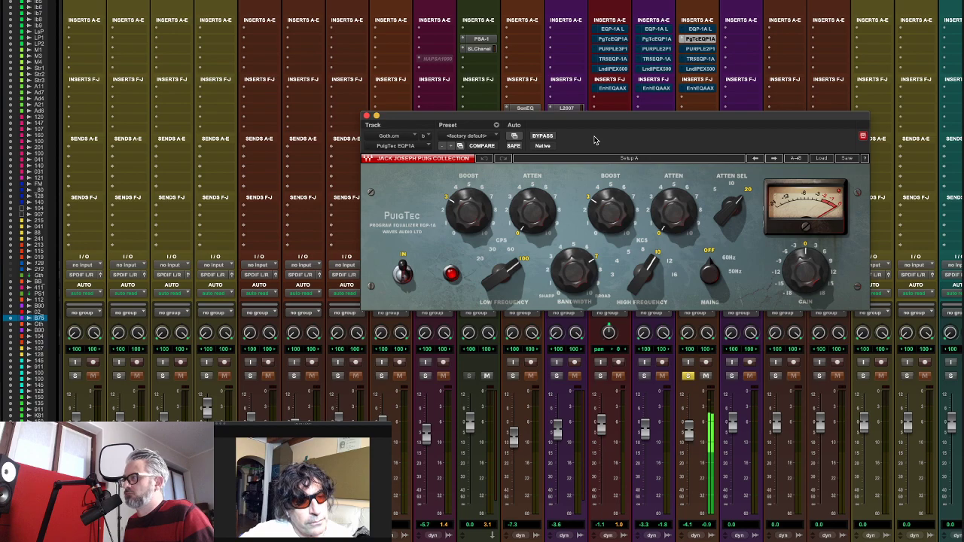
click(549, 137)
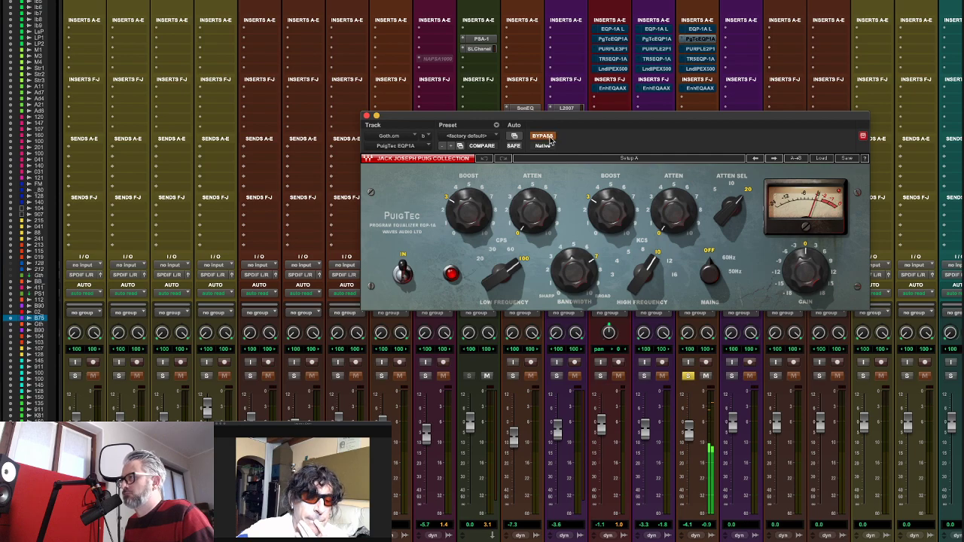
- Open PURPLE2P1 on the Goth.cm track and switch its bypass off and back on
click(701, 50)
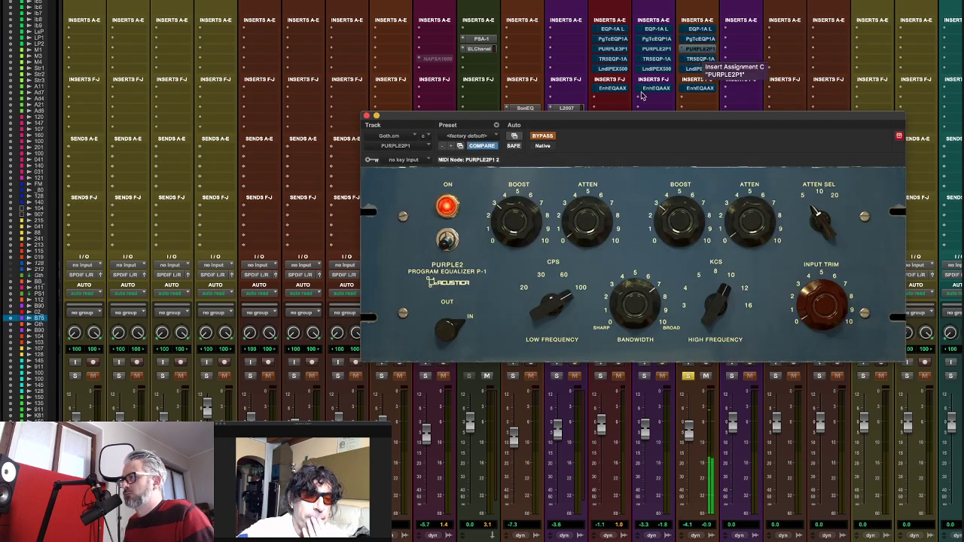
click(549, 138)
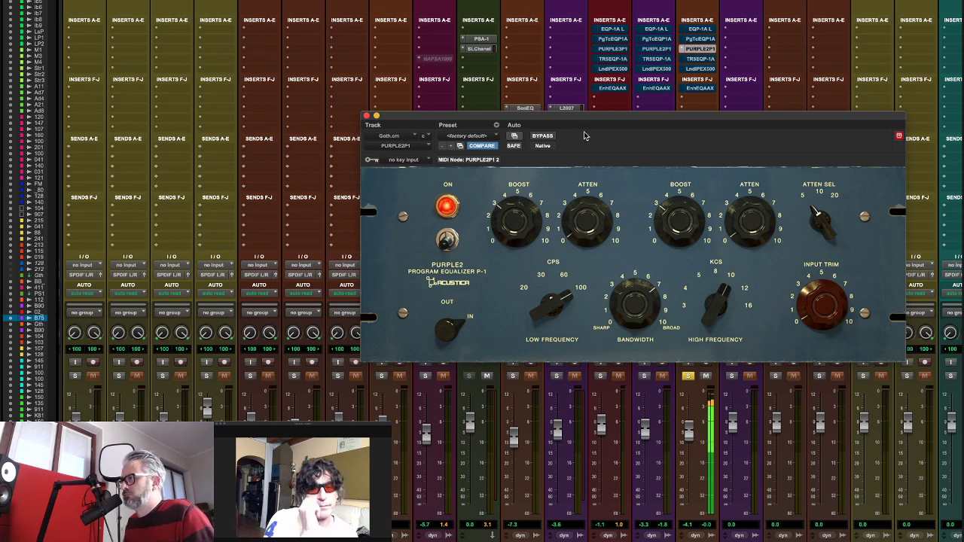
click(544, 136)
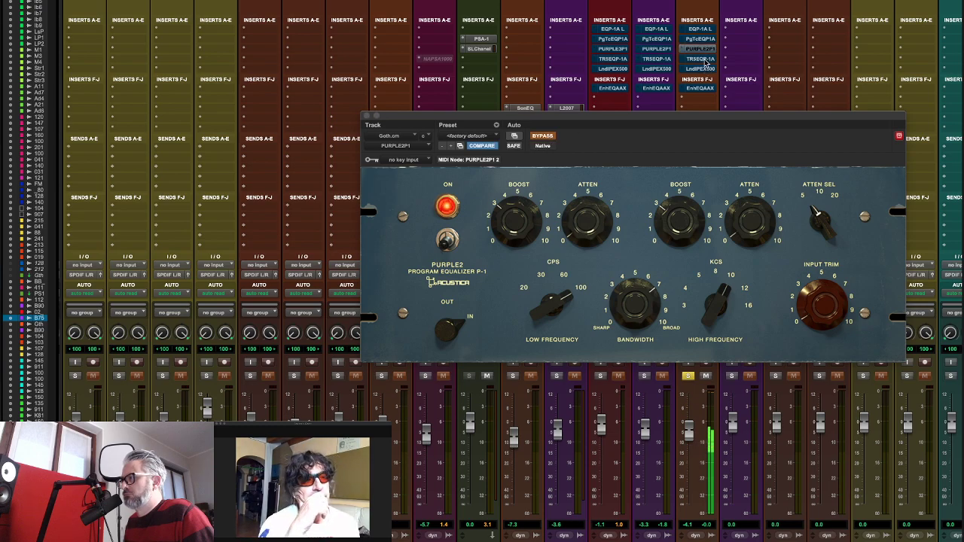
- Compare the T-RackS EQP-1A and the Lindell PEX-500 on the Goth.cm track by toggling each one's bypass
click(703, 59)
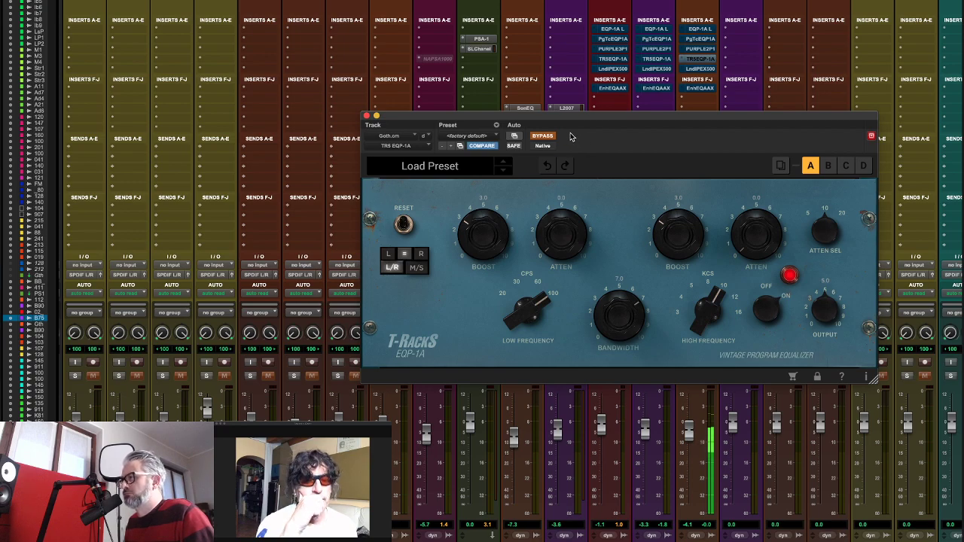
click(547, 136)
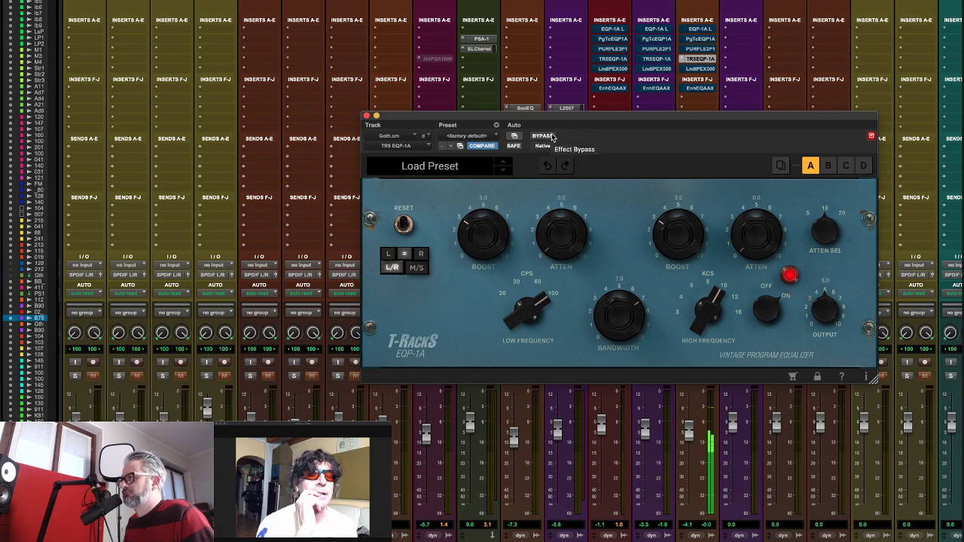
click(704, 69)
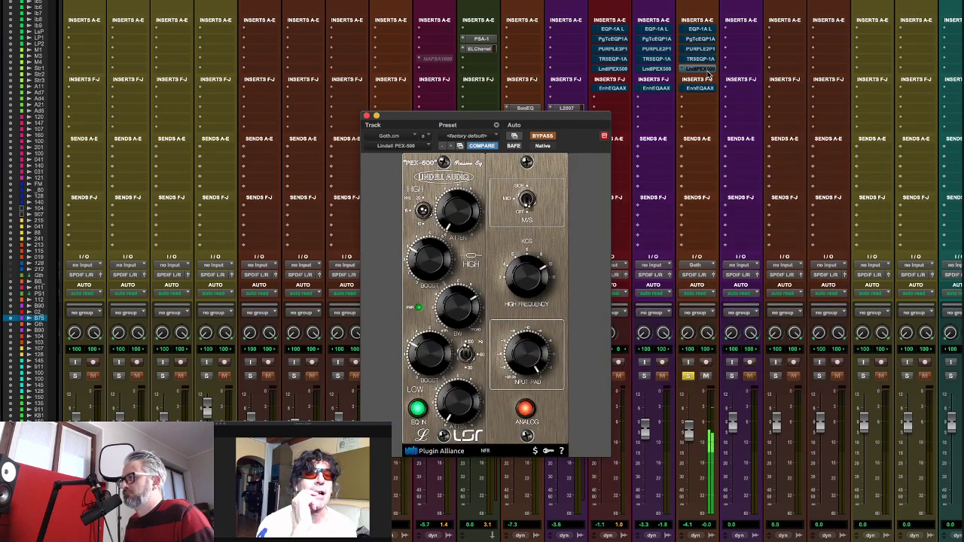
click(543, 137)
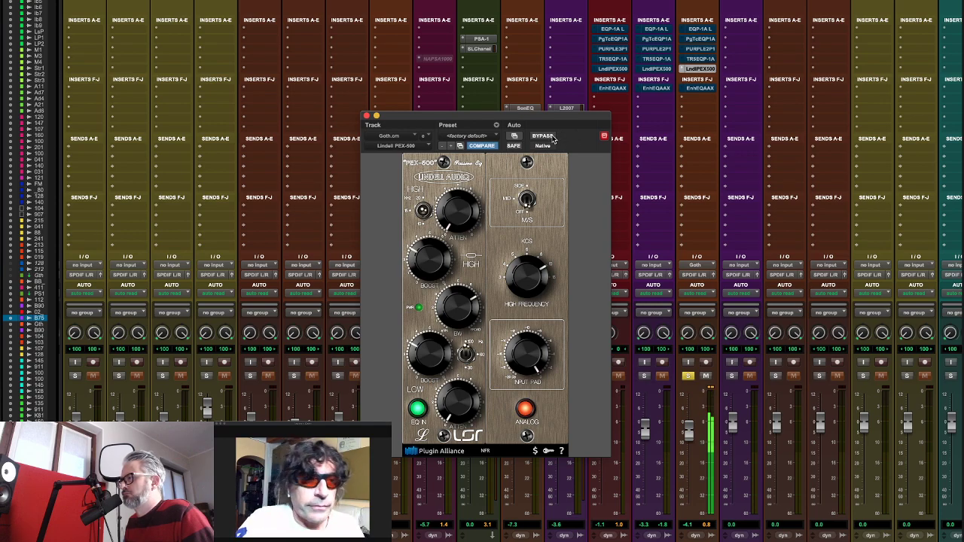
click(555, 138)
- Toggle the Softube Enhanced EQ's bypass on the Goth.cm track, then reopen the plug-in for review and close it
click(700, 88)
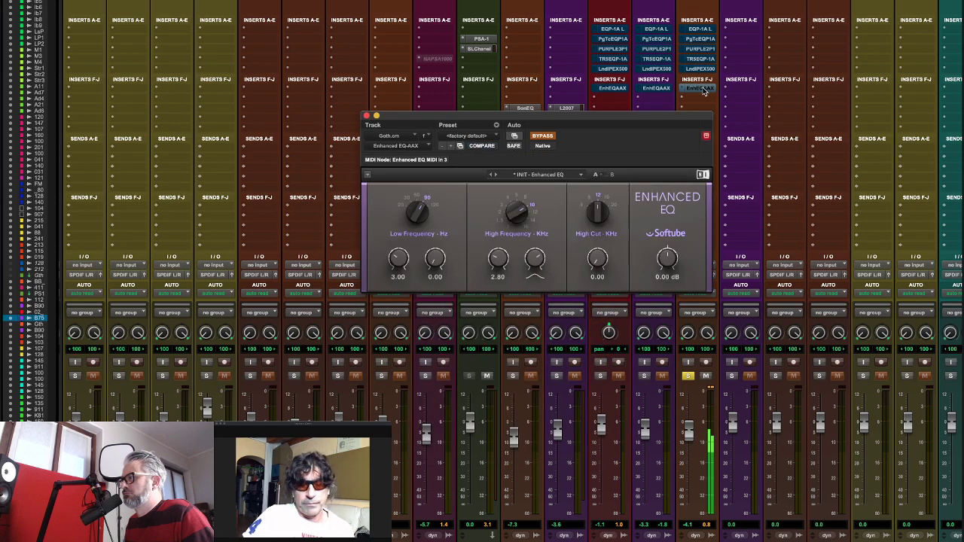
click(546, 138)
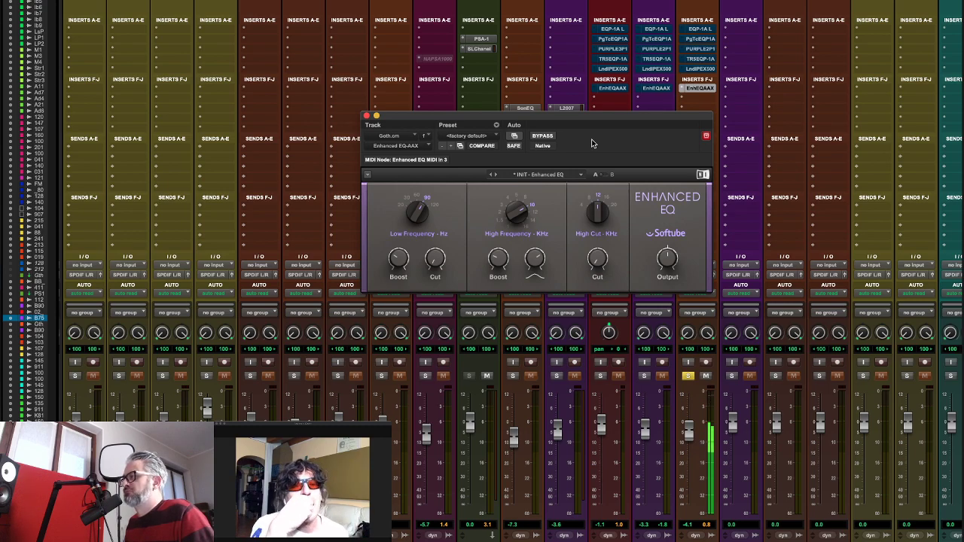
click(365, 117)
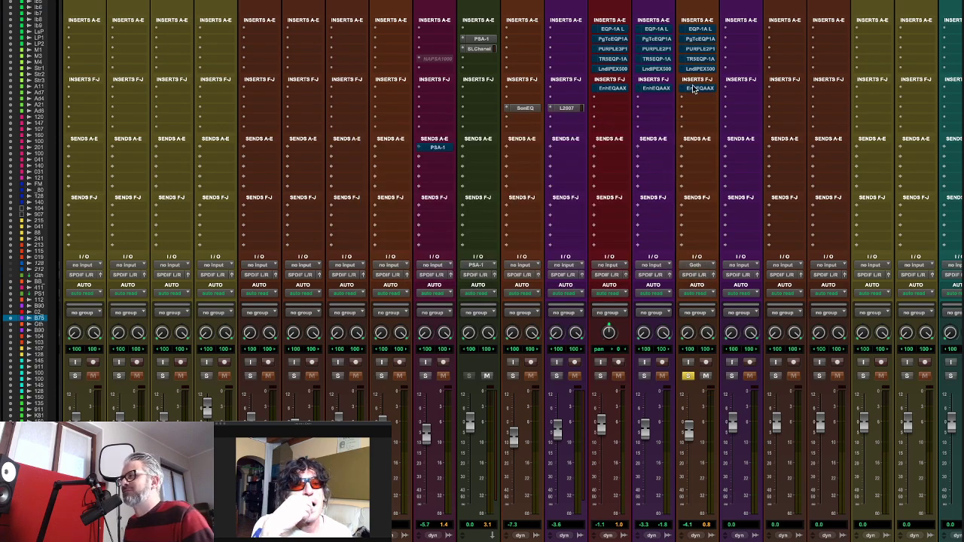
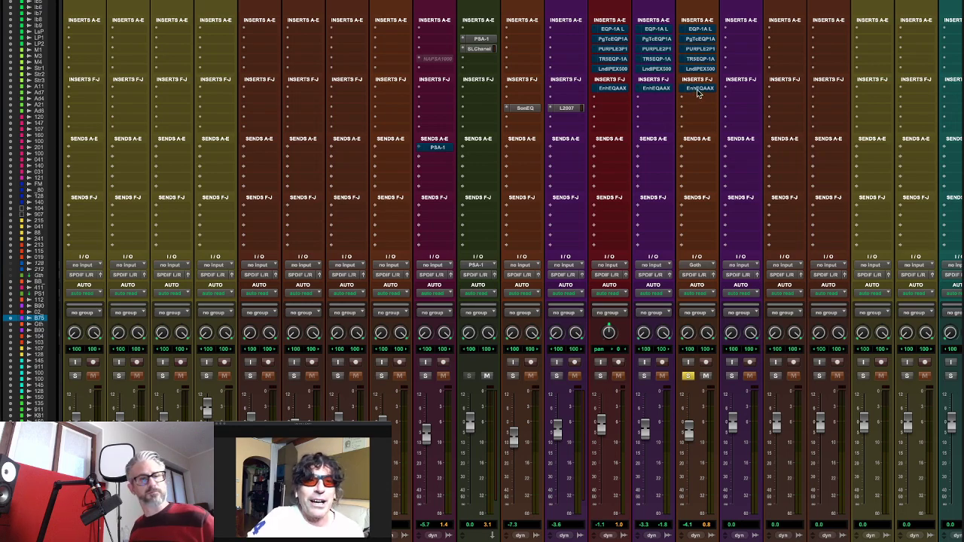
click(697, 91)
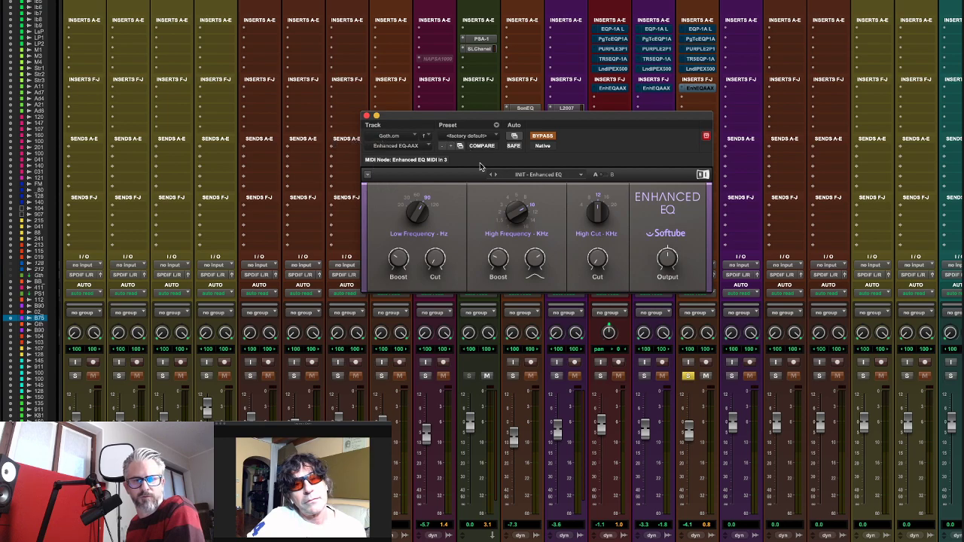
click(367, 118)
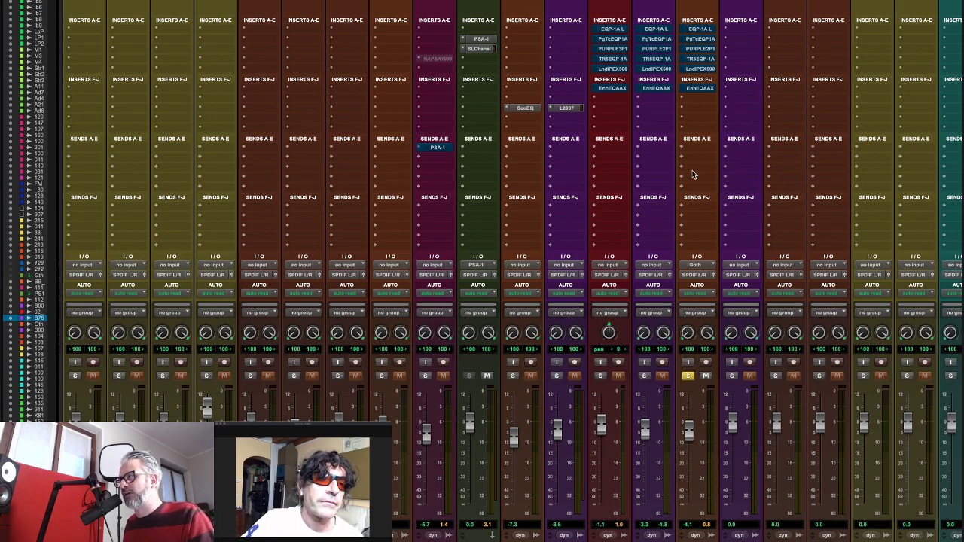
- Switch to Chrome and bring up the KVR Audio page of the PTEq-X plug-in by Ignite Amps
key(super+Tab)
key(super+Tab)
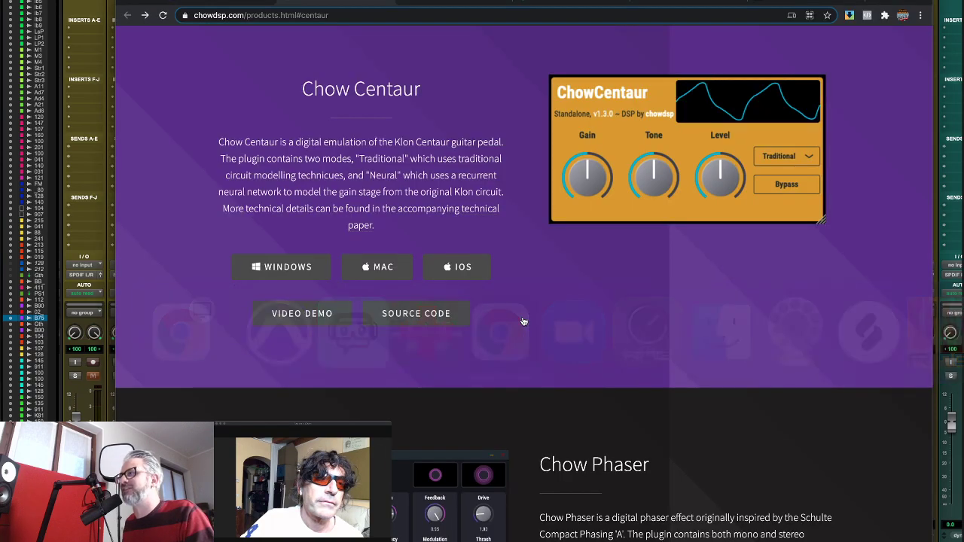
click(485, 312)
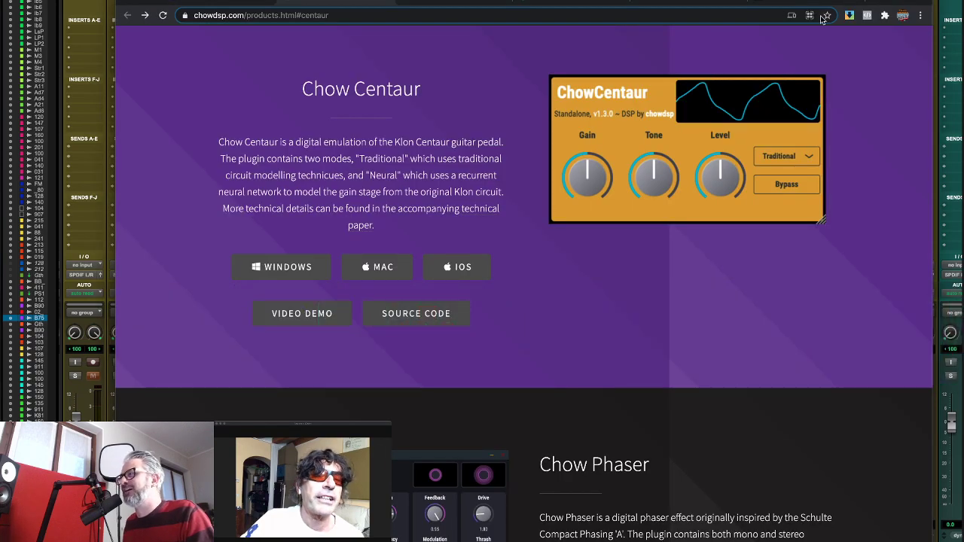
click(813, 2)
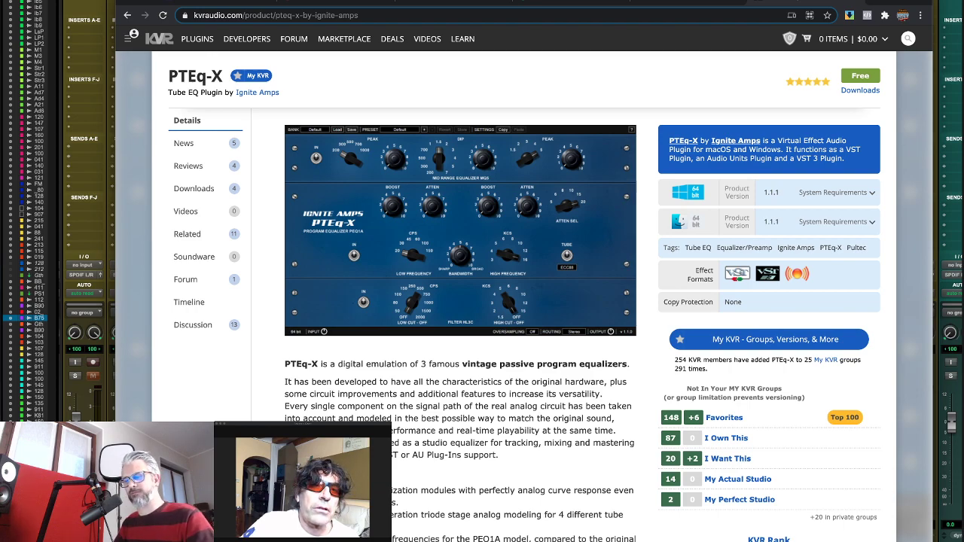
- Switch from the browser to Streamlabs OBS
key(super+Tab)
key(super+Tab)
key(super+Tab)
key(super+Tab)
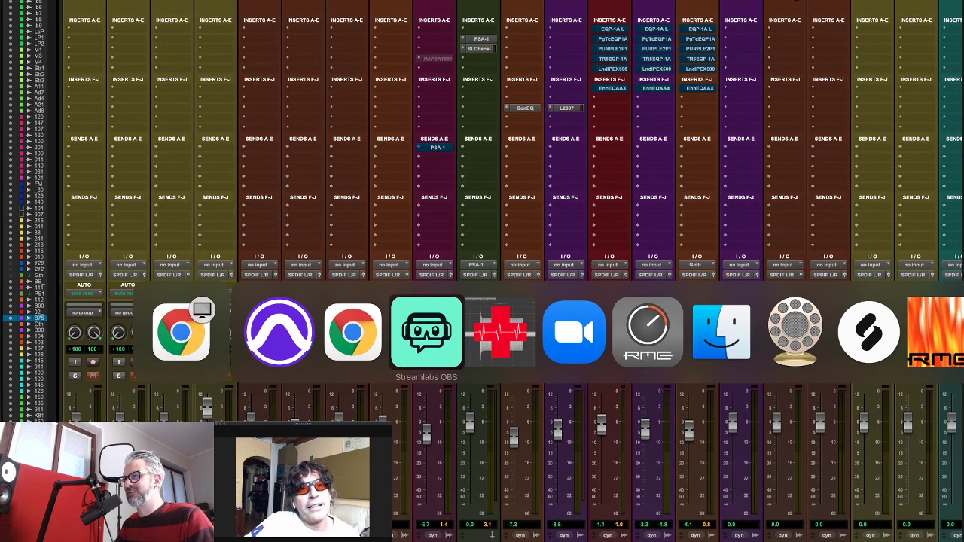